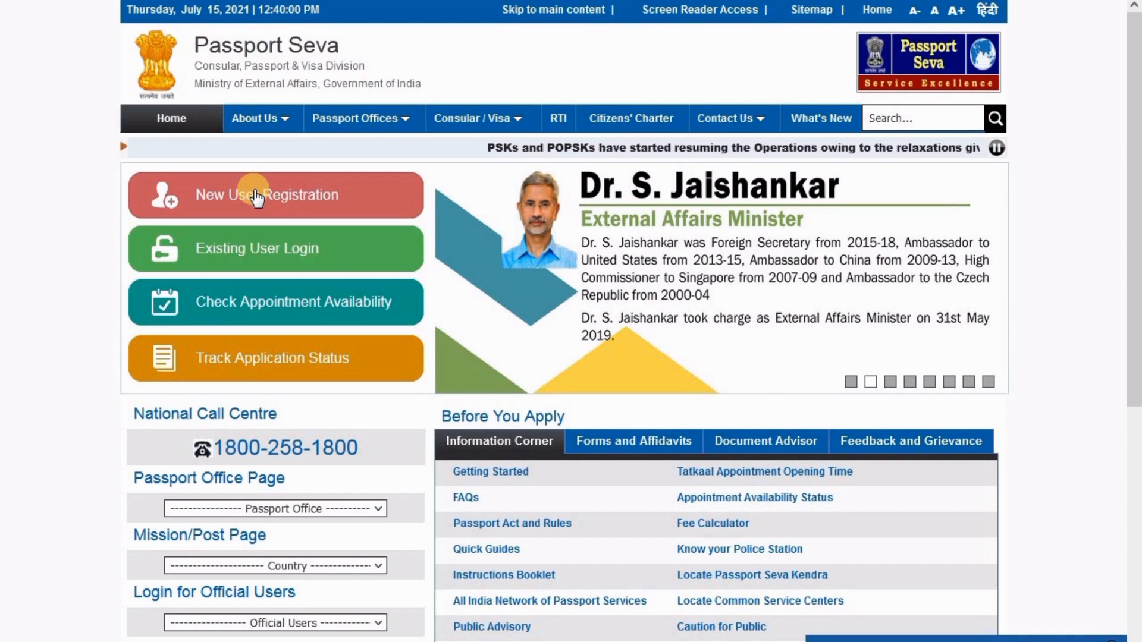
Open the New User Registration form and keep registering to apply at a Passport Office
click(257, 196)
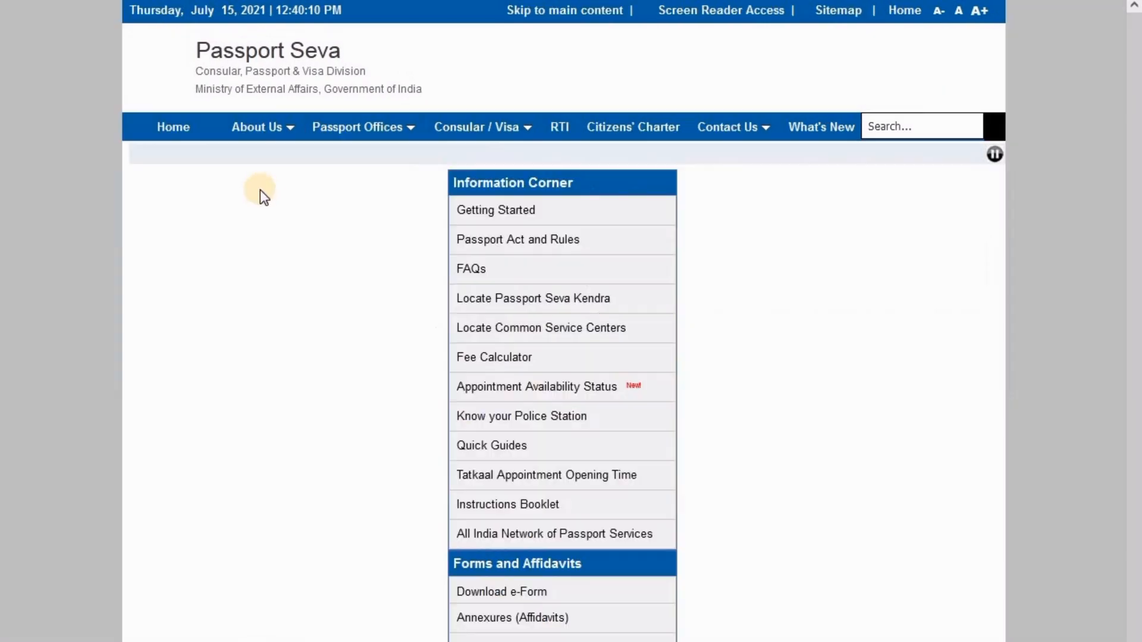
mouse_move(333, 240)
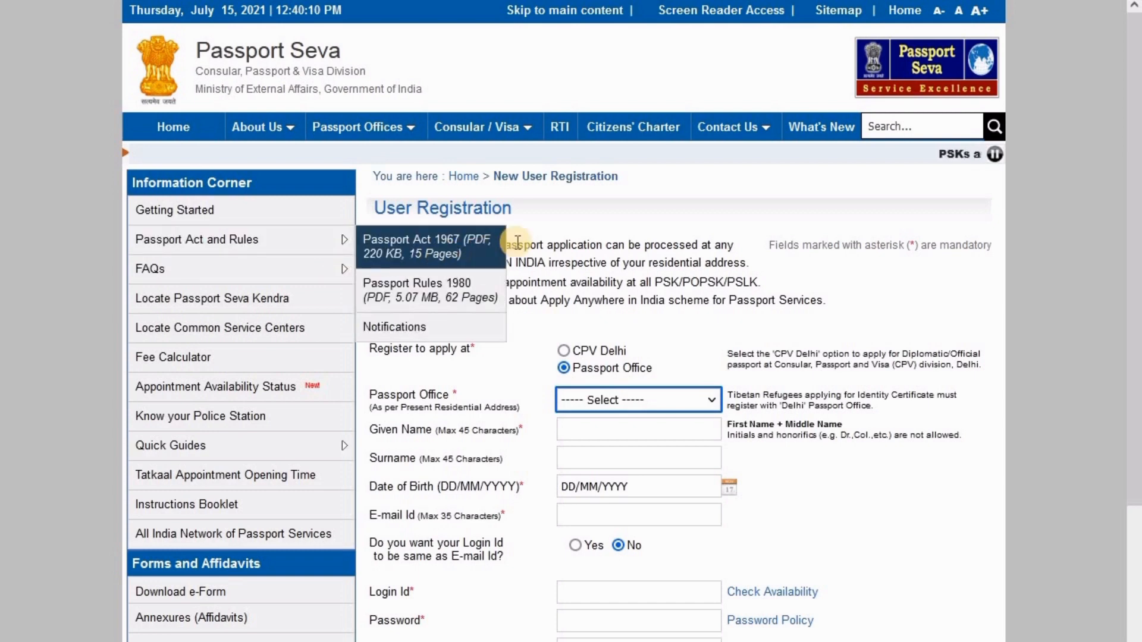
click(553, 237)
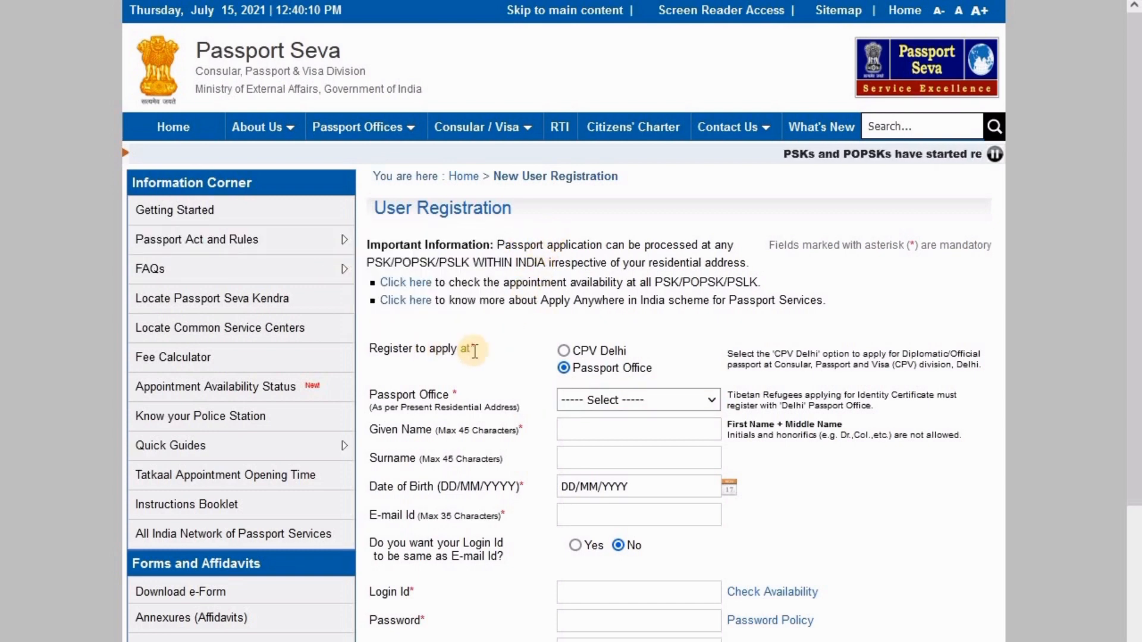
drag(378, 348, 500, 350)
click(563, 367)
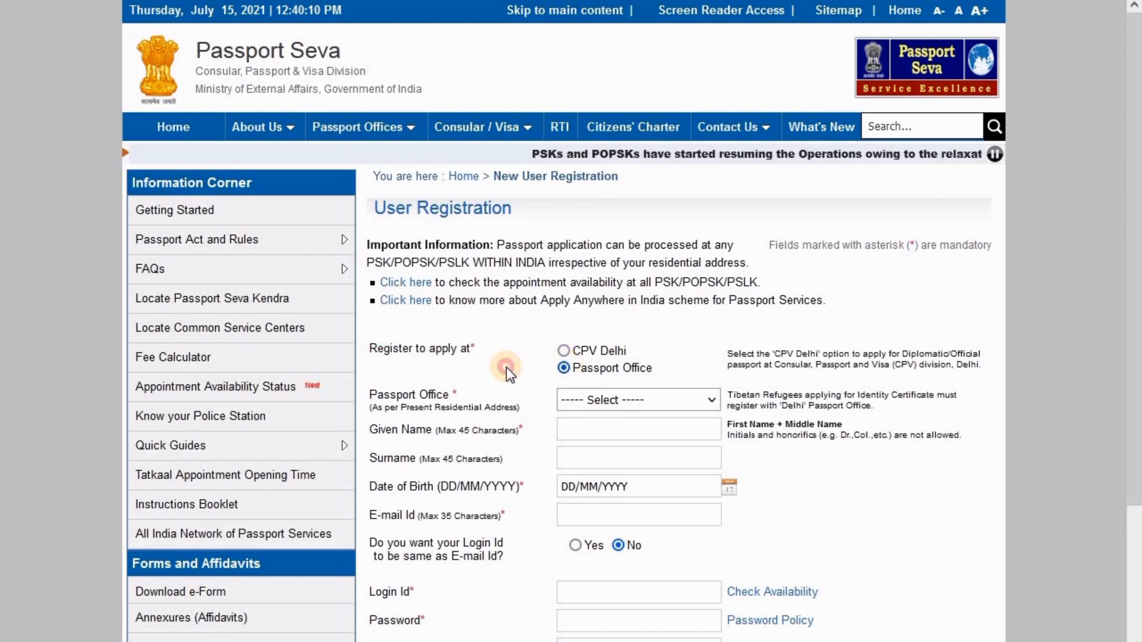
Select Jaipur as the passport office and begin entering the Given Name
scroll(566, 368, down, 2)
click(593, 313)
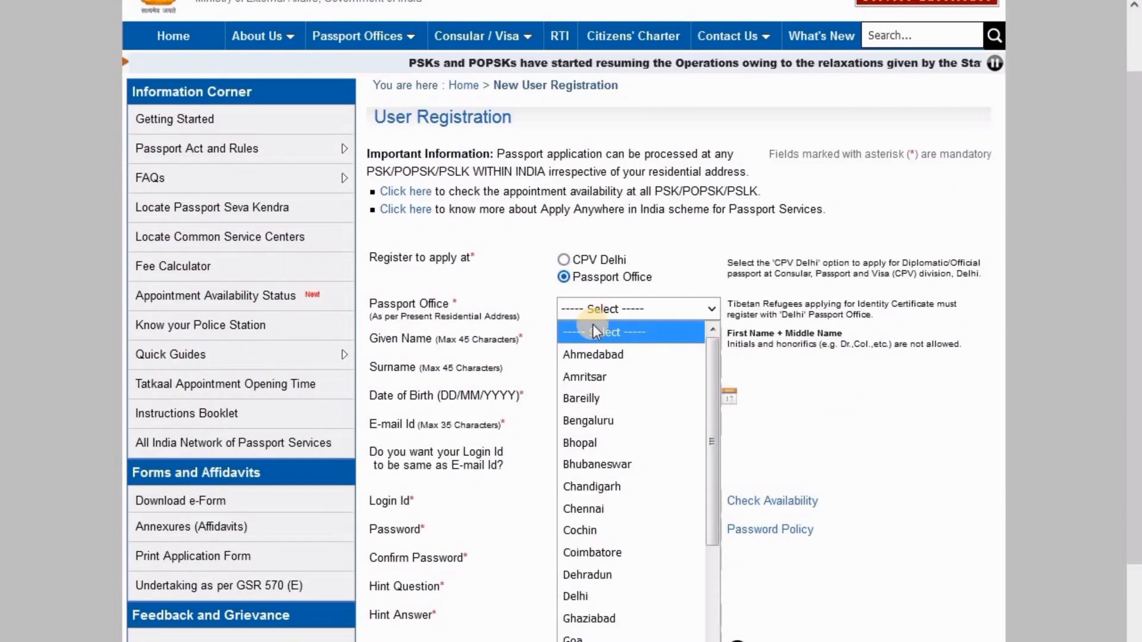
scroll(595, 375, down, 4)
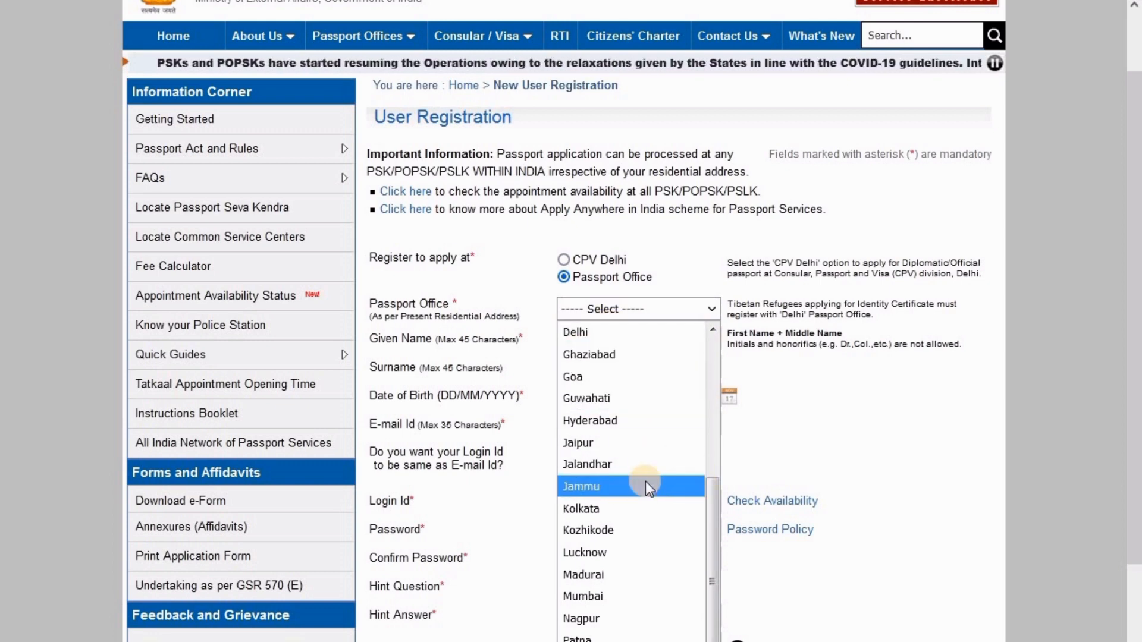
click(633, 446)
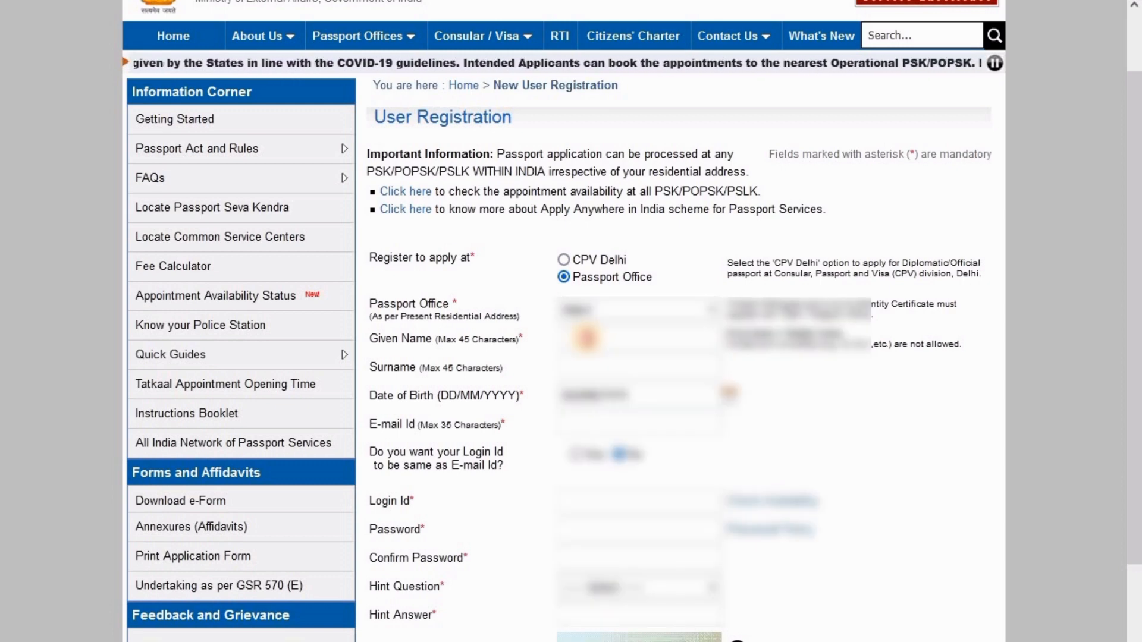
click(585, 338)
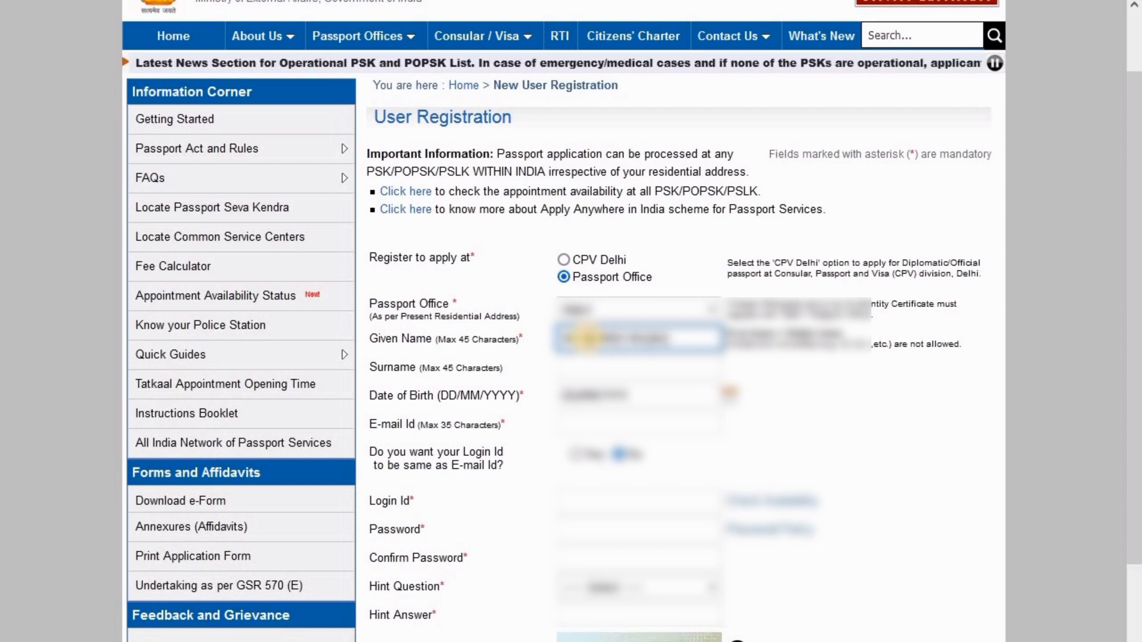
Pick the date of birth's year, month and day from the calendar
click(654, 395)
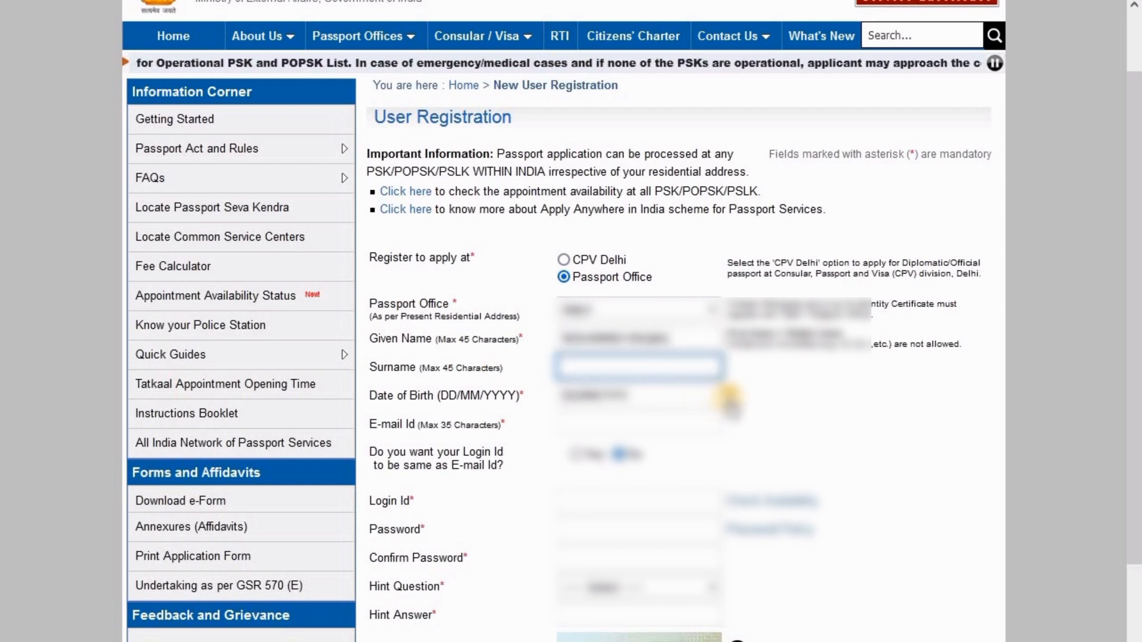
click(729, 394)
click(669, 424)
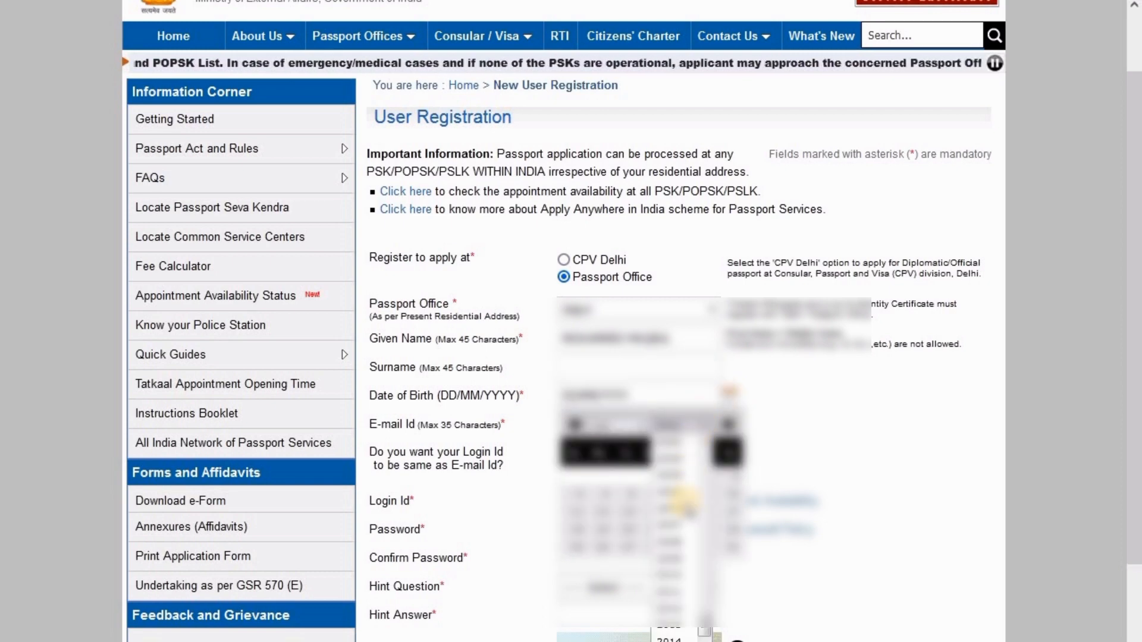
click(684, 544)
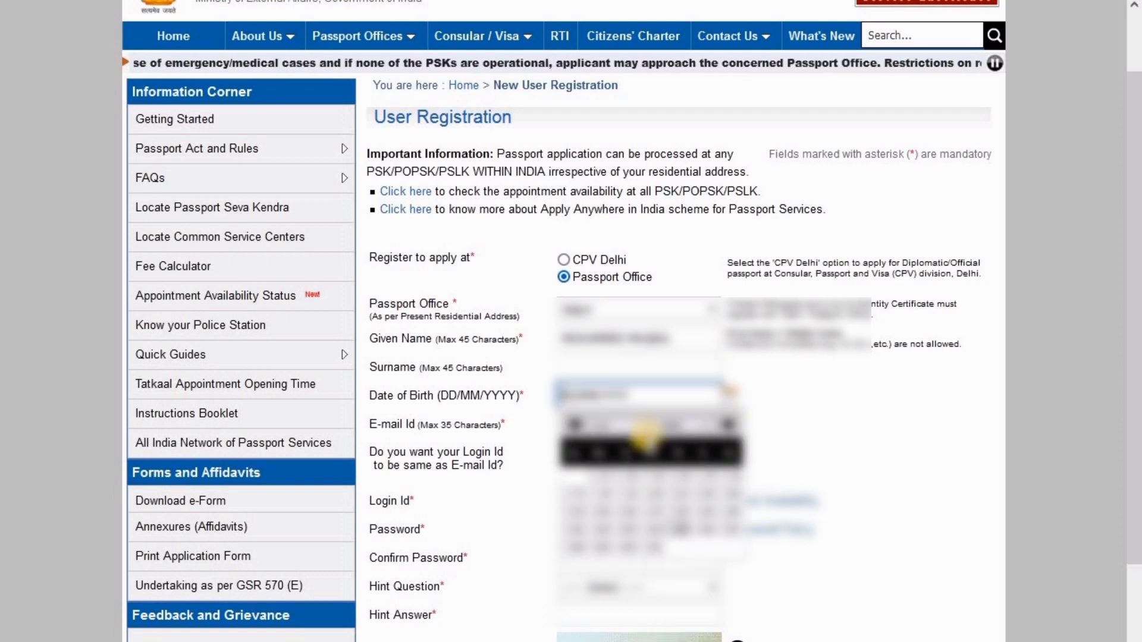
click(646, 424)
click(626, 465)
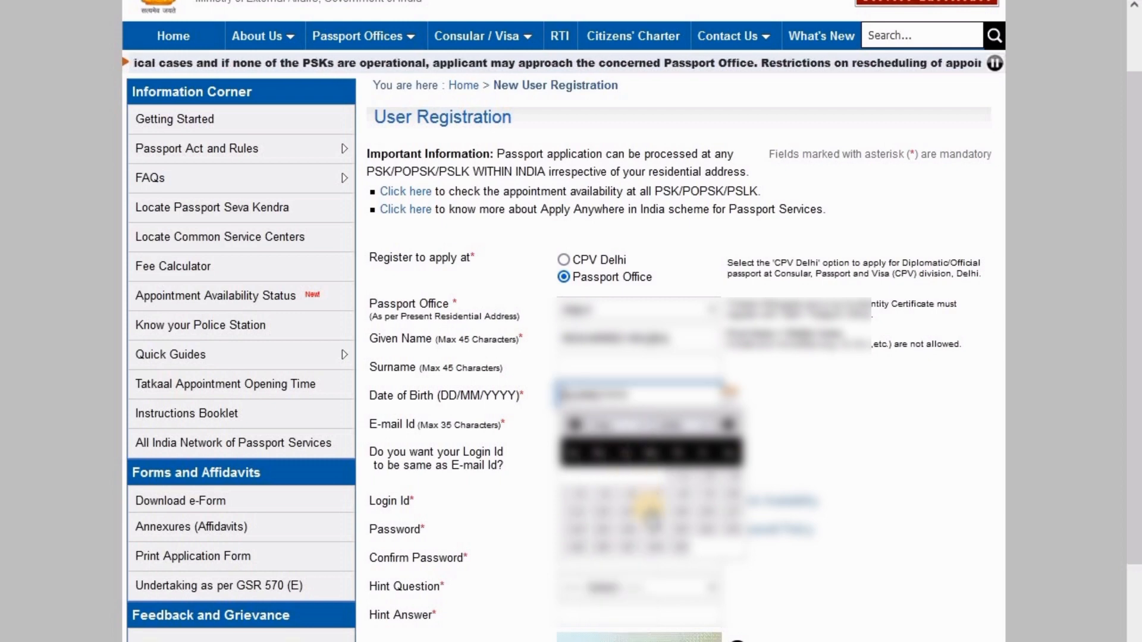
click(680, 512)
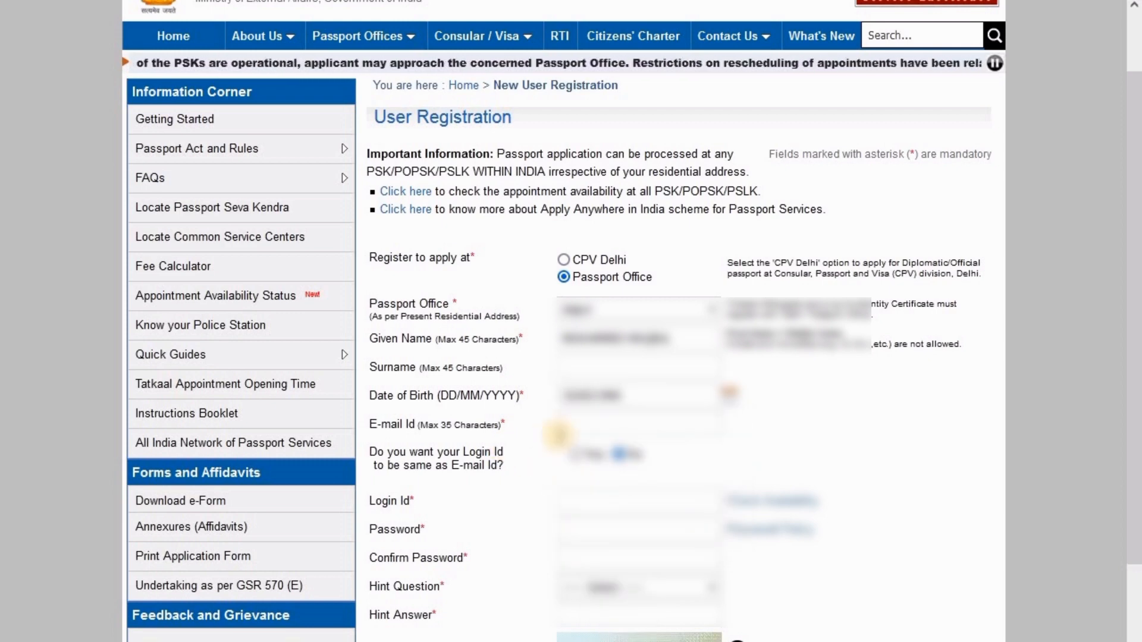
Fill the e-mail id from a saved entry and choose Yes to use it as the login id
click(576, 426)
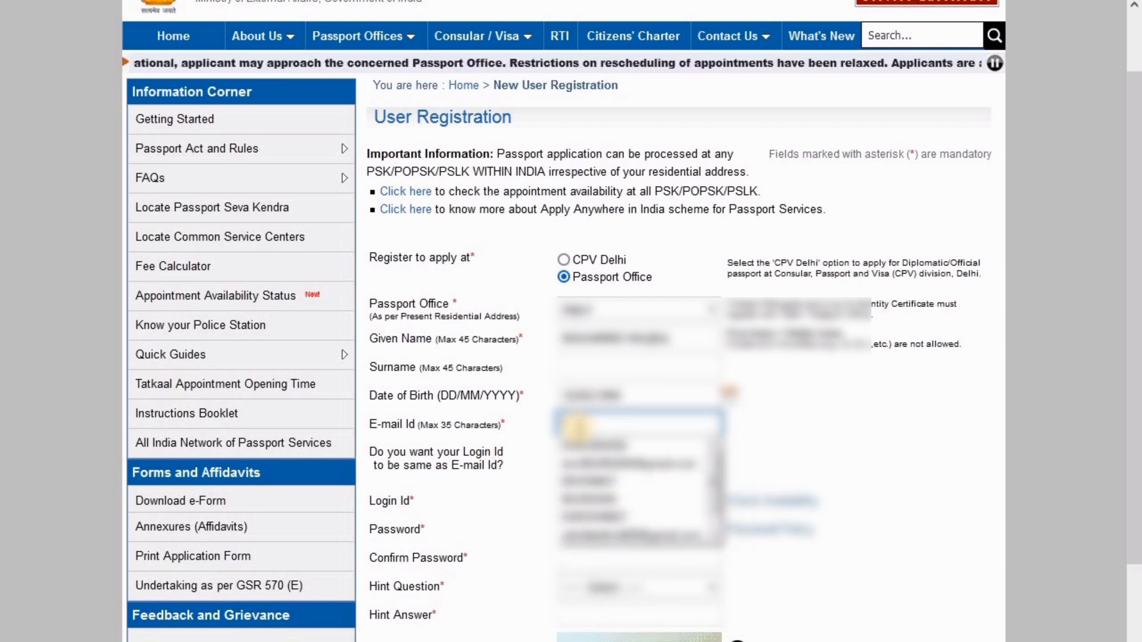
text(a)
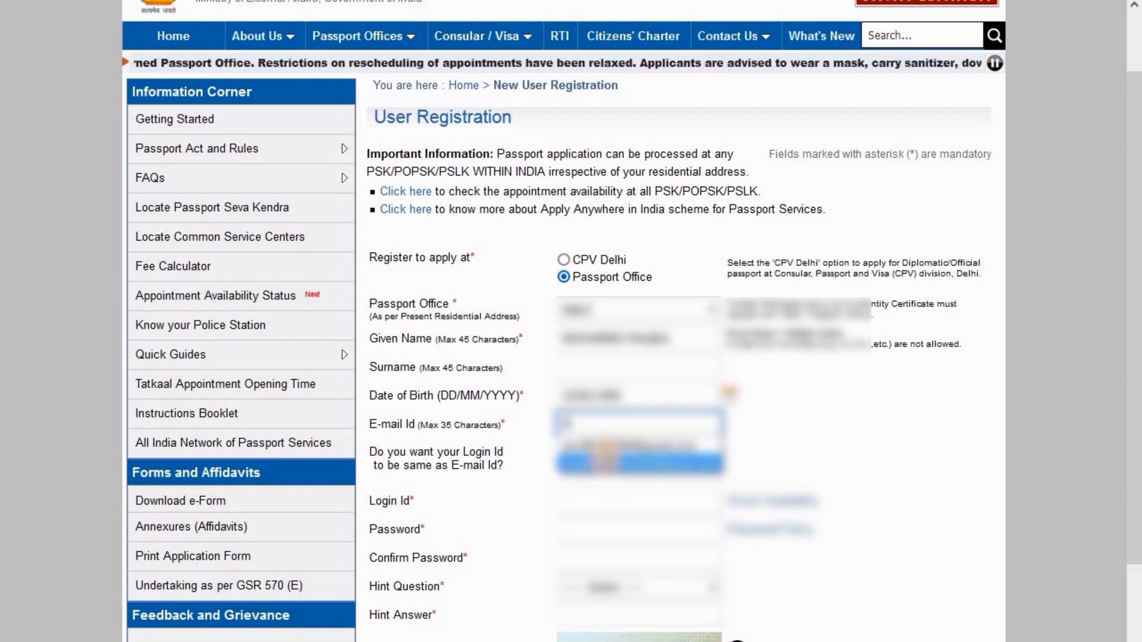
click(604, 457)
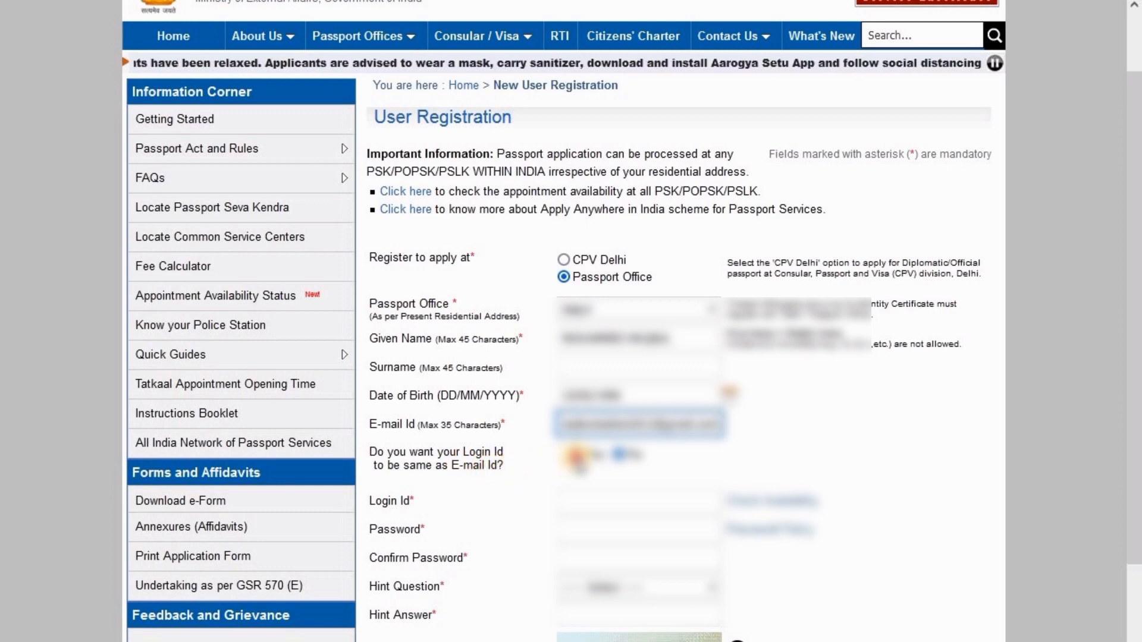
click(575, 457)
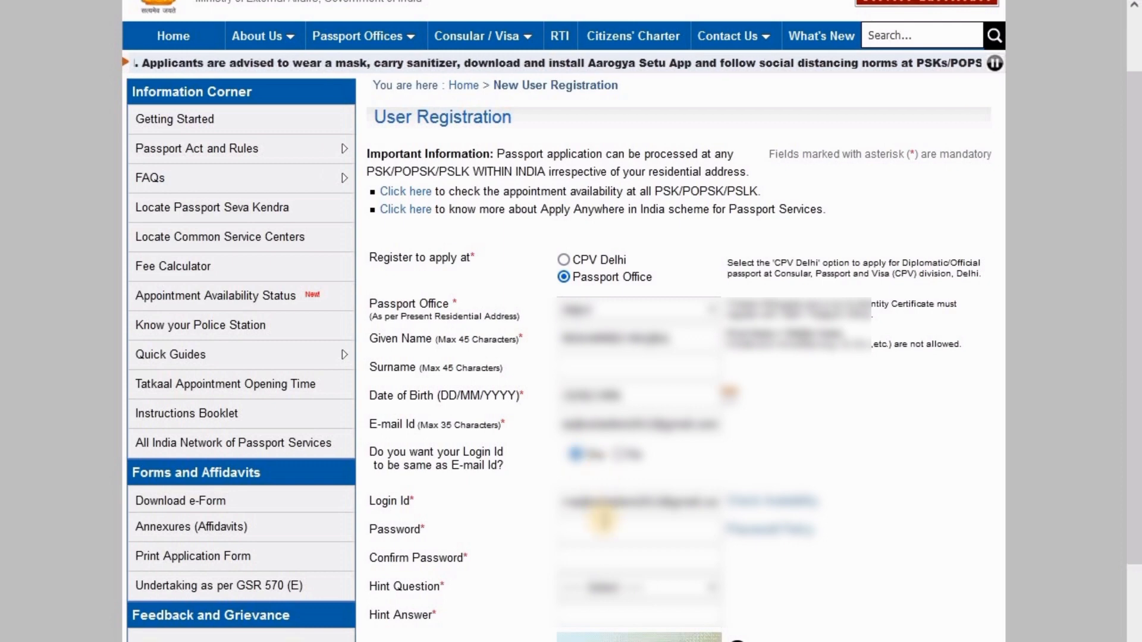
Enter the account password and confirm it
click(602, 532)
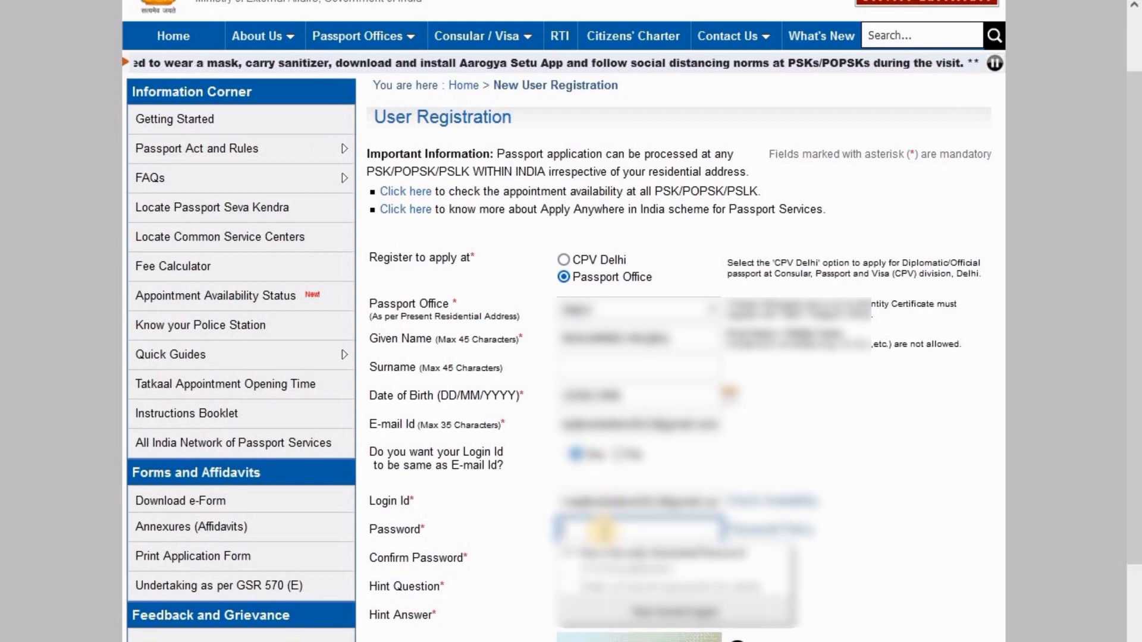
text(•)
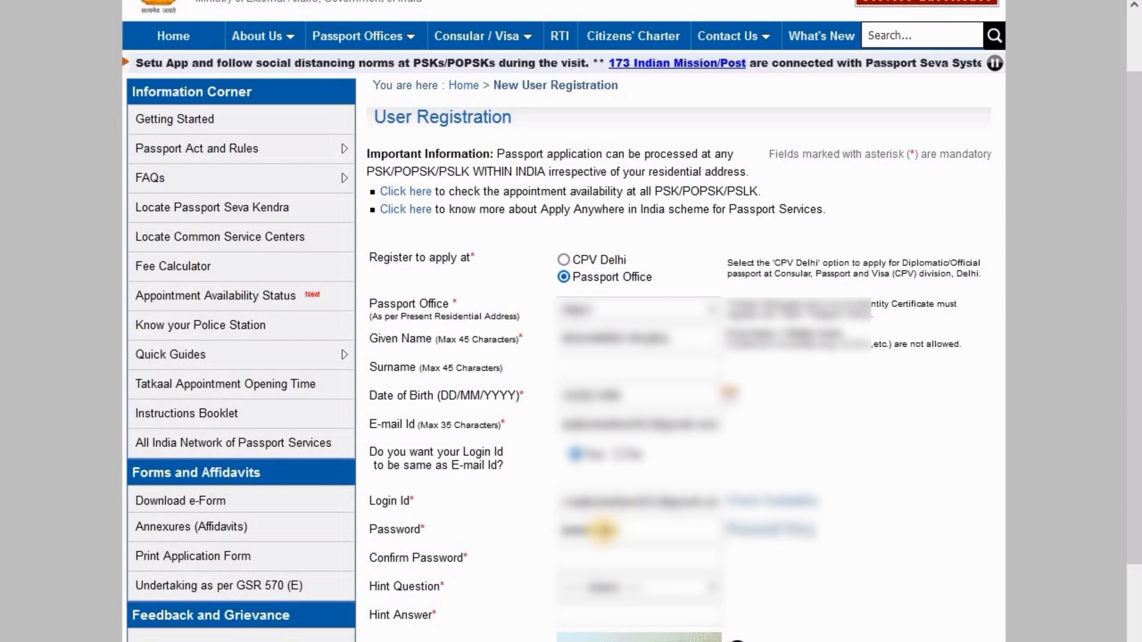
key(Tab)
text(••)
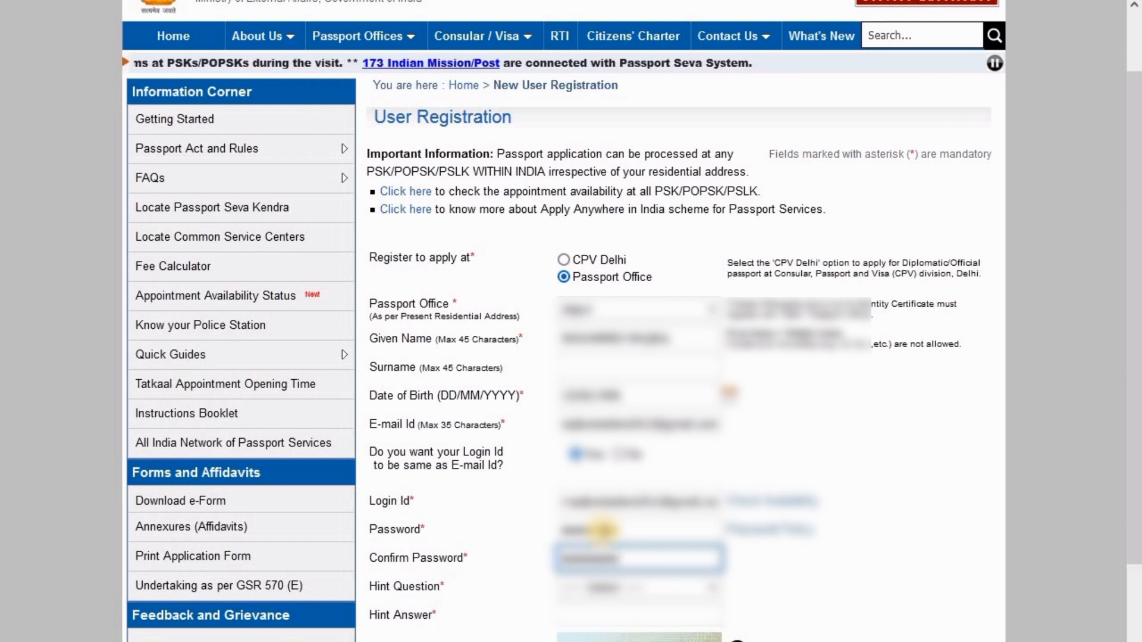
click(846, 525)
Choose a hint question, enter the hint answer, and submit the registration
scroll(841, 527, down, 3)
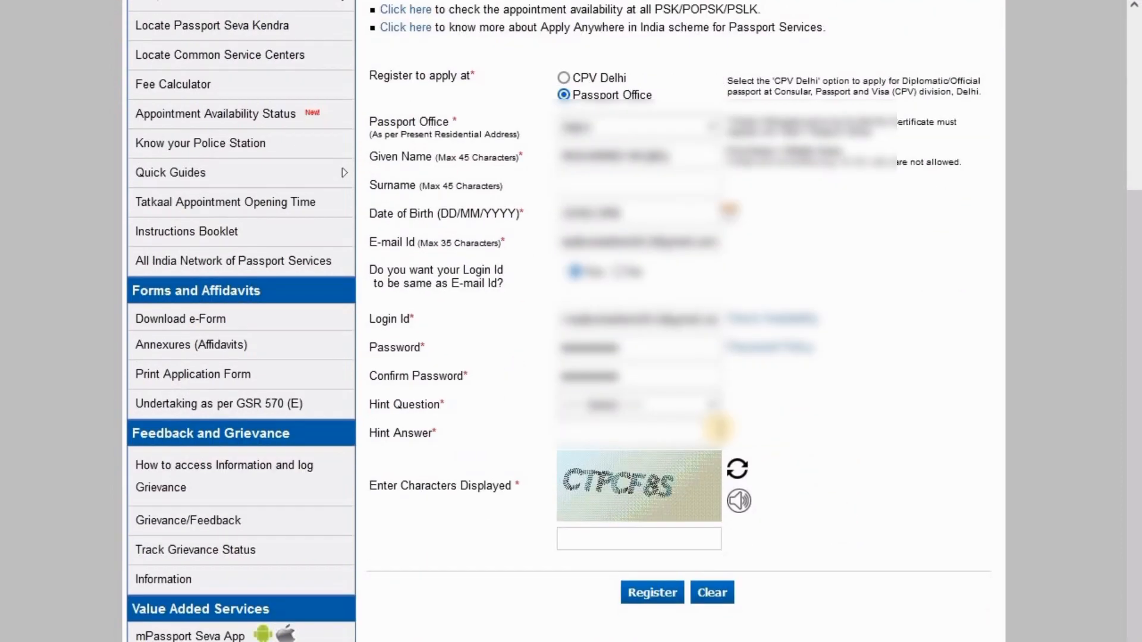
click(676, 406)
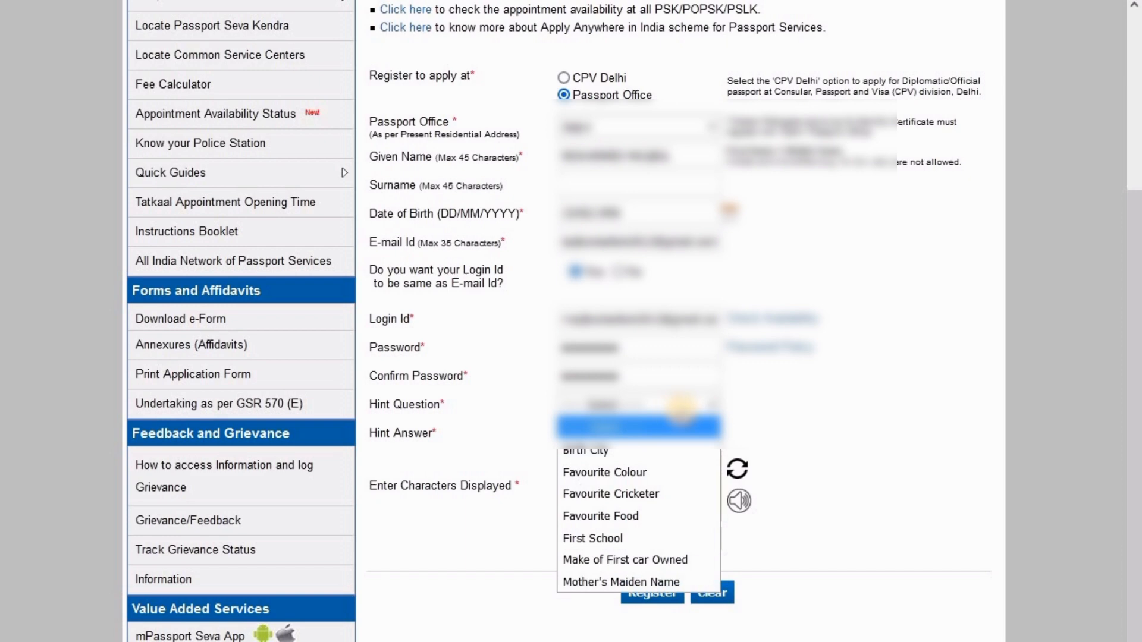
click(691, 452)
click(668, 438)
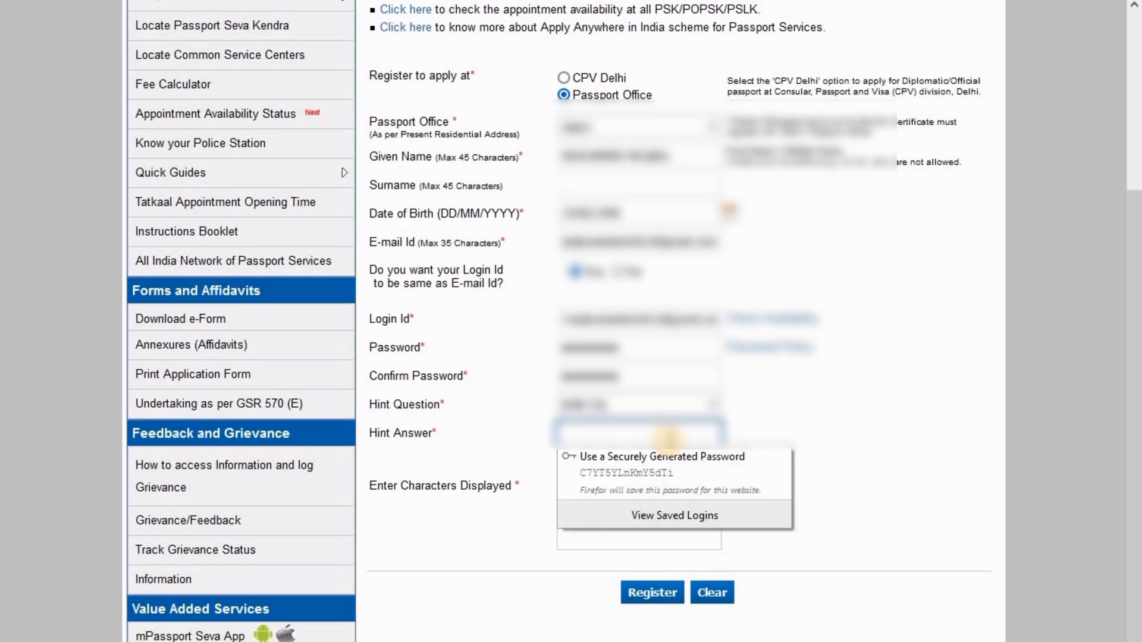
text(De)
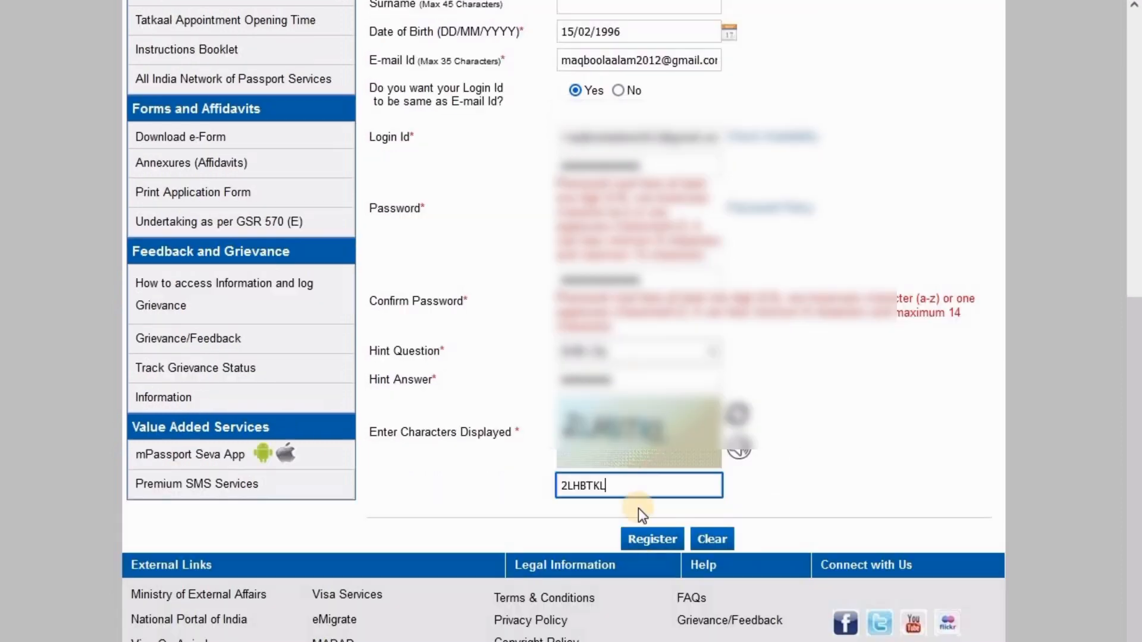
click(659, 539)
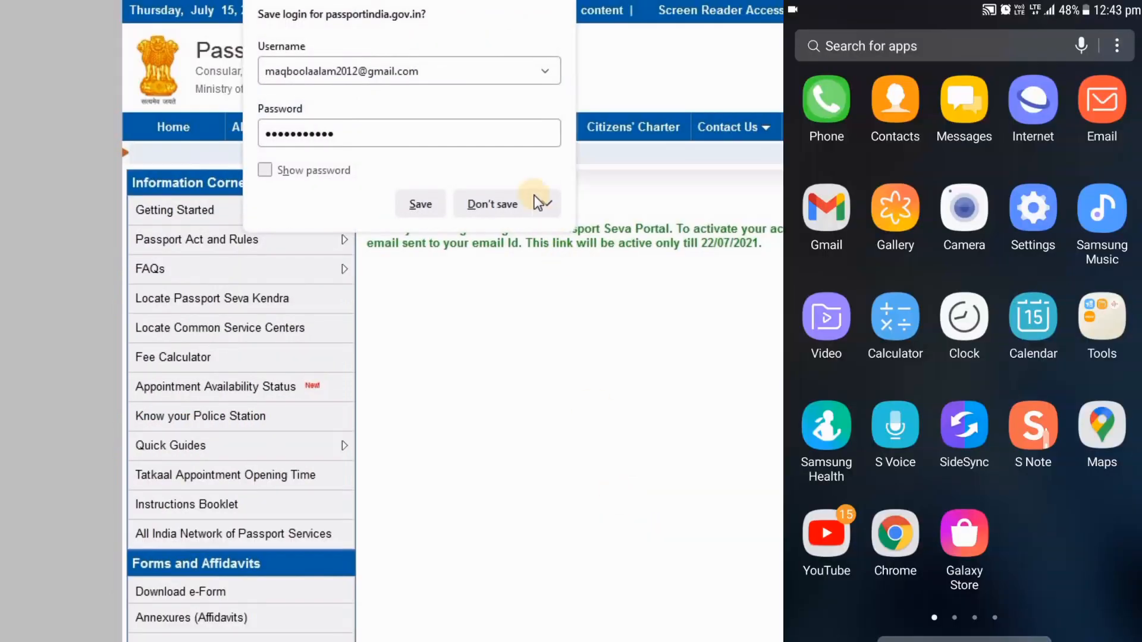
Decline Firefox's save-login prompt and review the activation link's expiry sentence
click(509, 206)
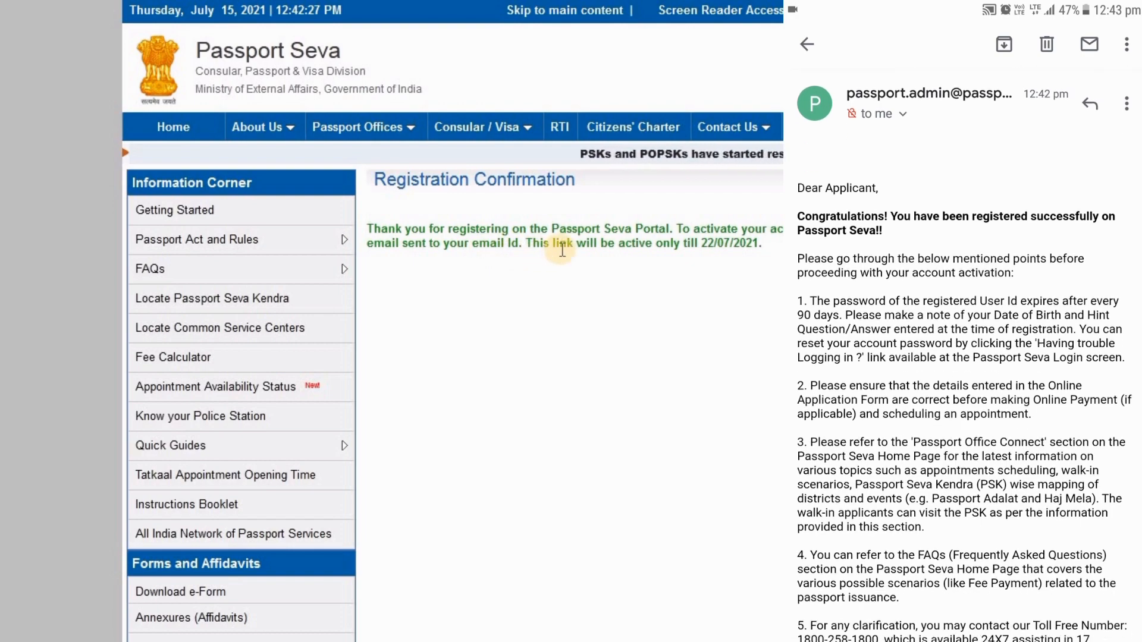
drag(523, 244, 755, 248)
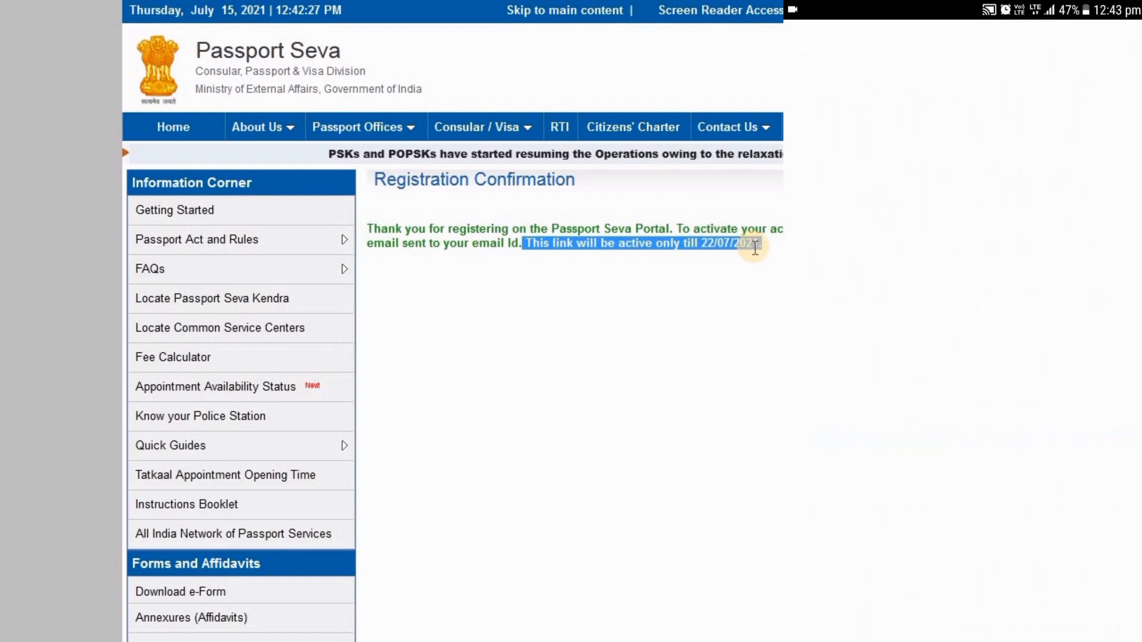
click(753, 249)
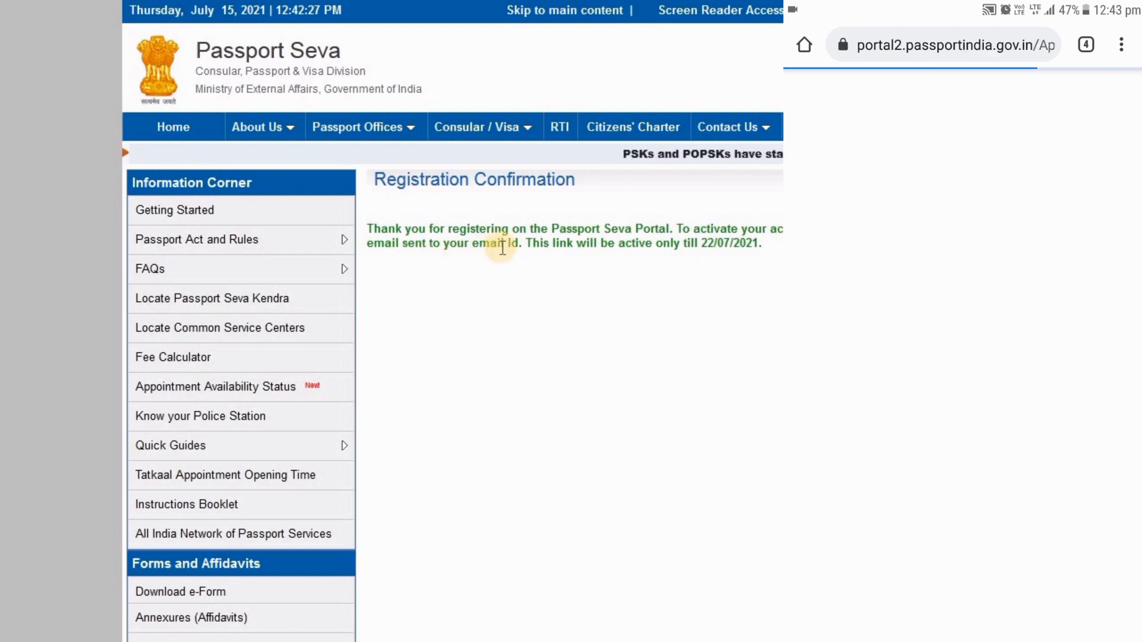
Enter the registered e-mail as the User Id on the activation page and submit it
click(524, 244)
drag(619, 249, 755, 247)
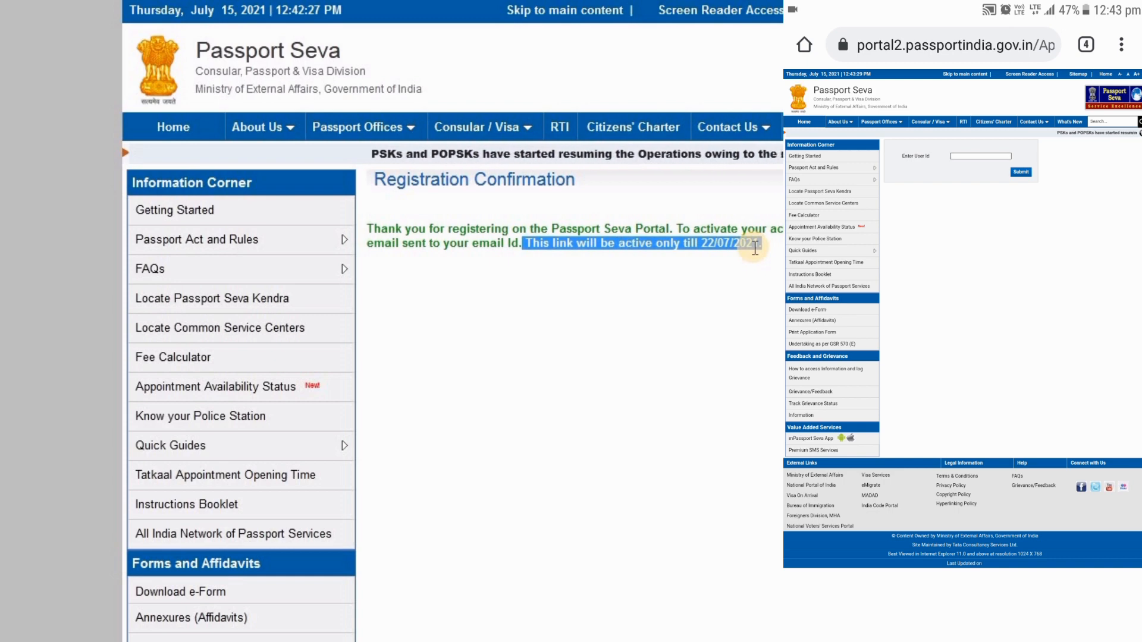
click(599, 274)
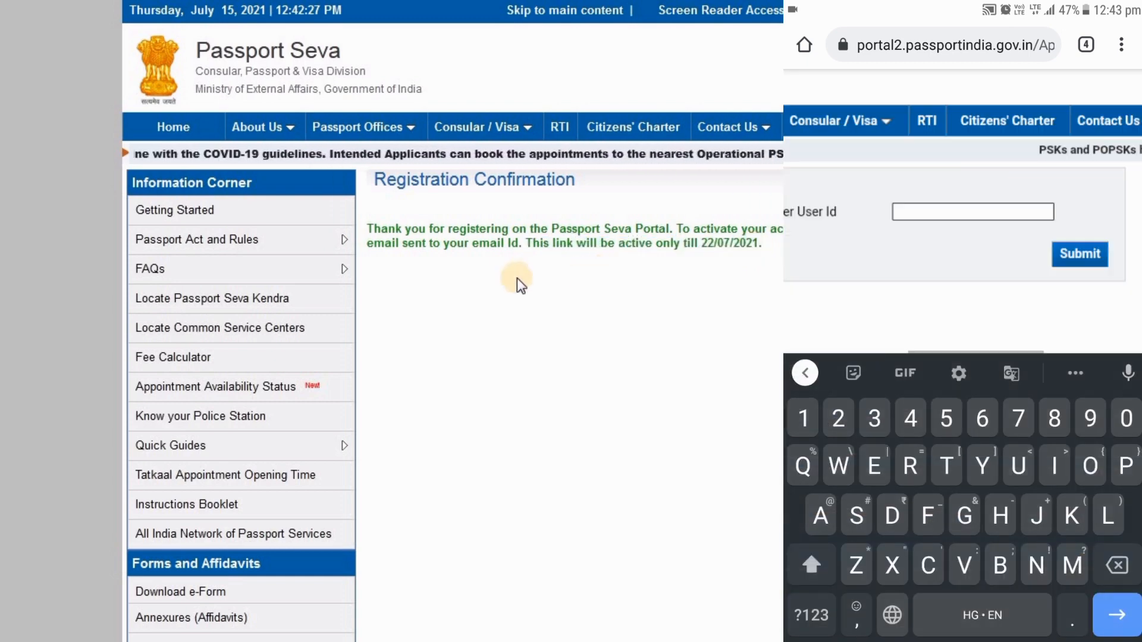
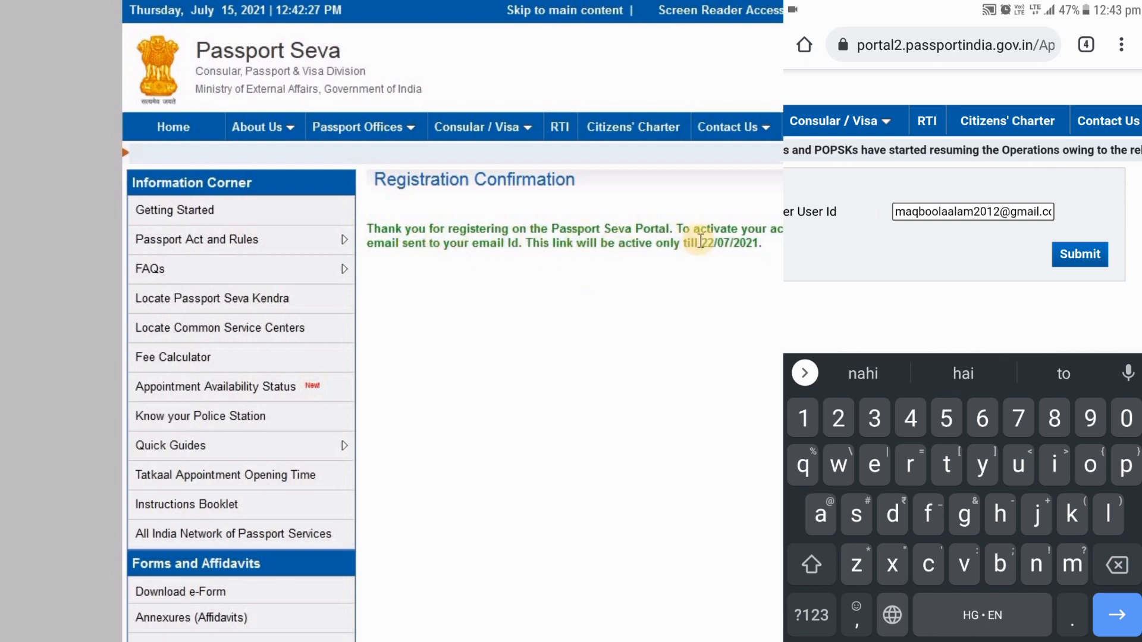
click(1080, 254)
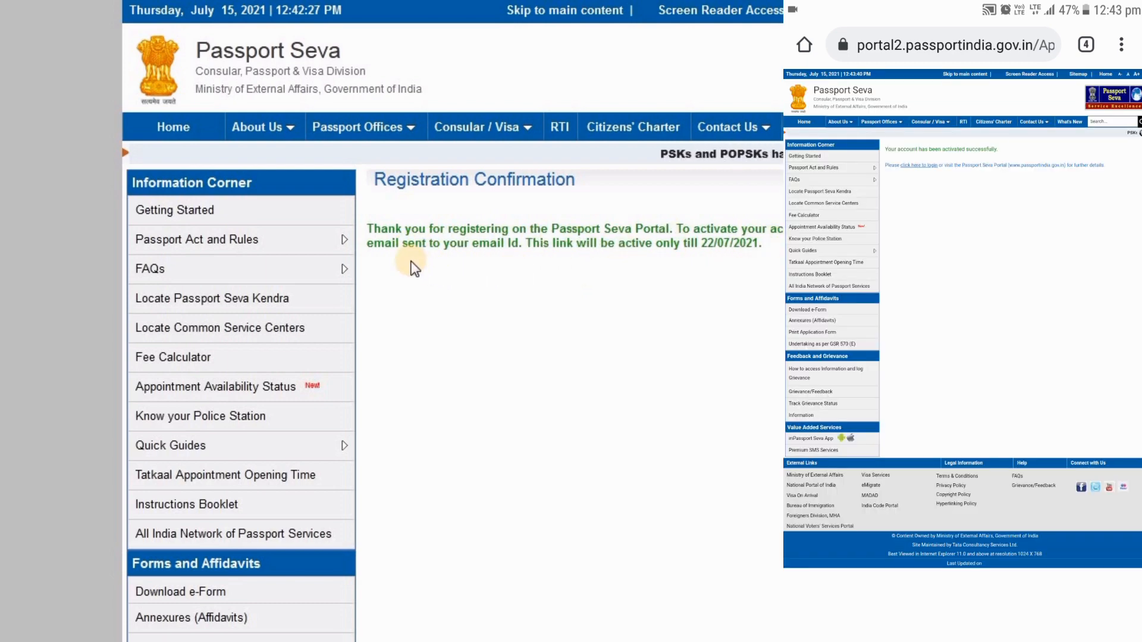
drag(527, 240, 766, 257)
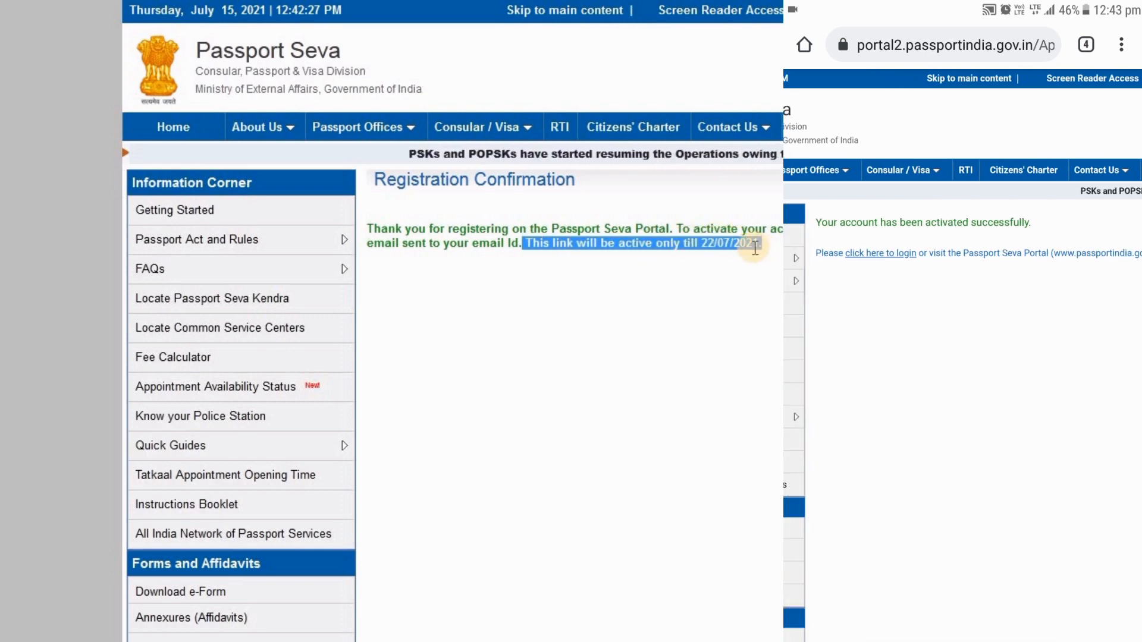
click(602, 278)
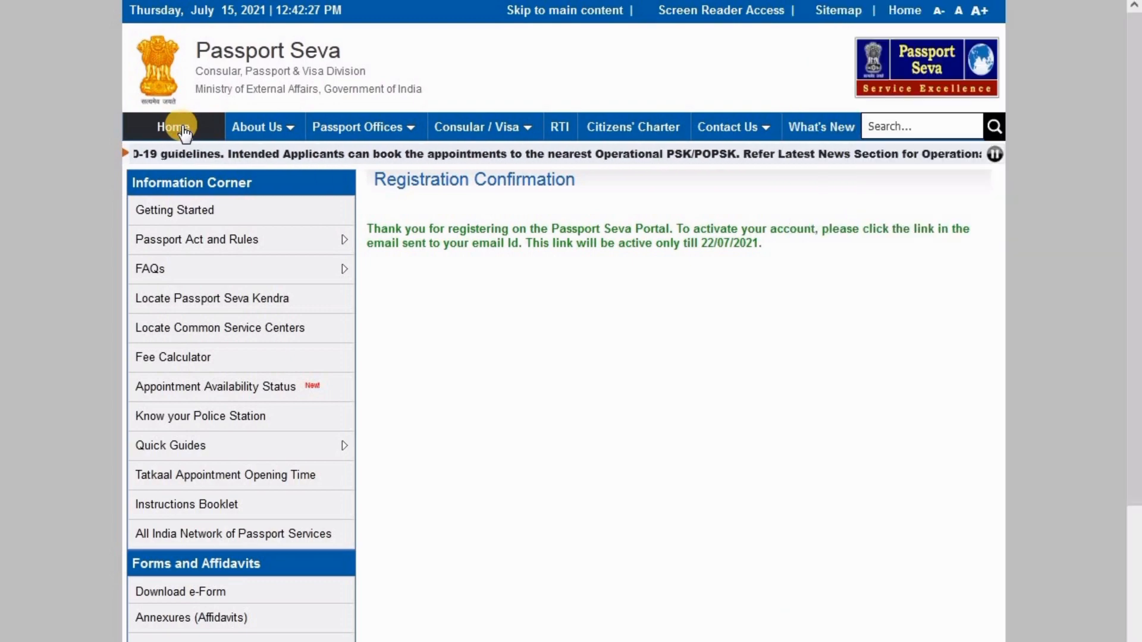
From the home page, dismiss the COVID popup and enter the Login Id on Existing User Login
click(185, 132)
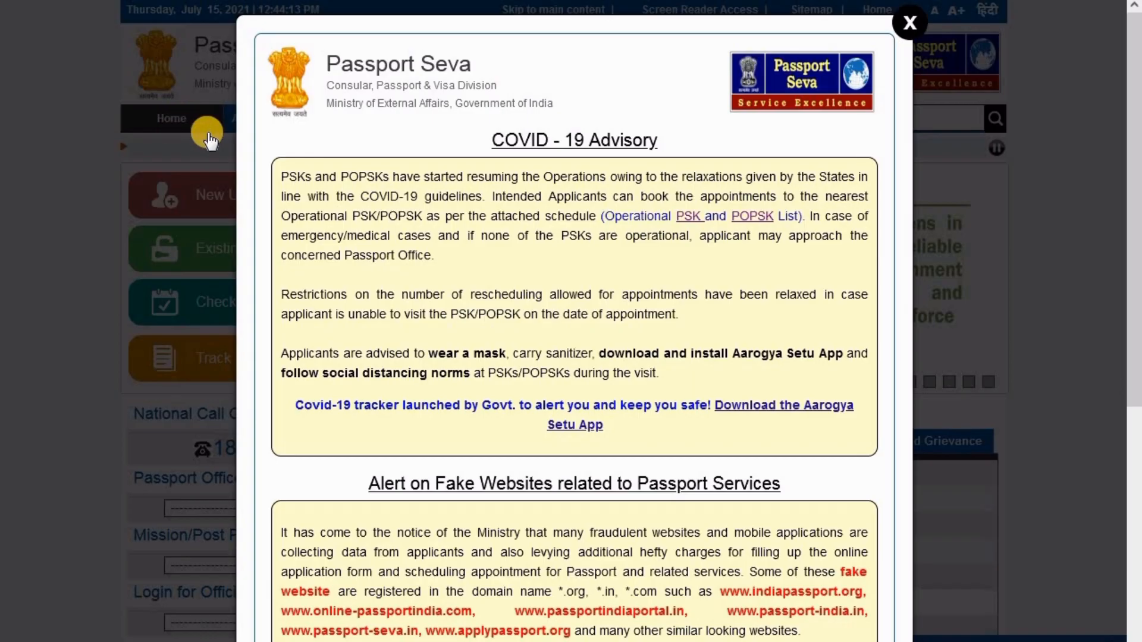
click(908, 25)
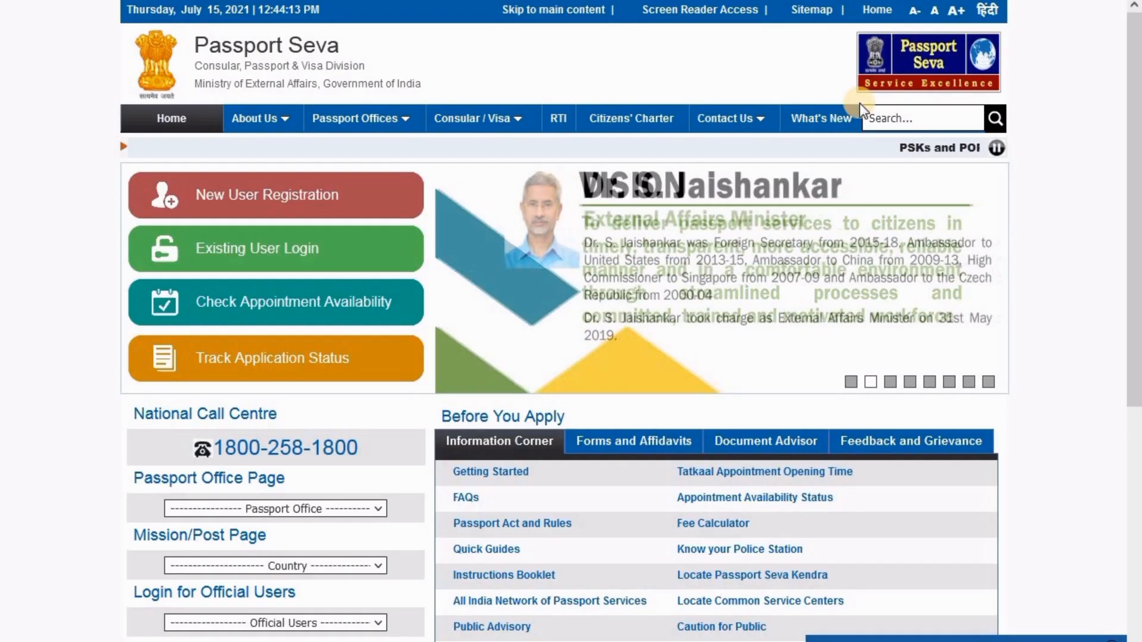
click(277, 253)
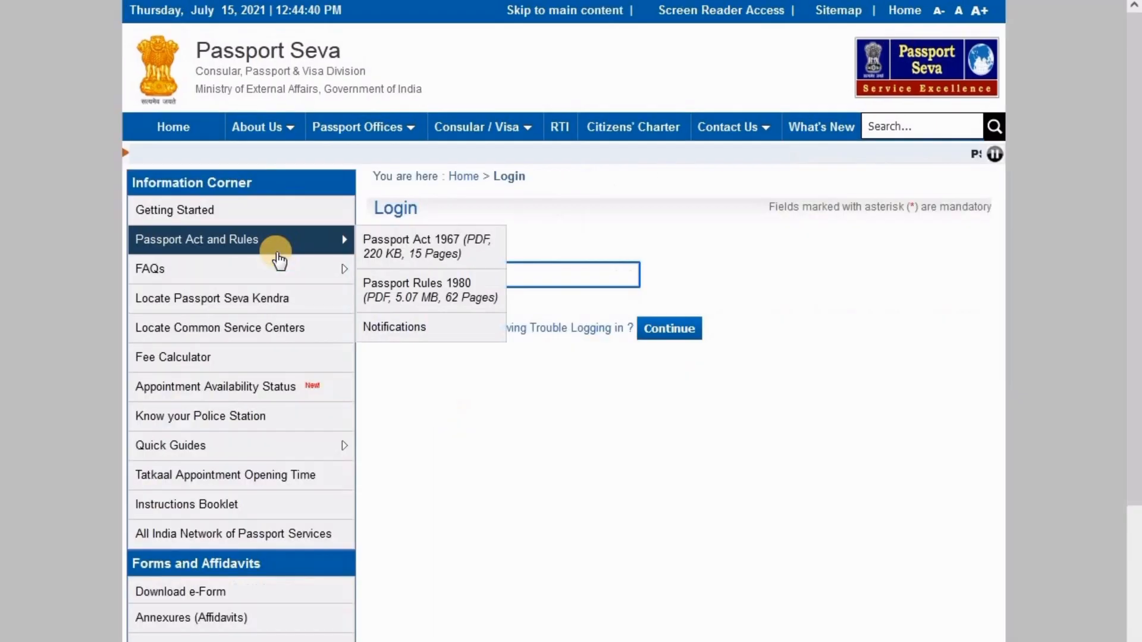
click(537, 272)
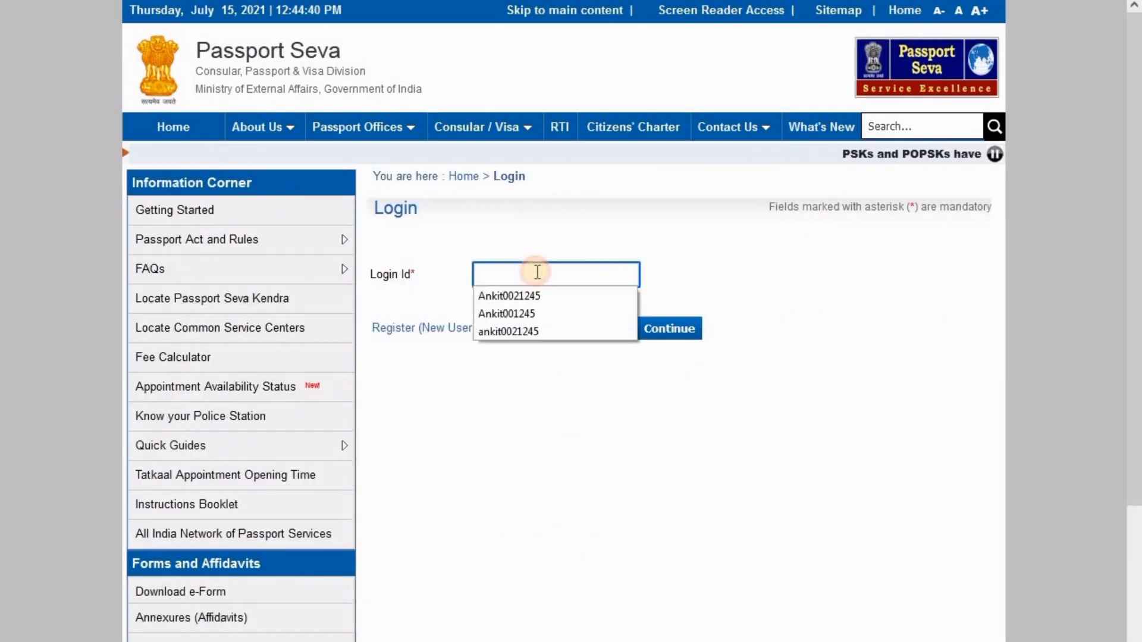
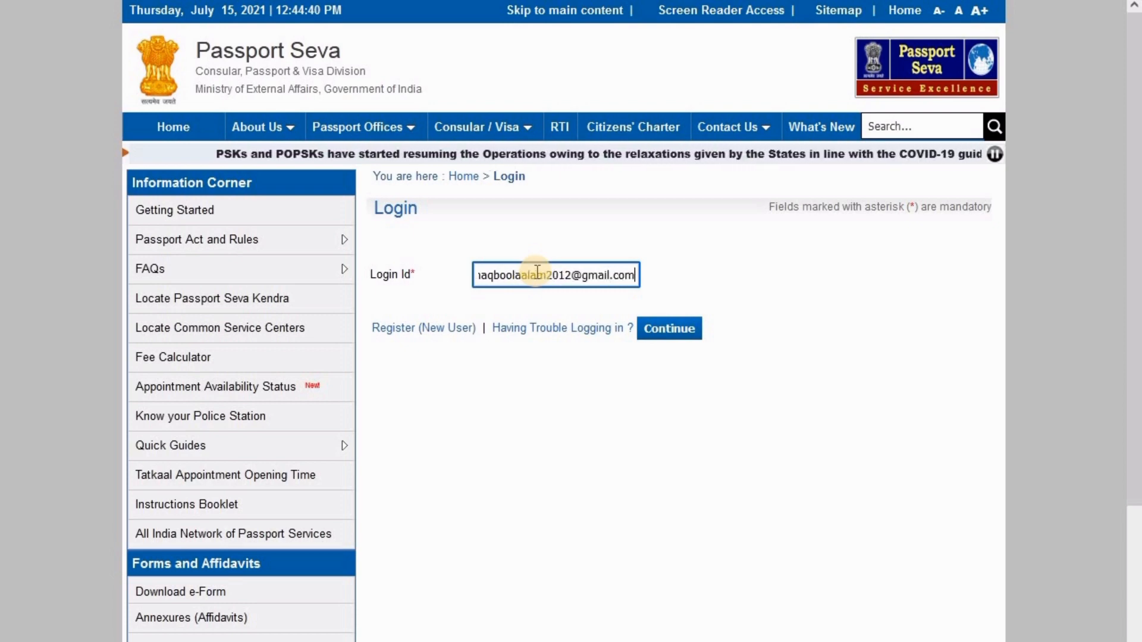
click(670, 339)
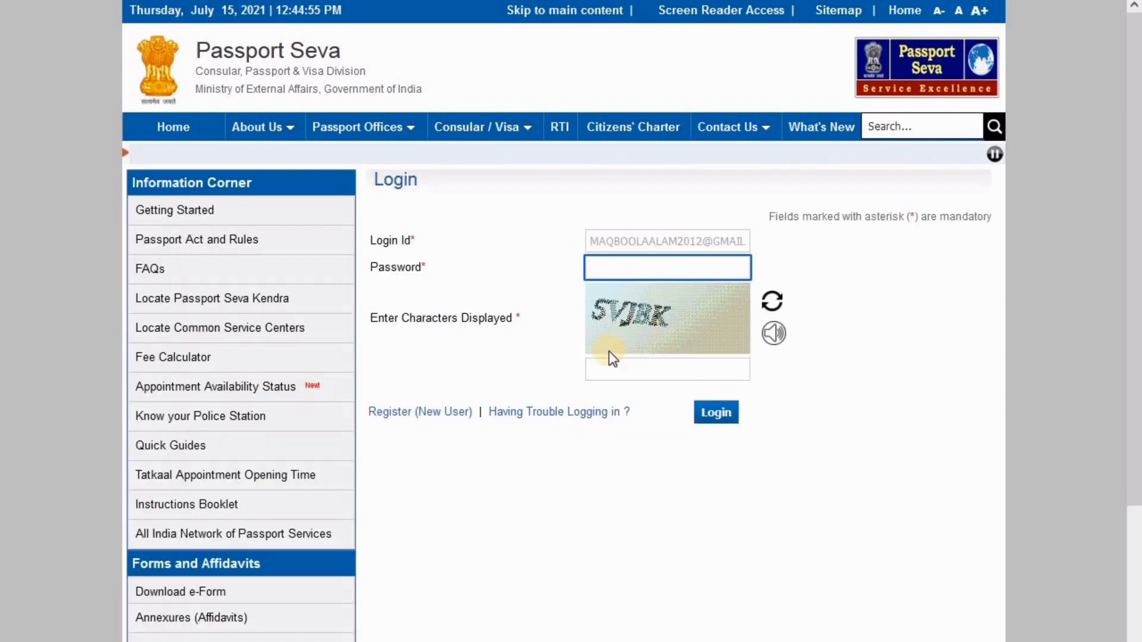
Enter the password and the uppercase captcha, log in, and decline saving the login
click(592, 271)
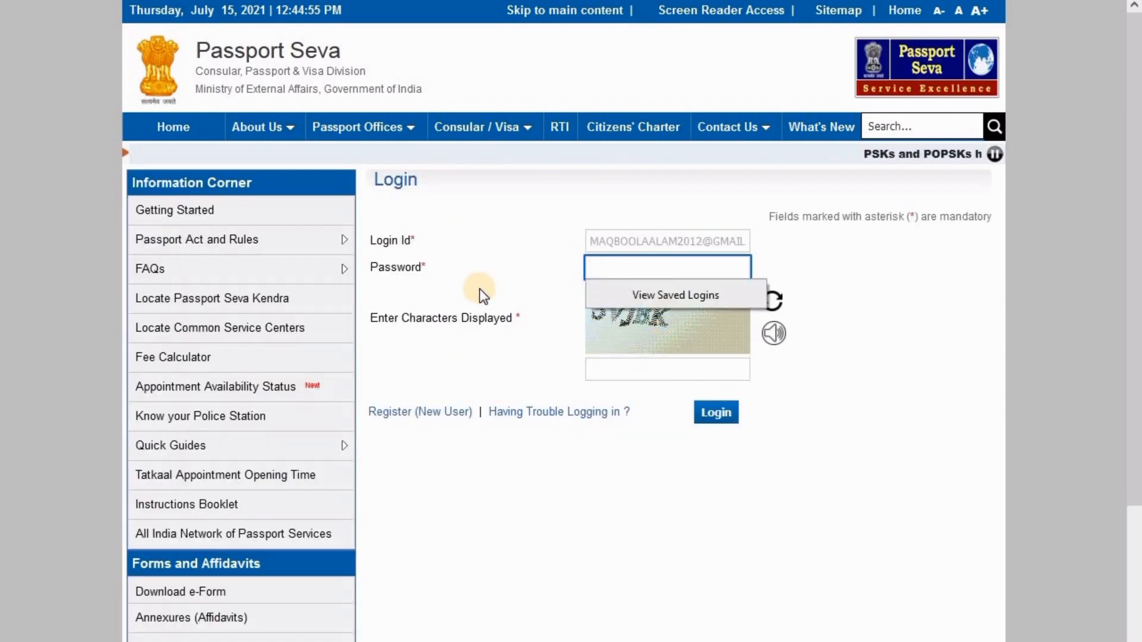
text(•••••••)
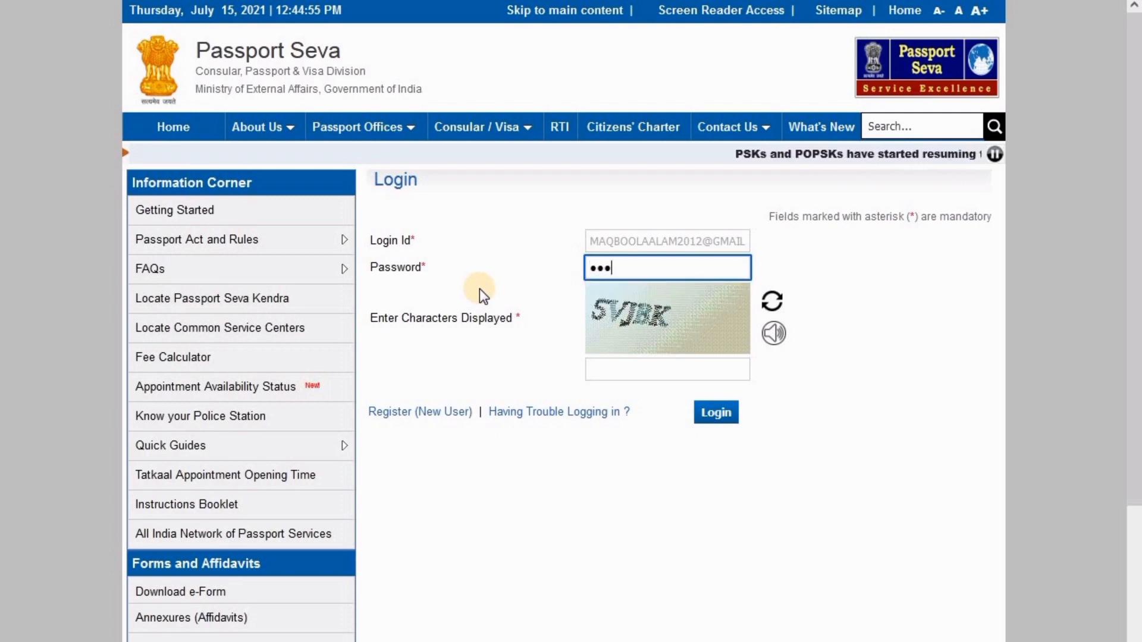
text(•)
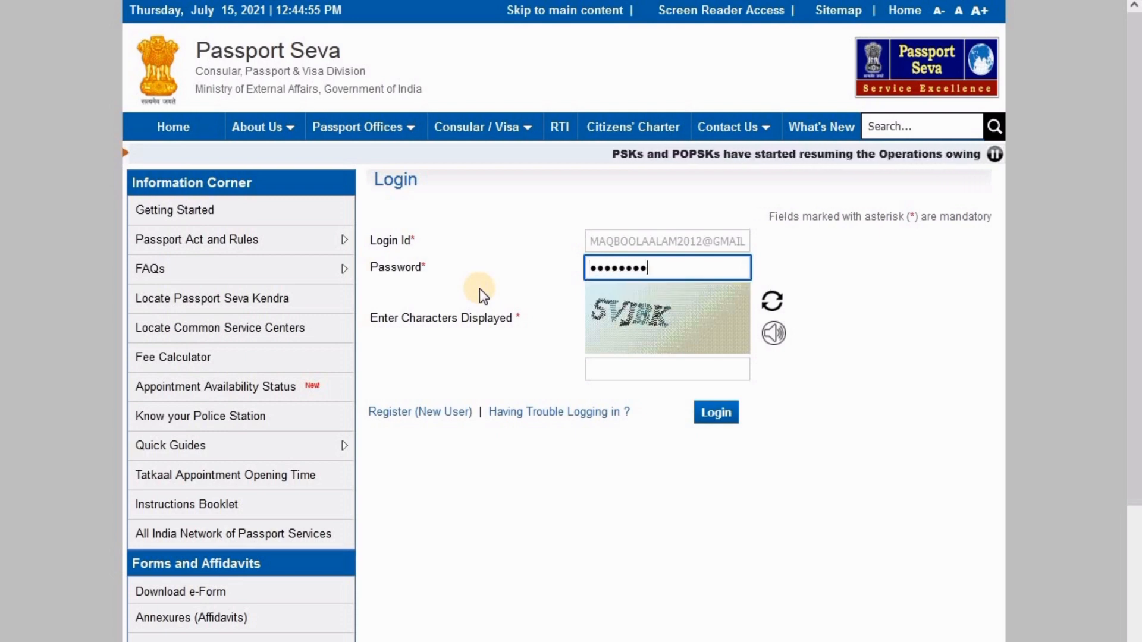
text(•••)
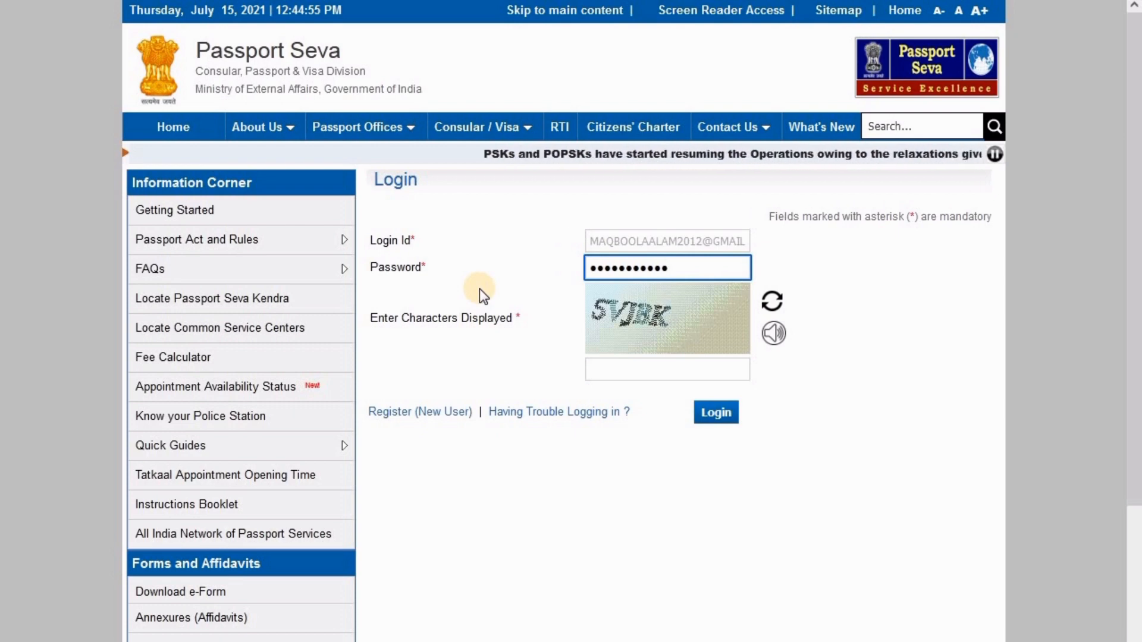
click(664, 376)
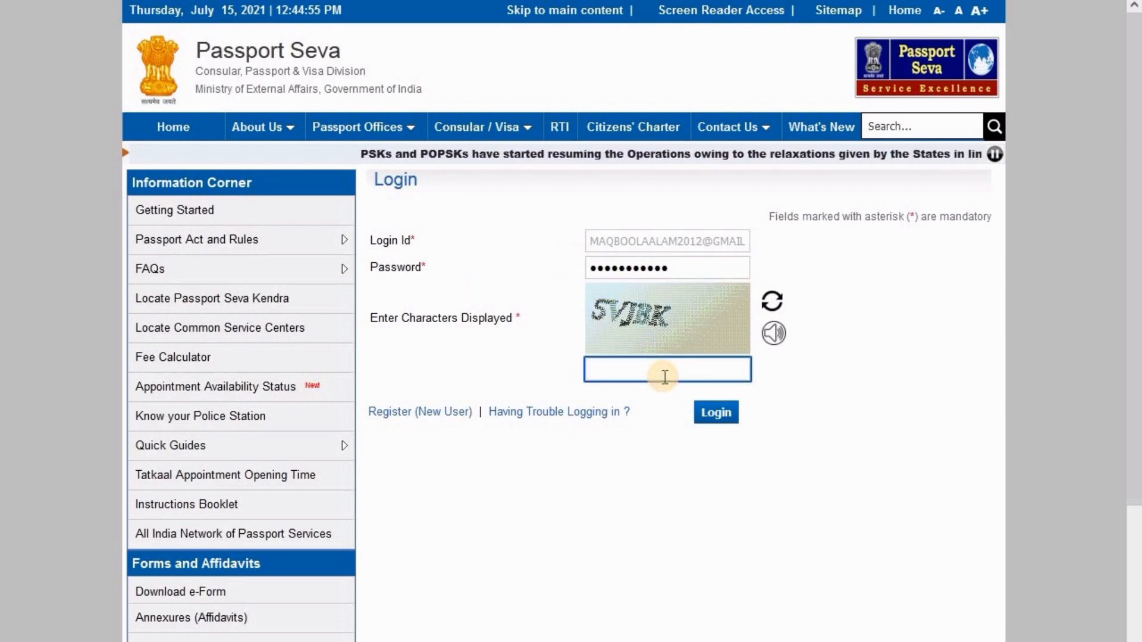
text(5vjbk)
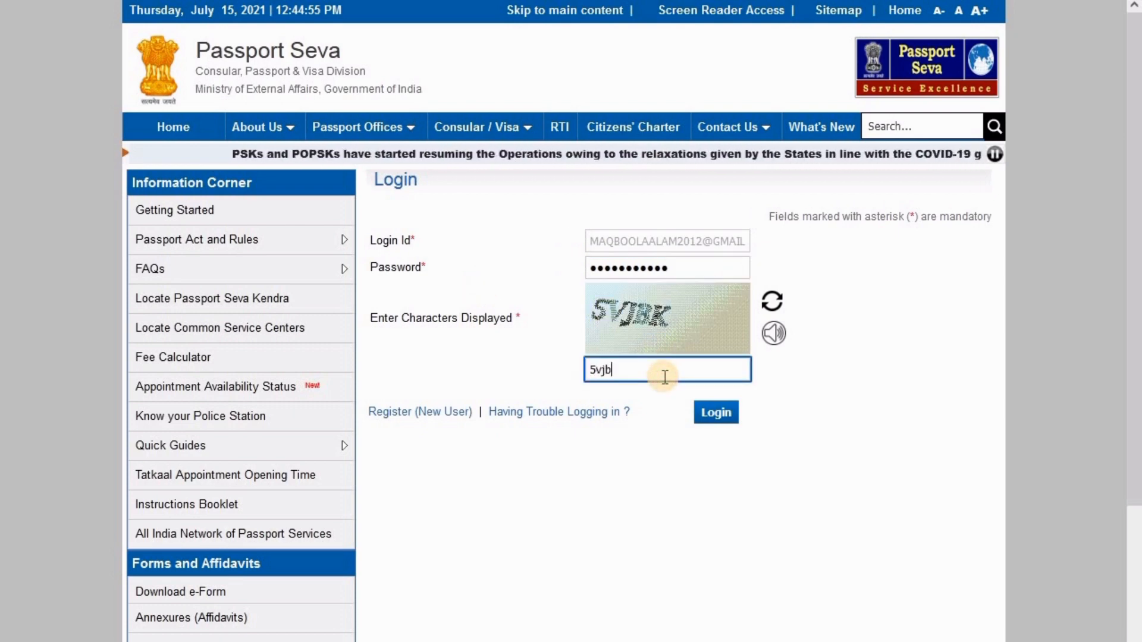
key(BackSpace)
key(BackSpace)
key(BackSpace)
key(BackSpace)
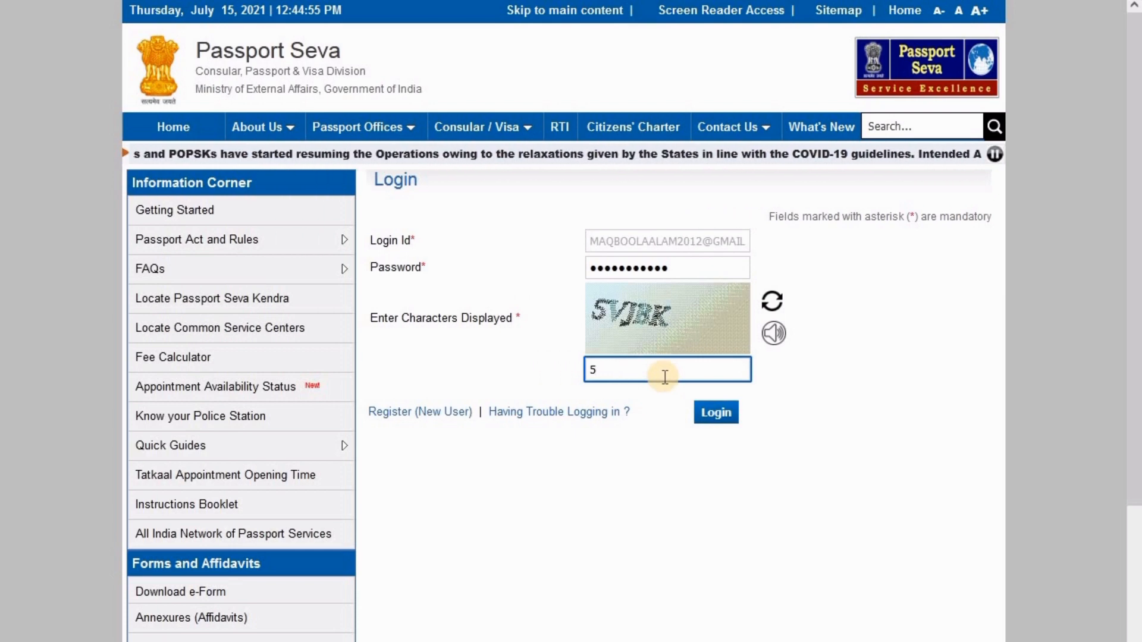
text(VJB)
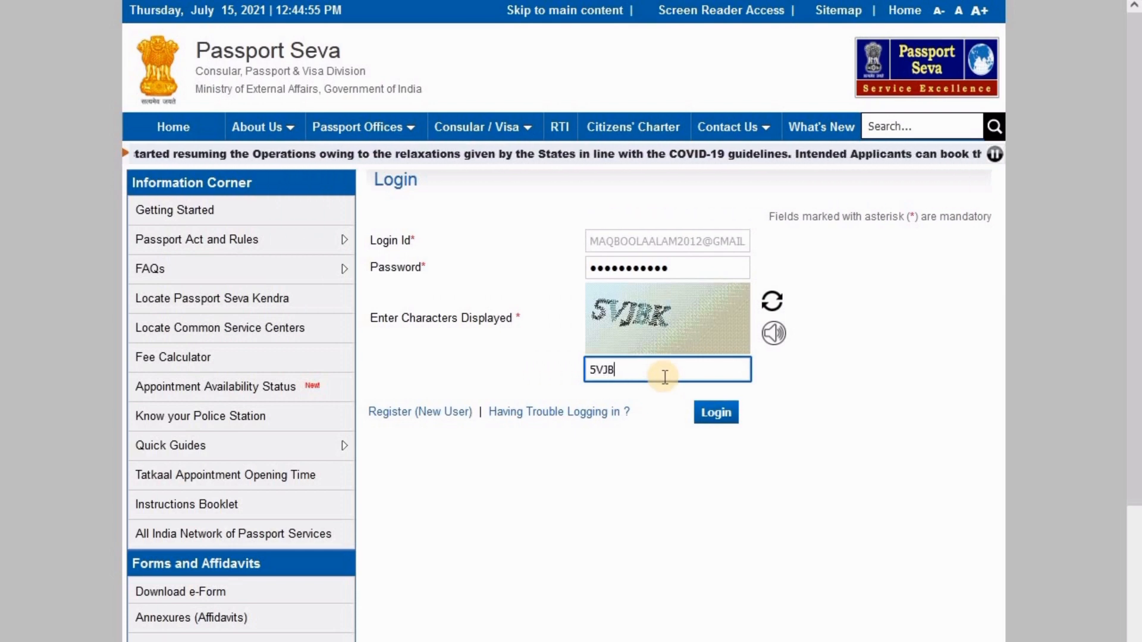
text(K)
click(716, 415)
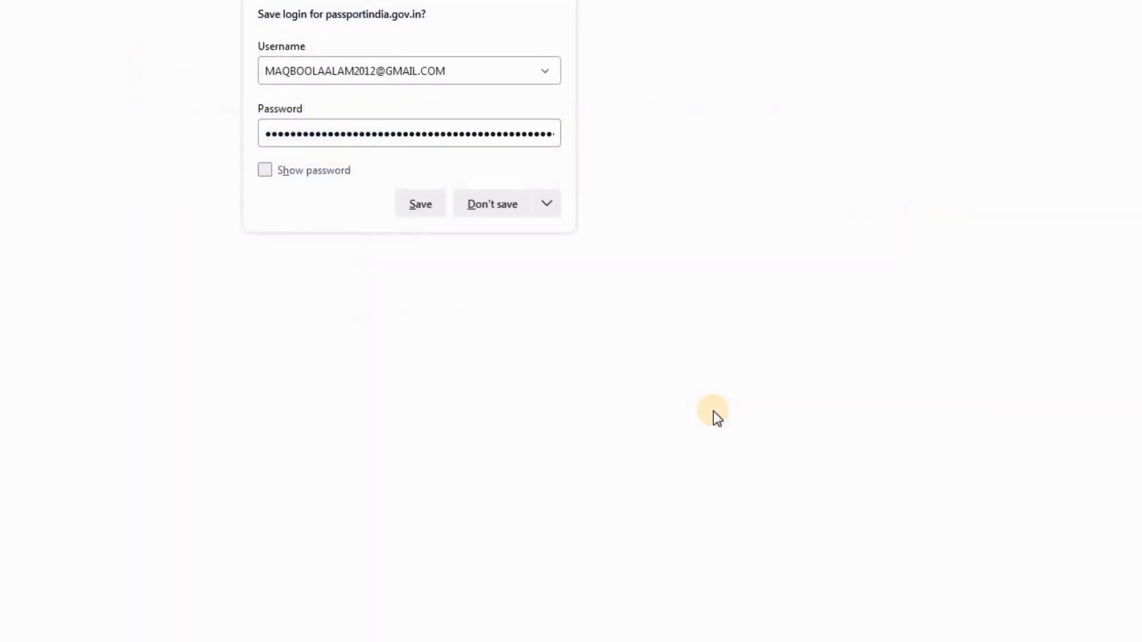
click(492, 205)
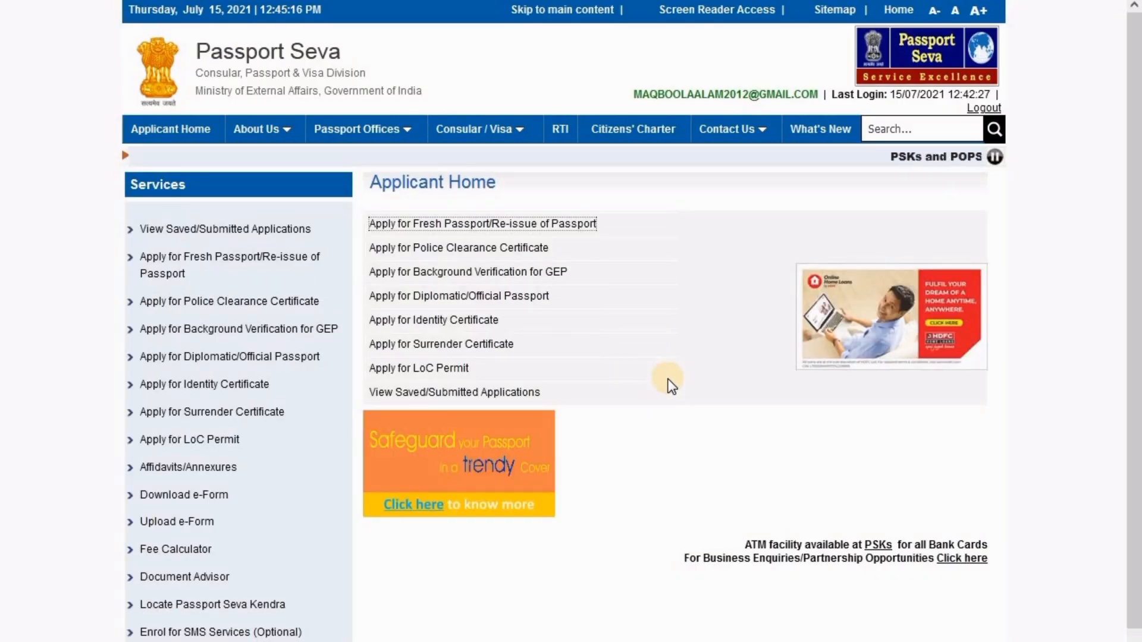
Choose Apply for Fresh Passport/Re-issue of Passport on Applicant Home
drag(366, 223, 588, 226)
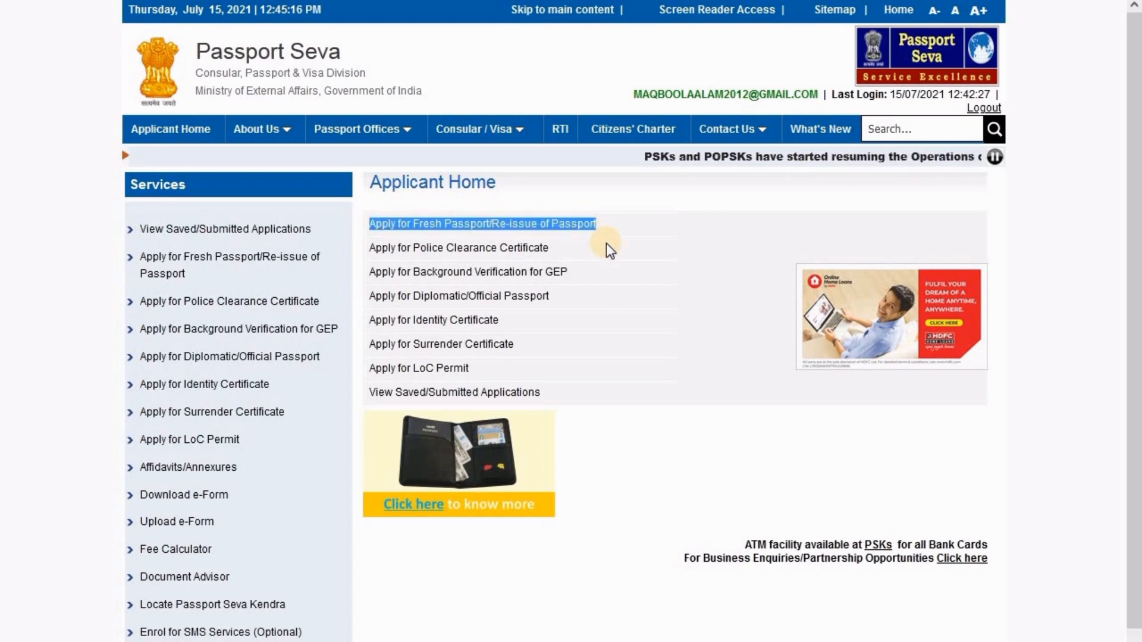
click(493, 229)
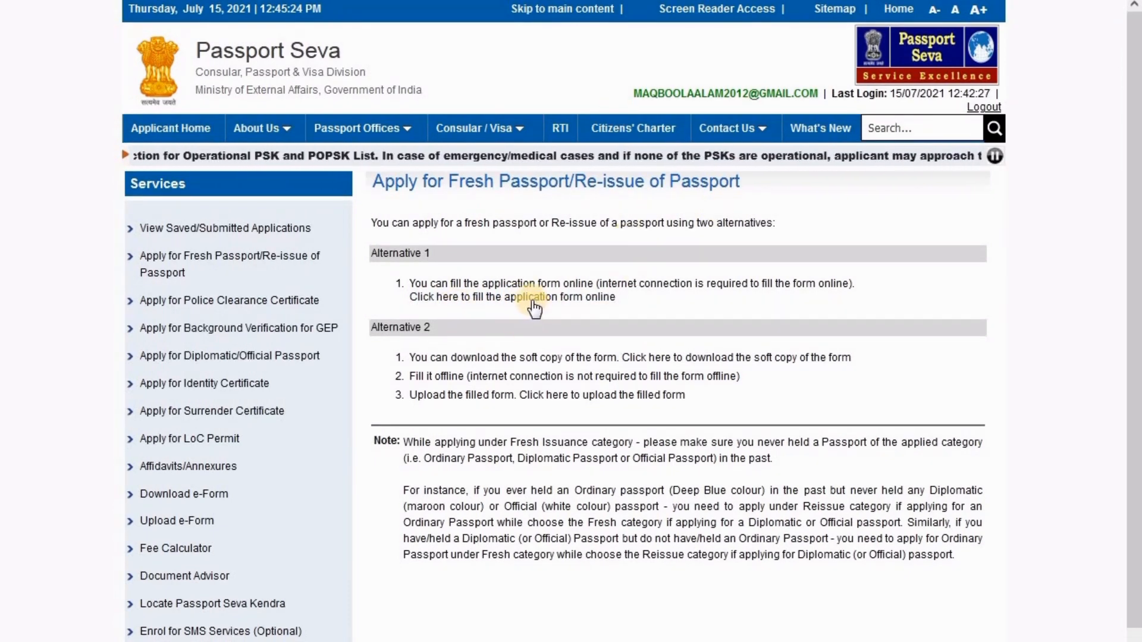
Choose the online form, then set the RPO state to Rajasthan and the district to Nagaur
click(531, 299)
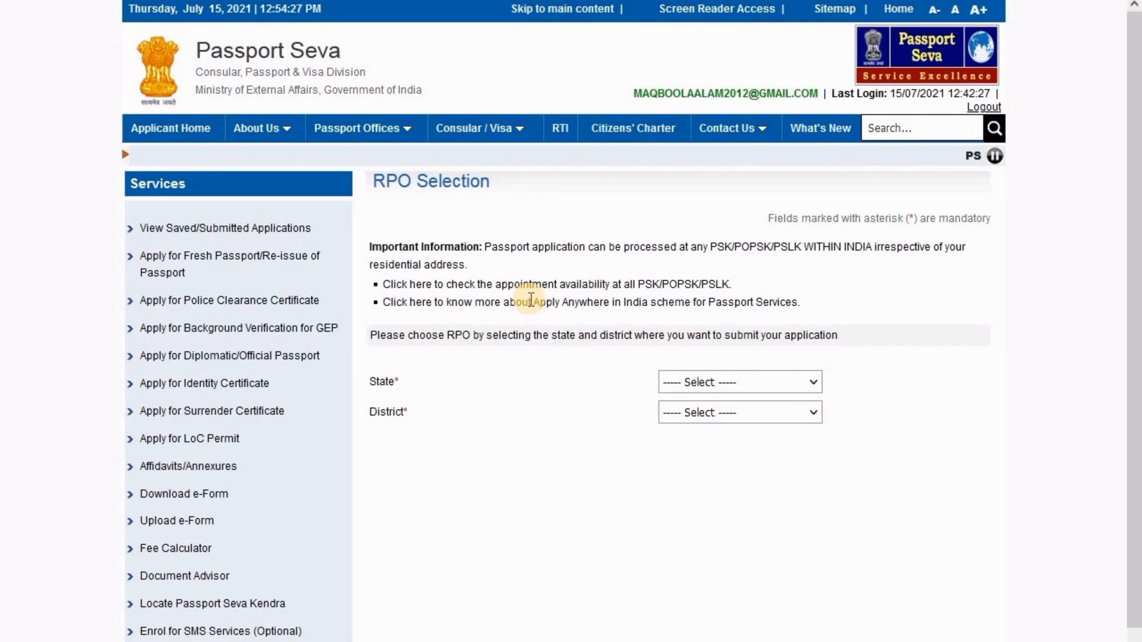
click(700, 384)
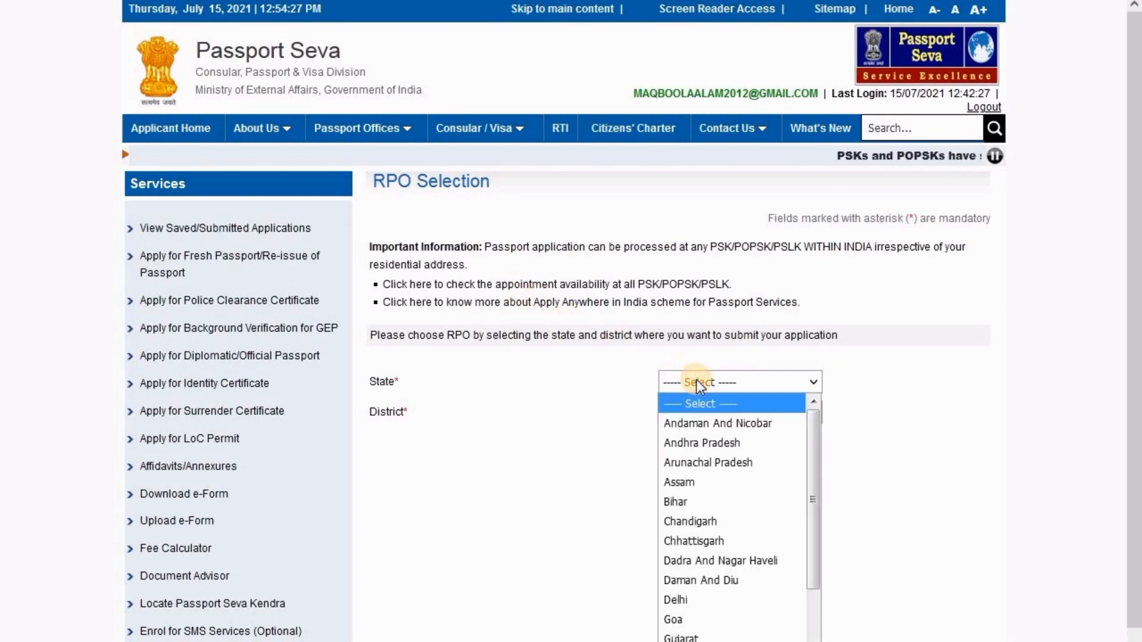
key(r)
click(699, 384)
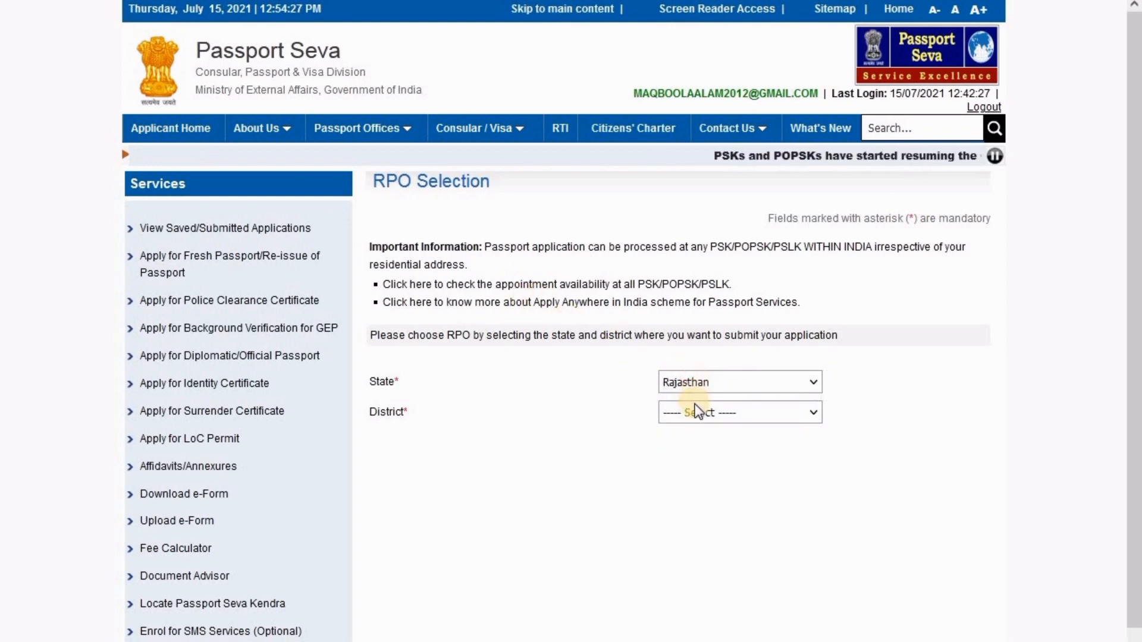
click(697, 413)
key(n)
click(697, 414)
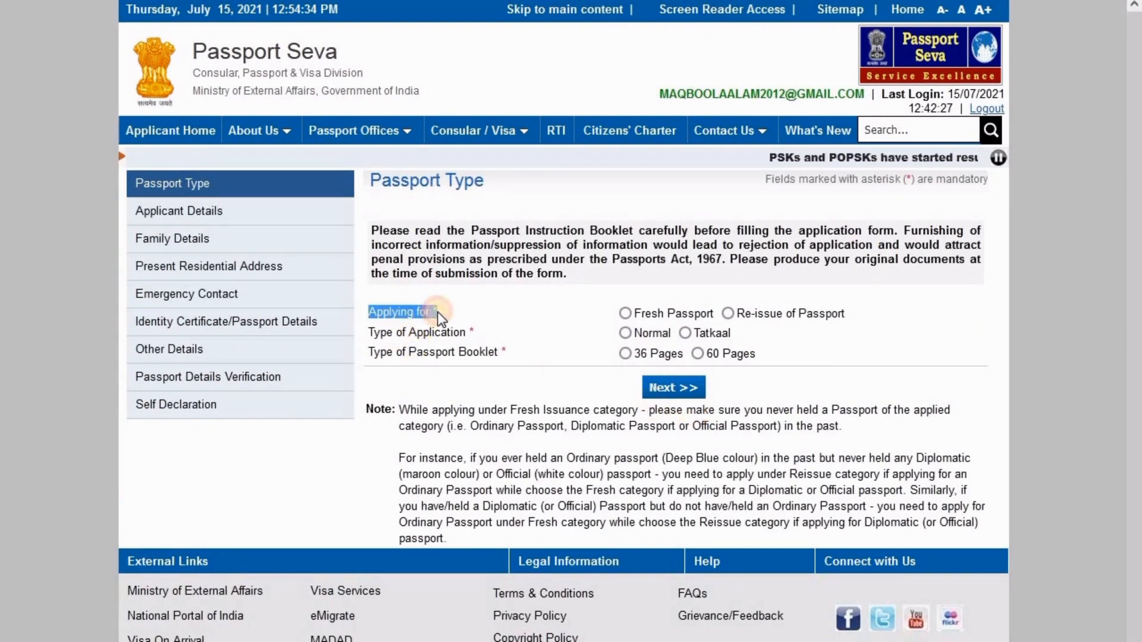
Choose Fresh Passport, Normal application and a 36-page booklet, then continue to Applicant Details
click(625, 314)
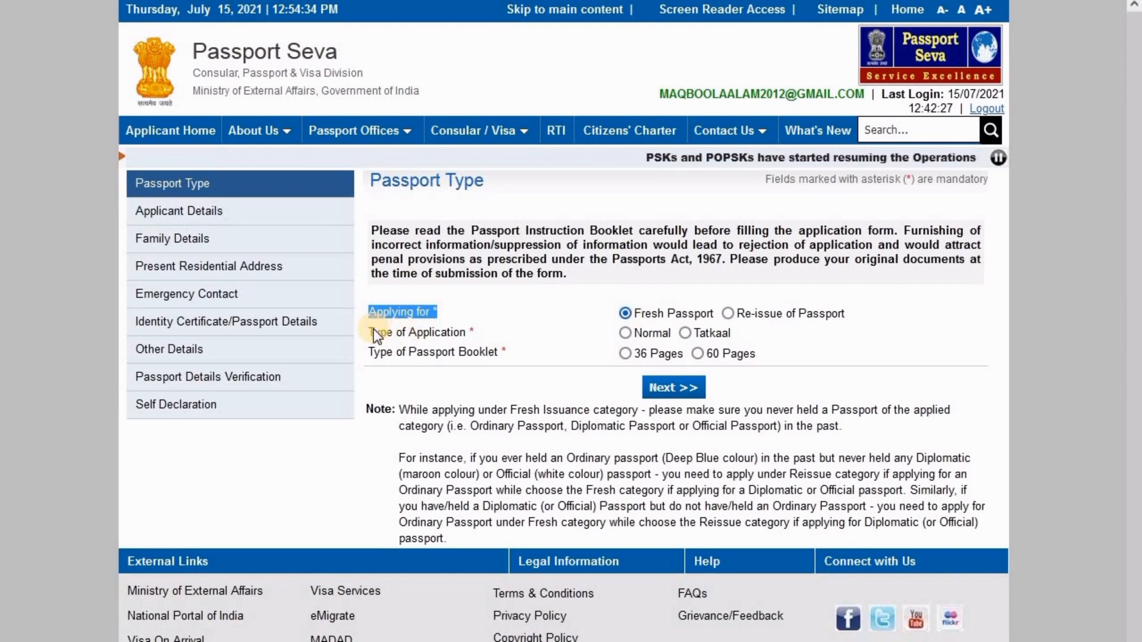
drag(402, 333, 492, 337)
click(625, 334)
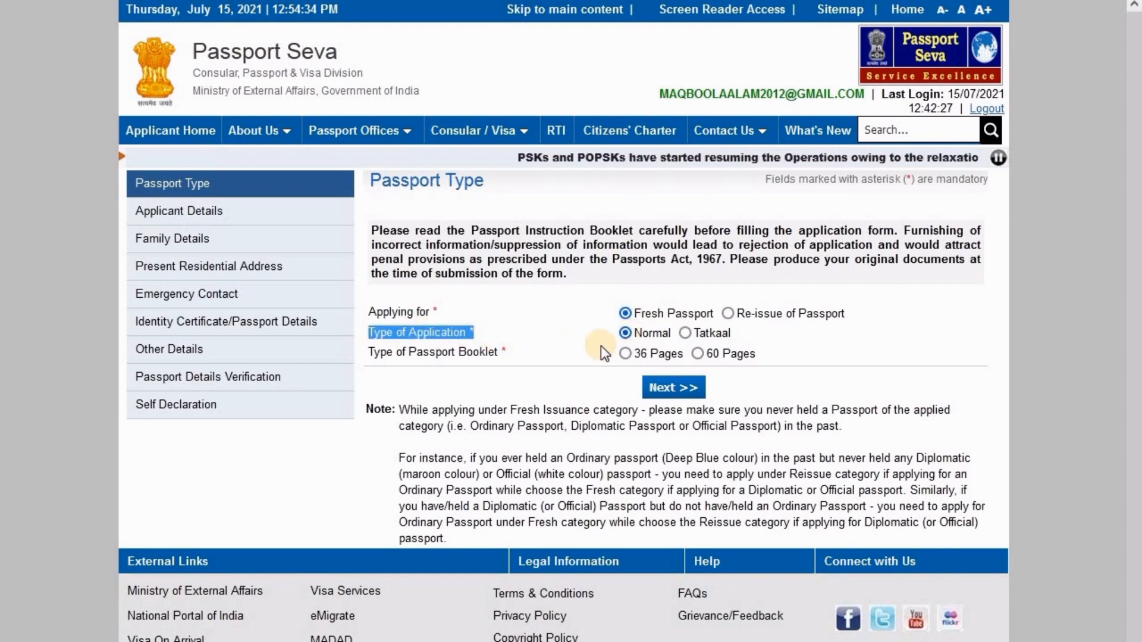
drag(369, 354, 507, 354)
click(624, 355)
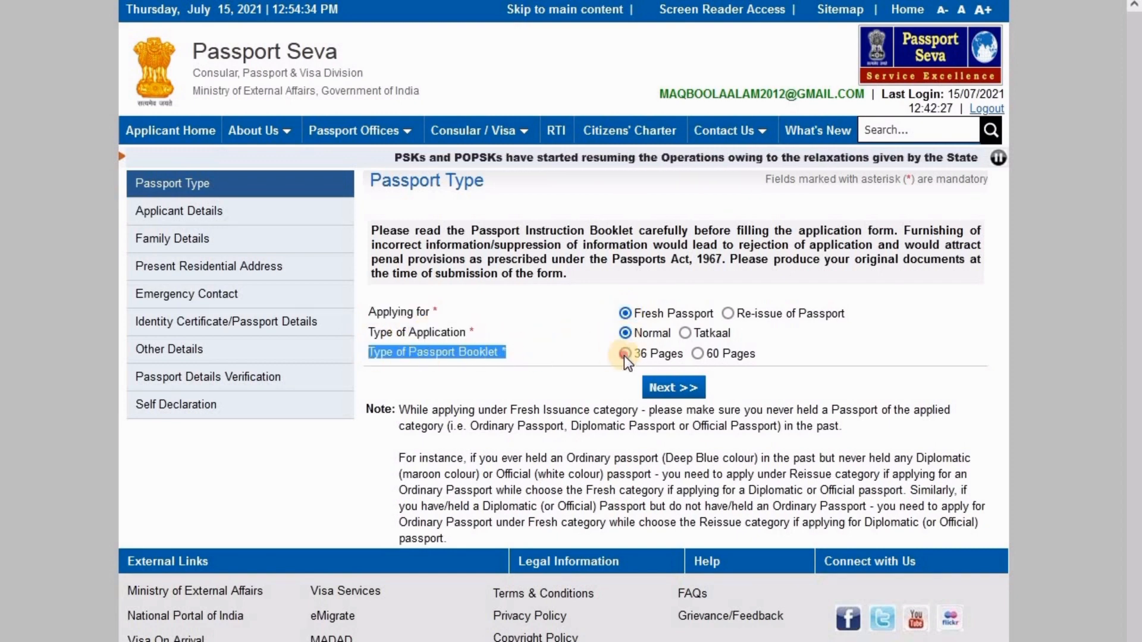
click(672, 393)
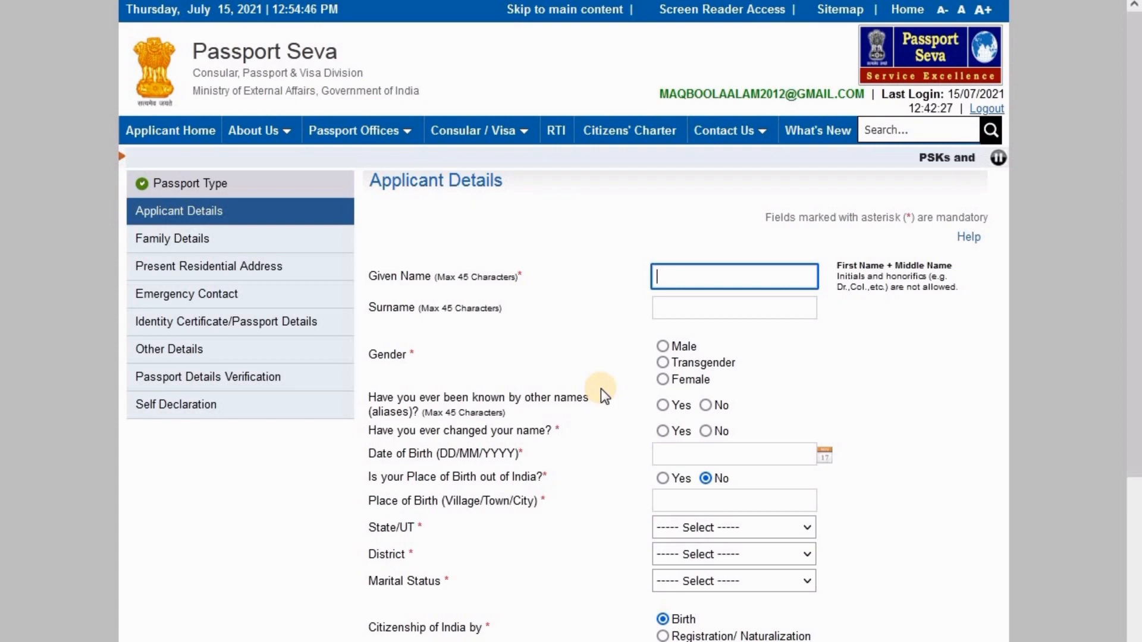
Fill the given name, set gender to Male, and answer No to other names and name changes
text(ma)
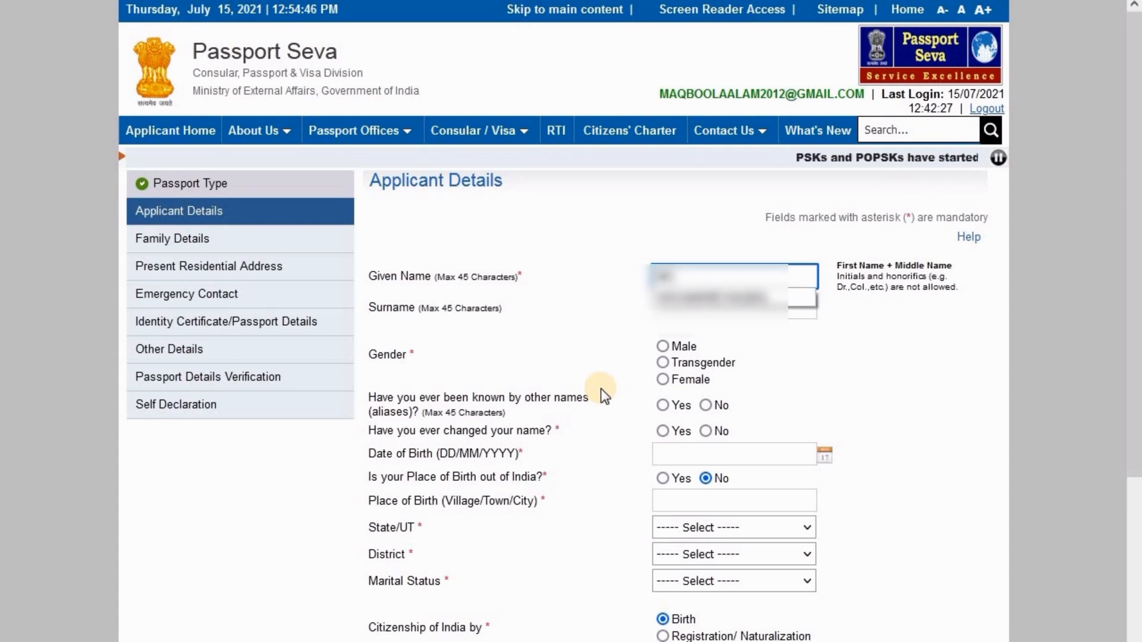
click(708, 299)
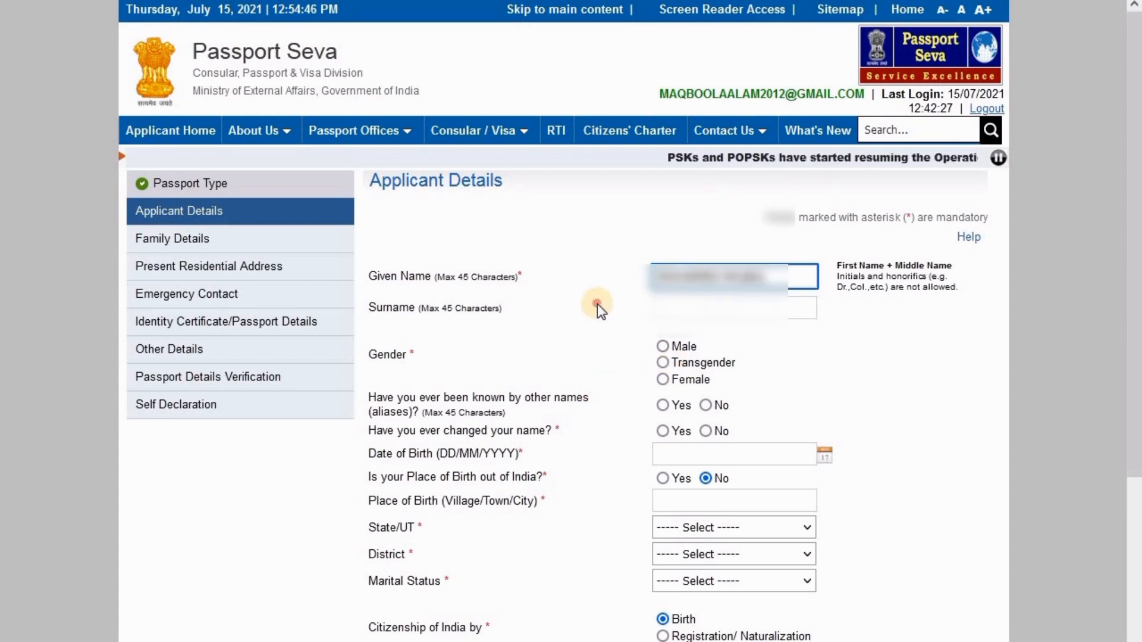
scroll(597, 304, down, 3)
click(662, 254)
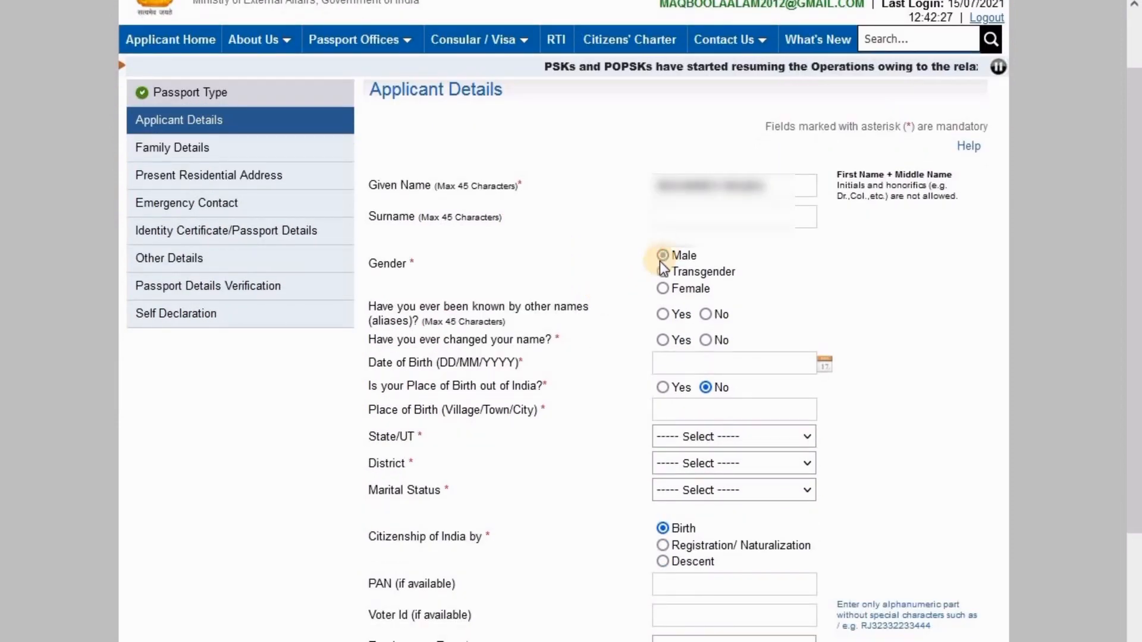
click(706, 314)
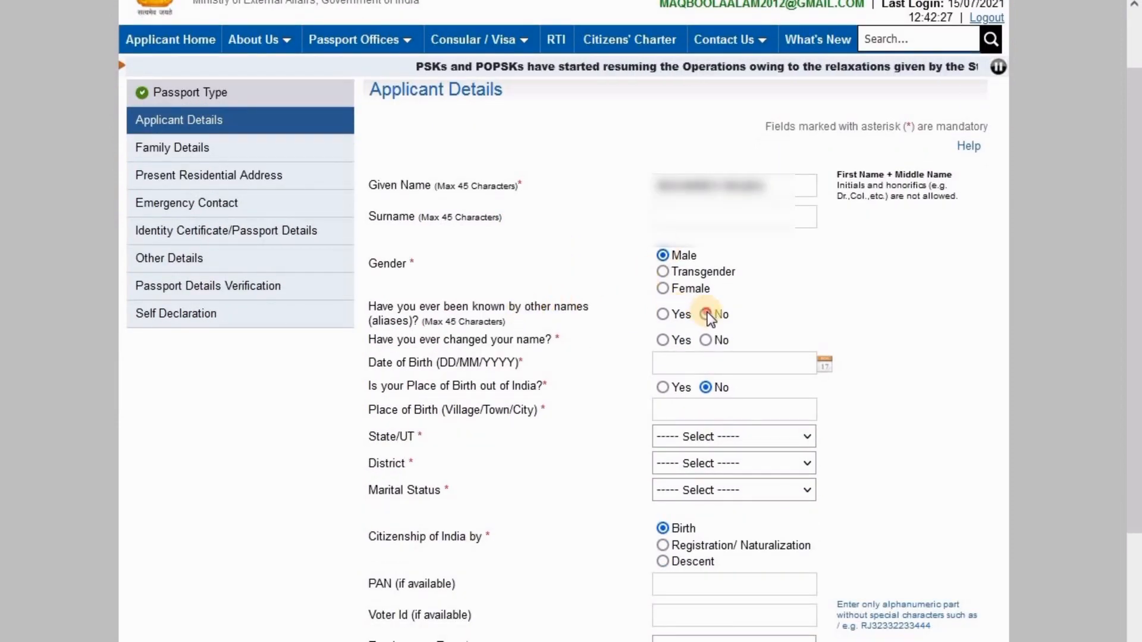
click(705, 339)
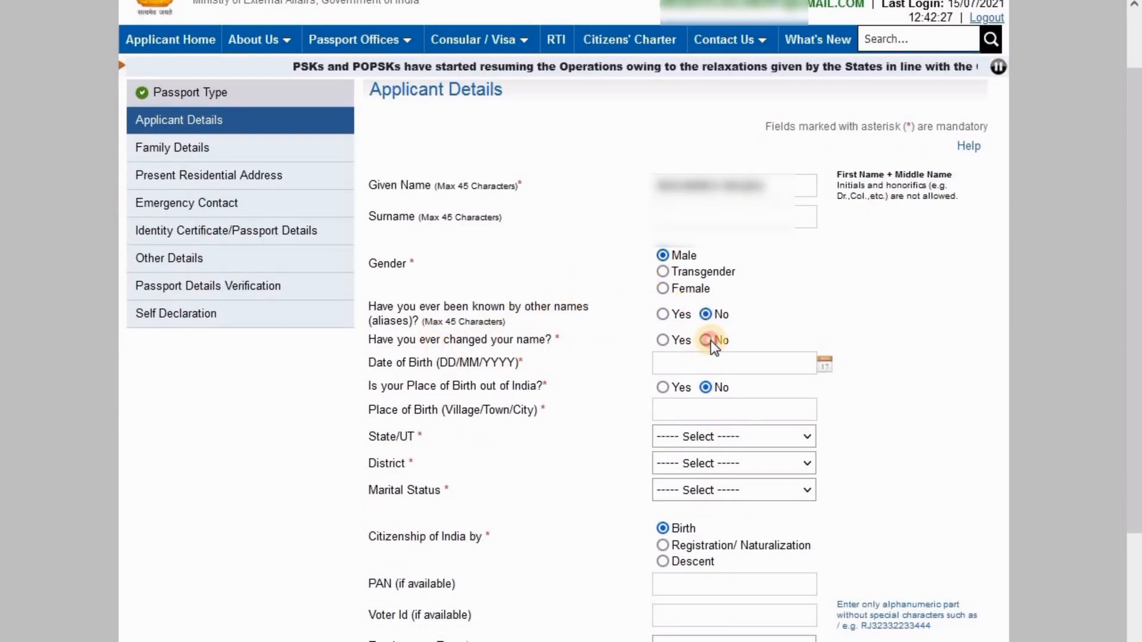
Pick the applicant's birth year, month and day from the calendar
scroll(594, 347, down, 3)
click(824, 179)
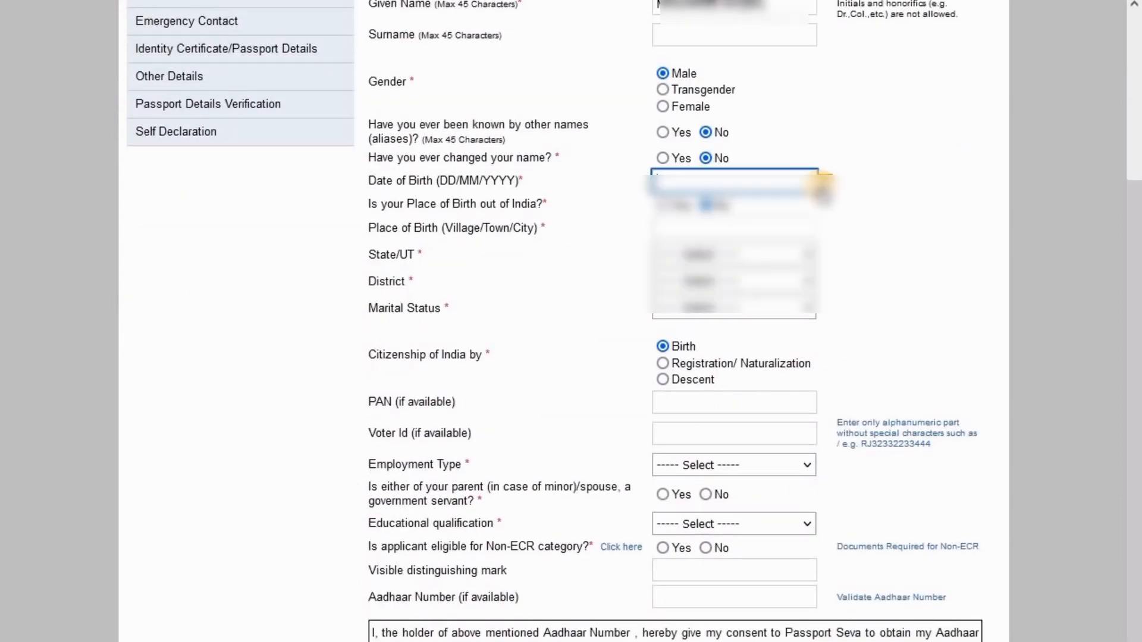
click(785, 211)
scroll(773, 357, up, 4)
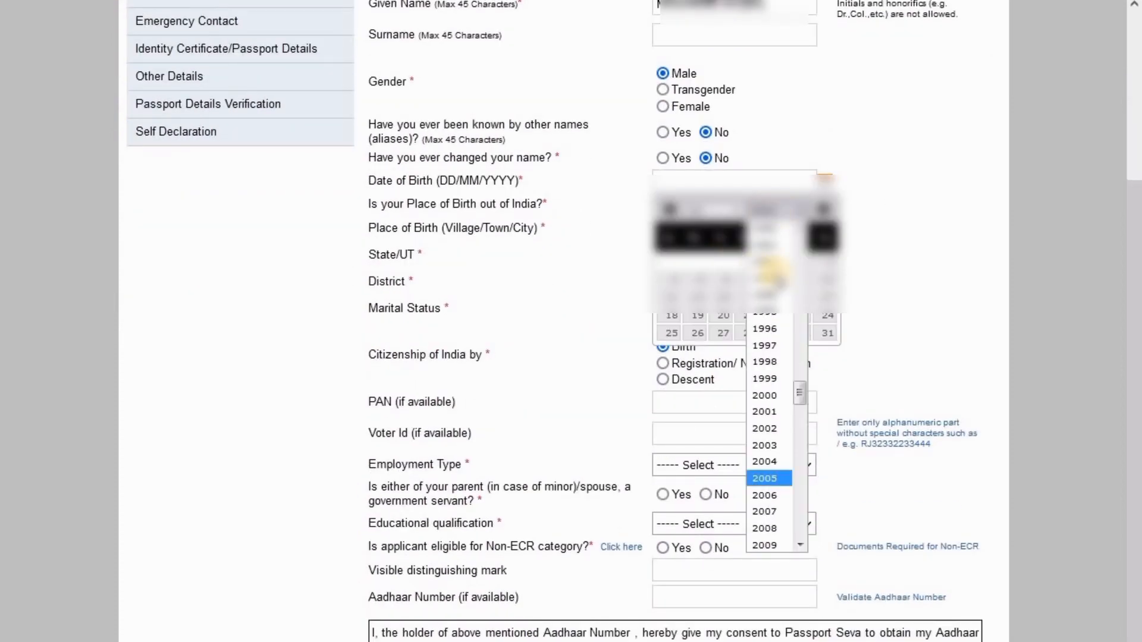
click(767, 326)
click(714, 210)
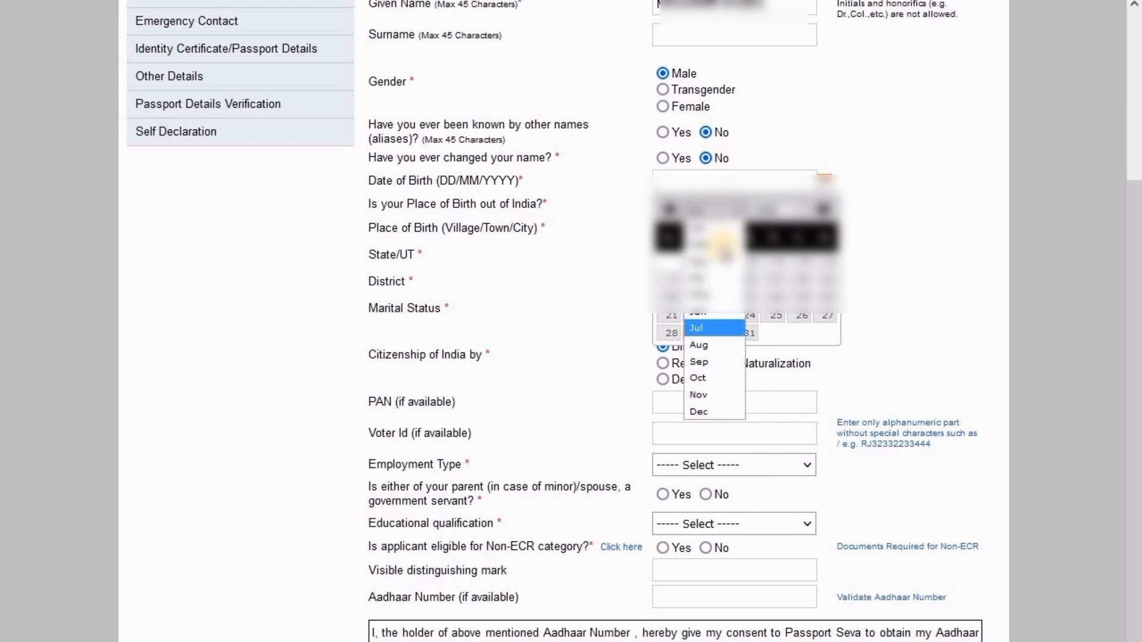
click(711, 294)
click(770, 293)
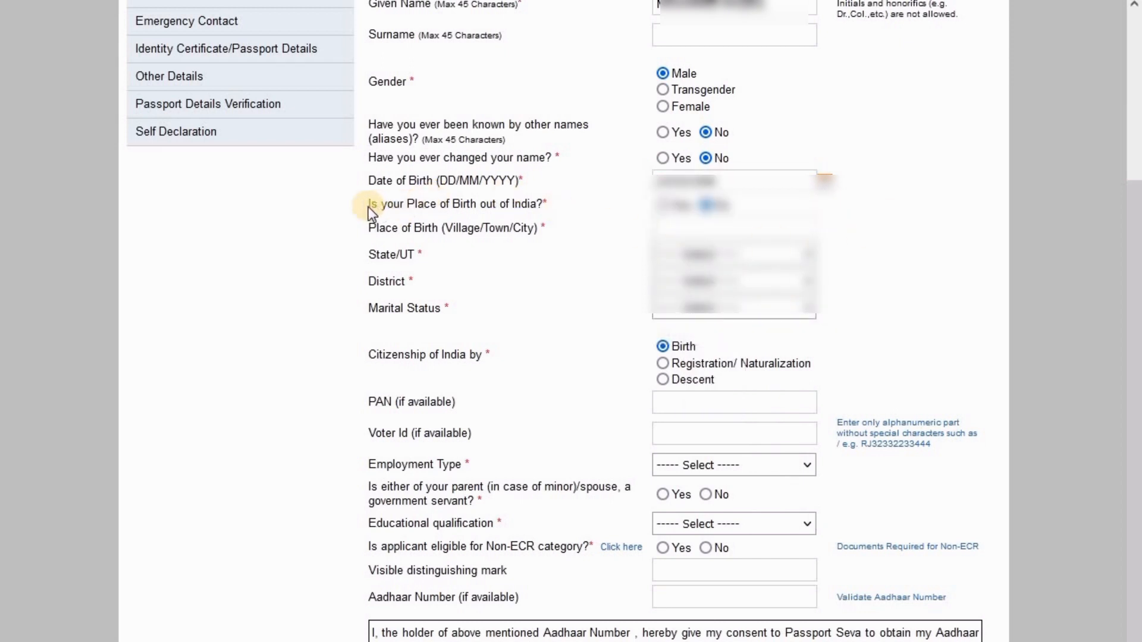
Enter Kathmandu as place of birth, then set born outside India back to No
drag(366, 204, 400, 204)
drag(477, 205, 543, 211)
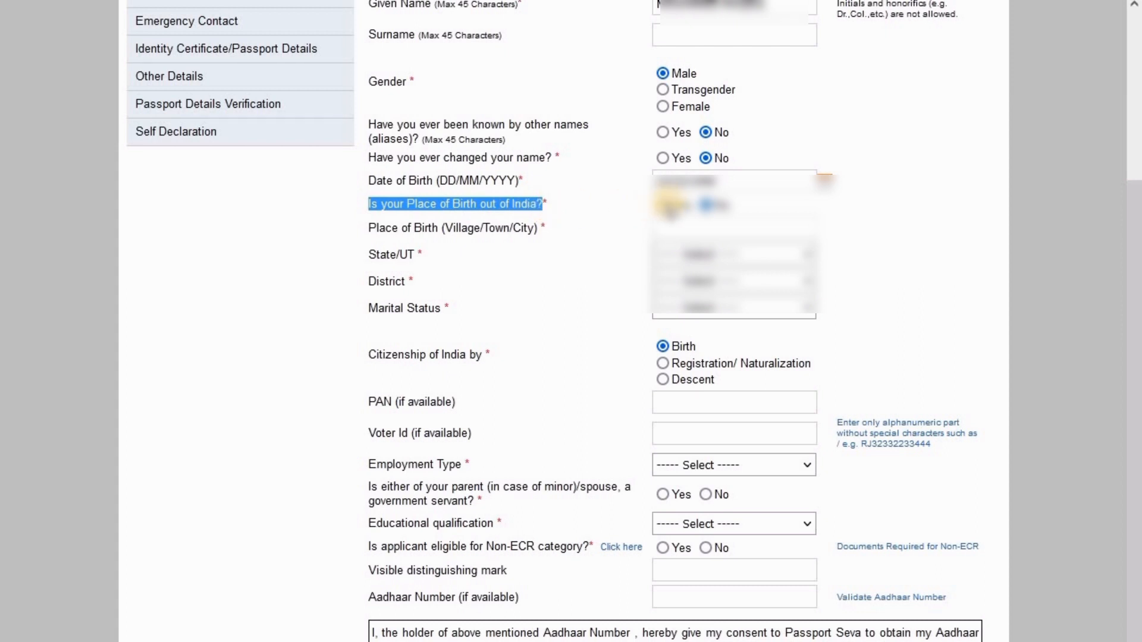
click(664, 204)
drag(368, 229, 547, 227)
click(671, 229)
text(Kathmandu)
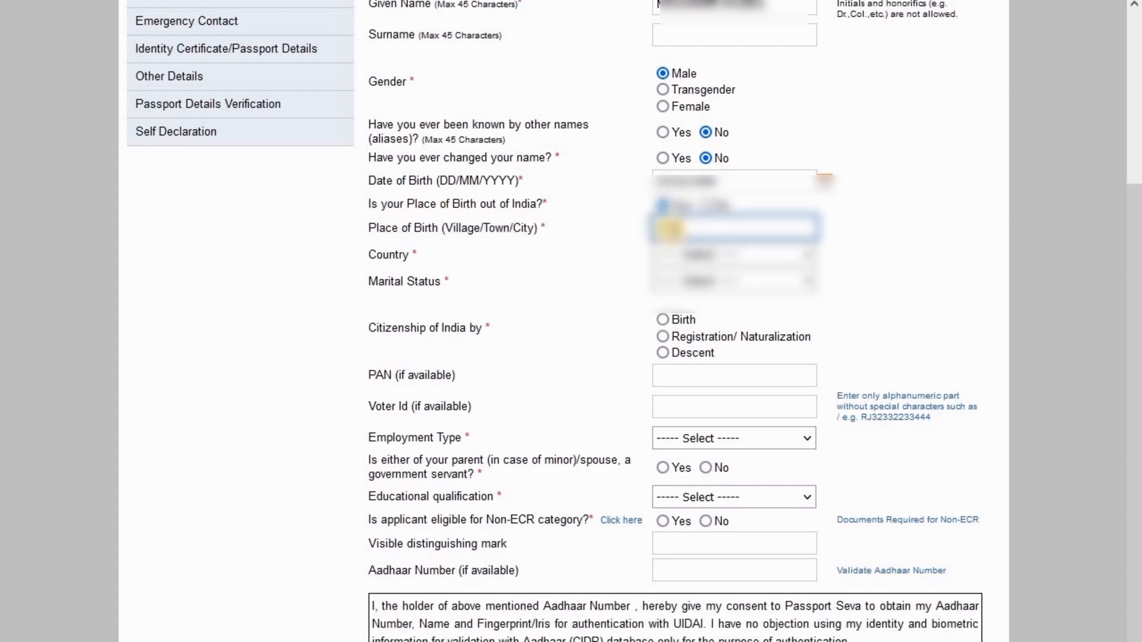
click(392, 256)
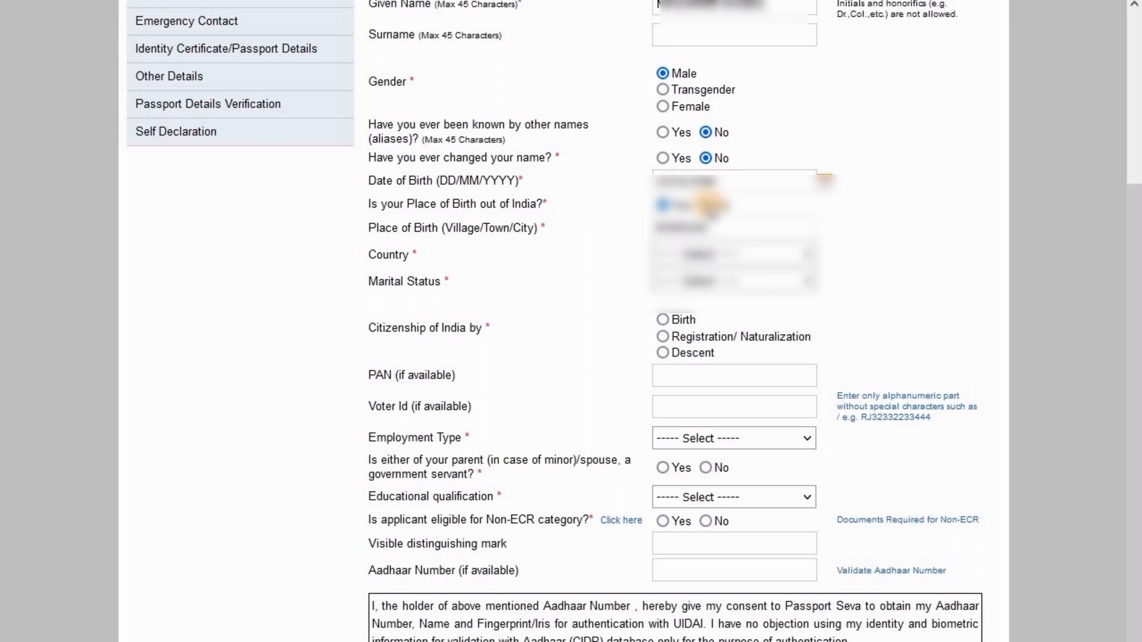
click(706, 205)
drag(717, 229, 643, 231)
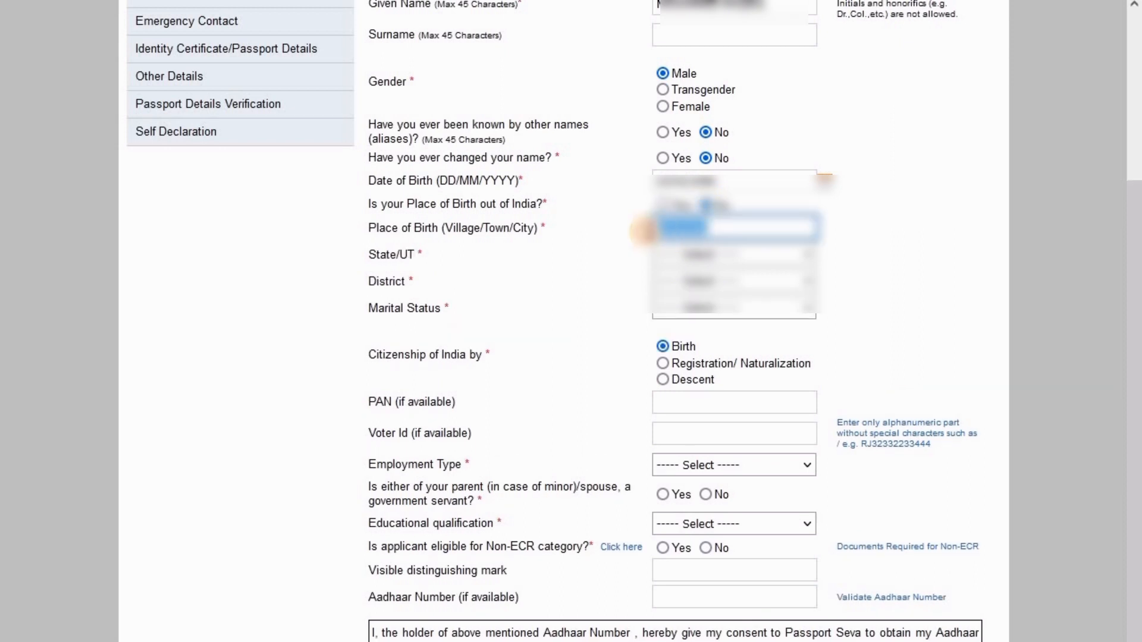
click(606, 226)
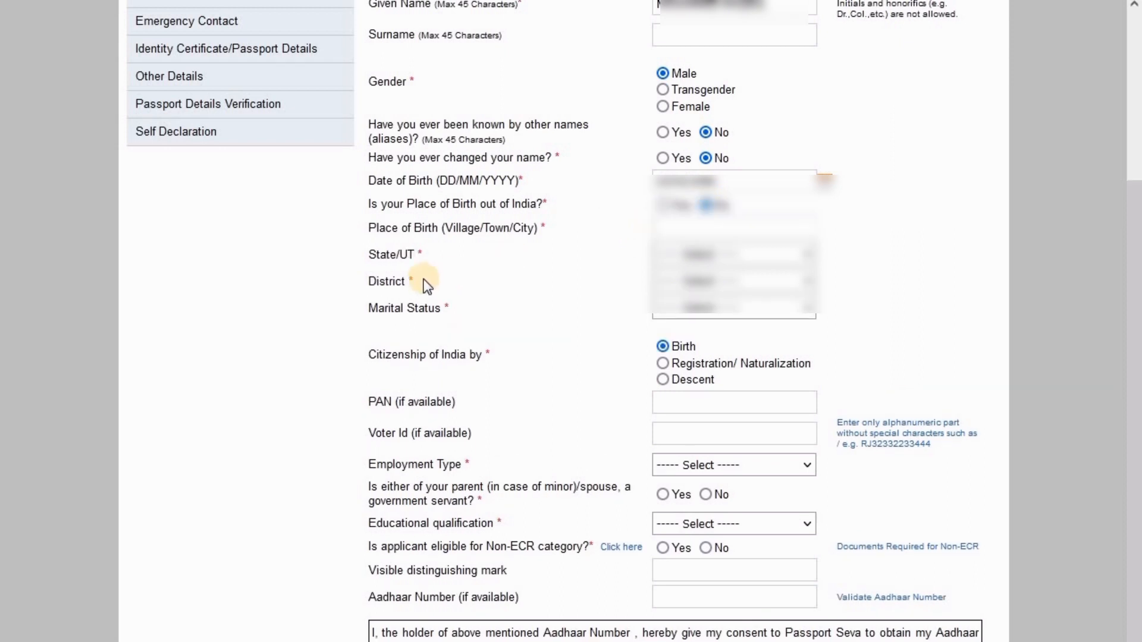
Set state Rajasthan, district Nagaur, marital status Single, and citizenship by birth
click(671, 254)
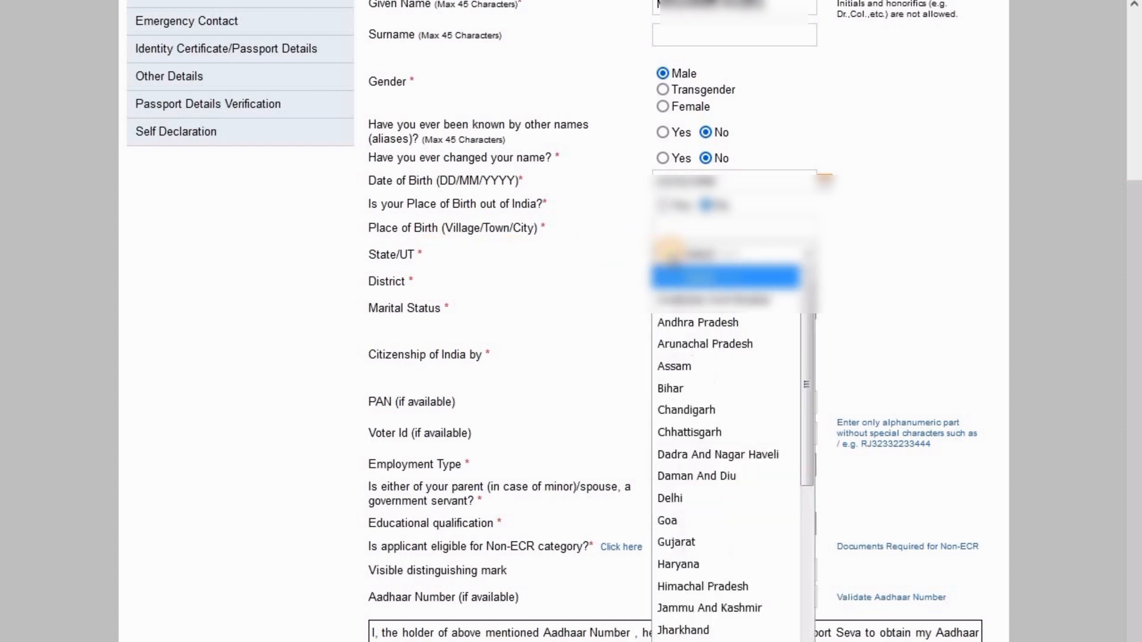
scroll(671, 255, down, 4)
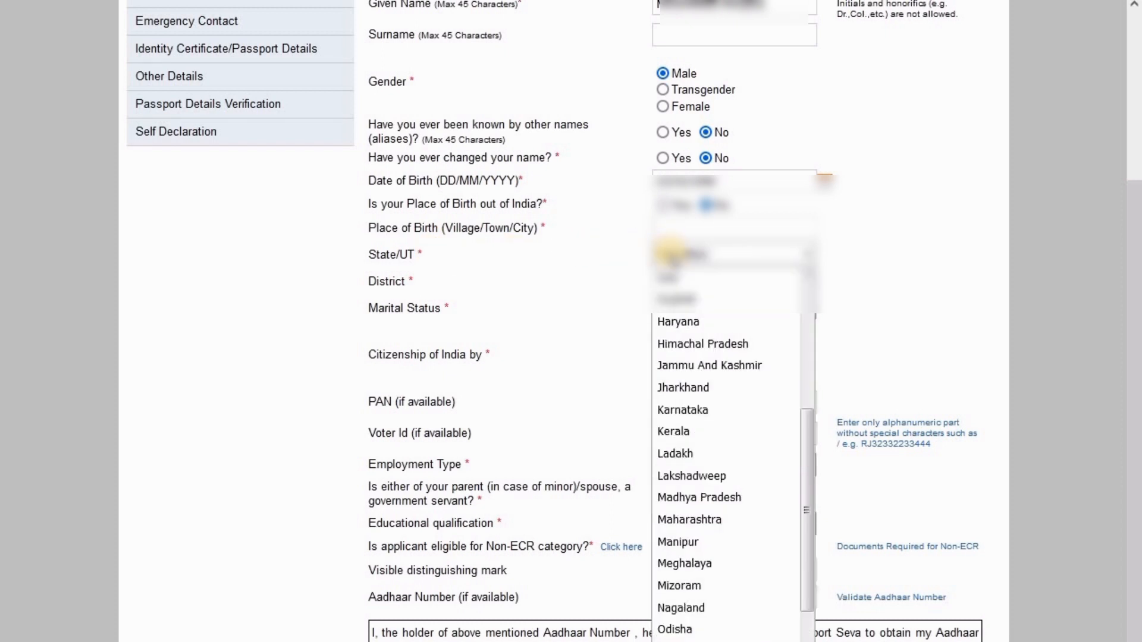
click(671, 254)
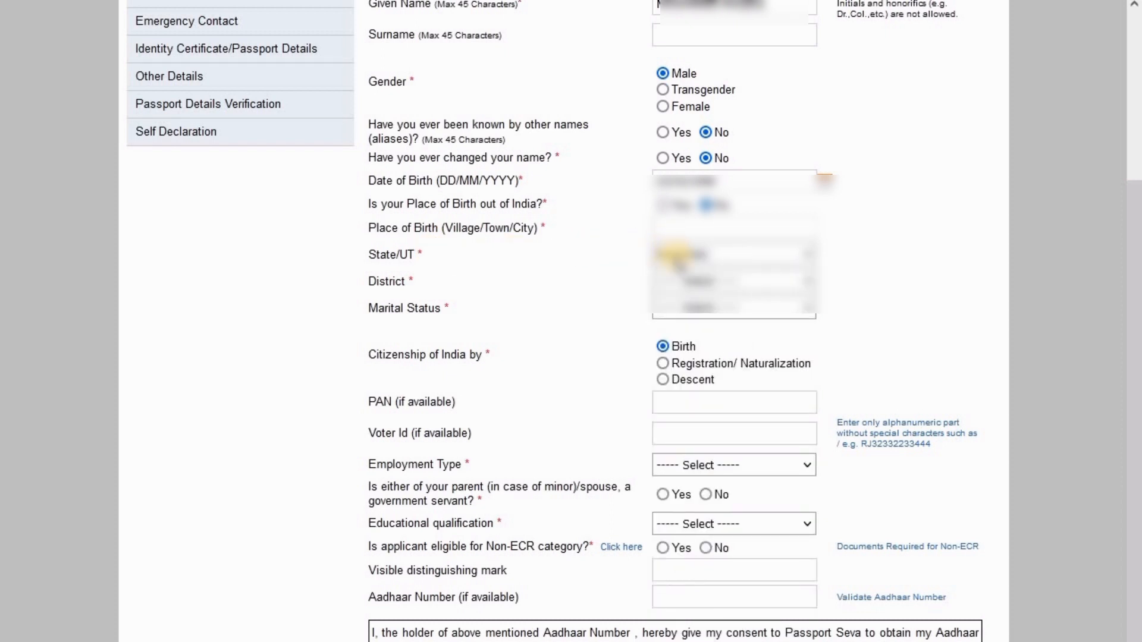
click(685, 280)
scroll(685, 277, down, 3)
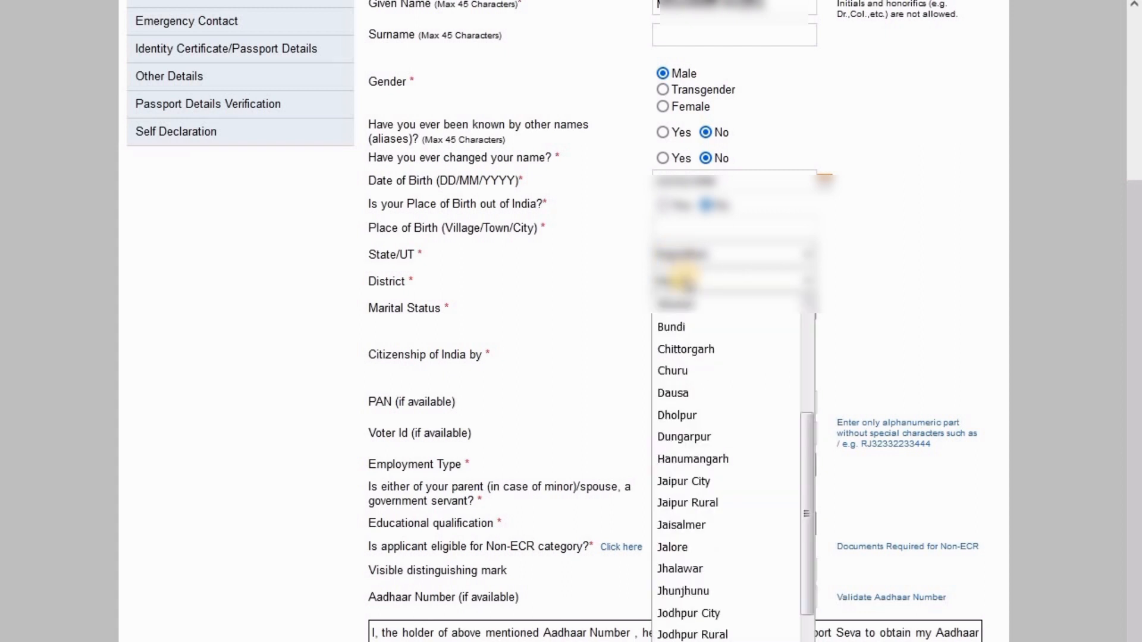
click(685, 277)
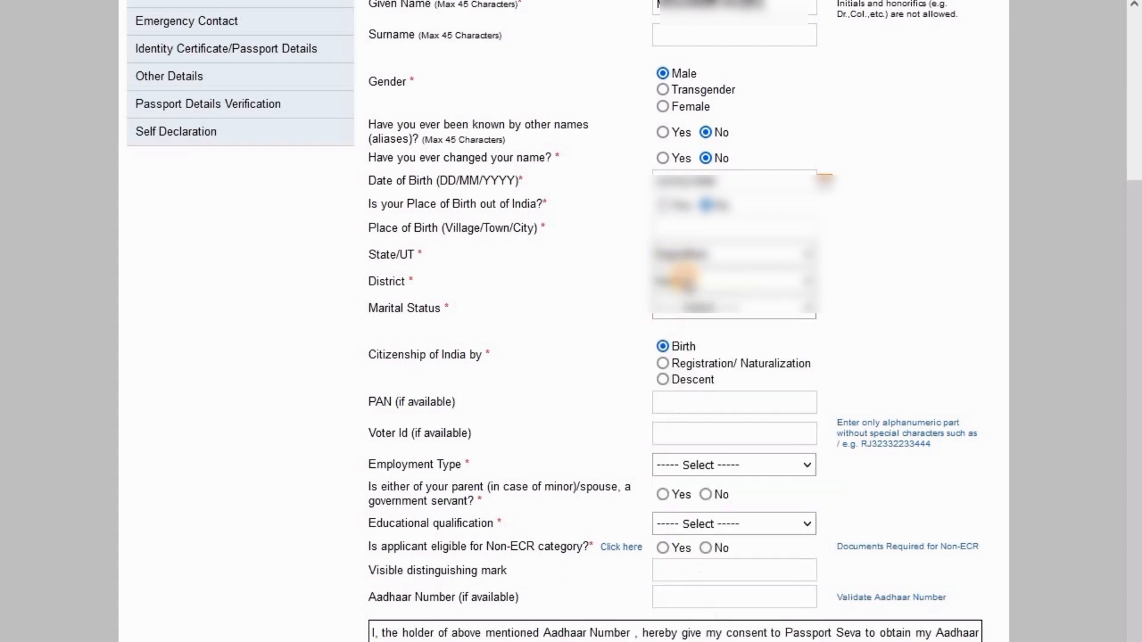
click(690, 309)
click(708, 397)
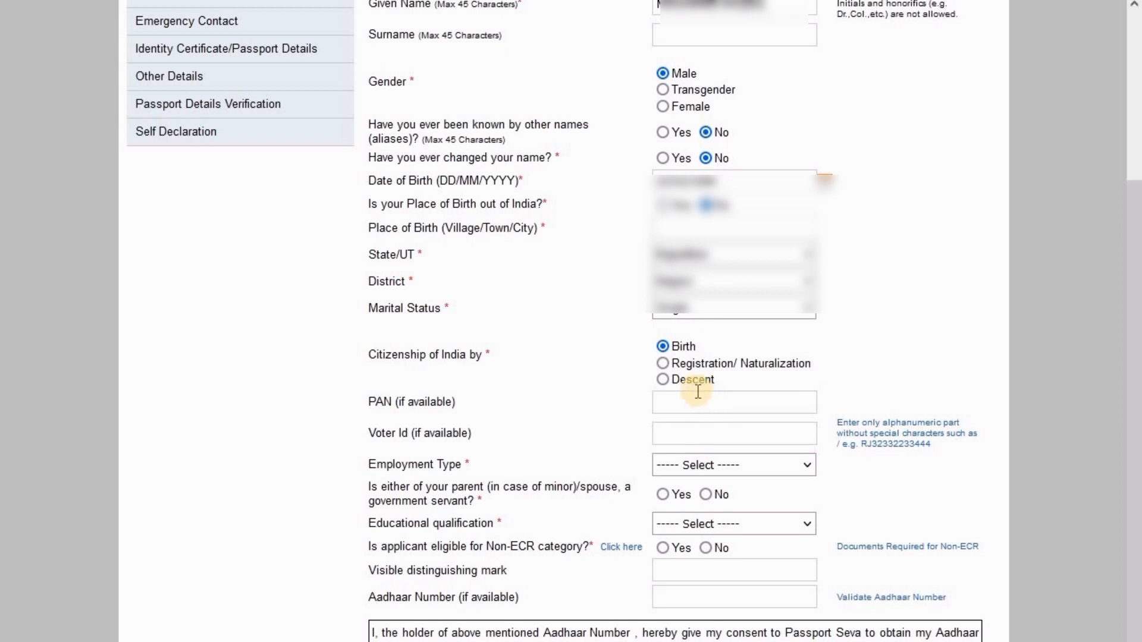
drag(376, 354, 494, 356)
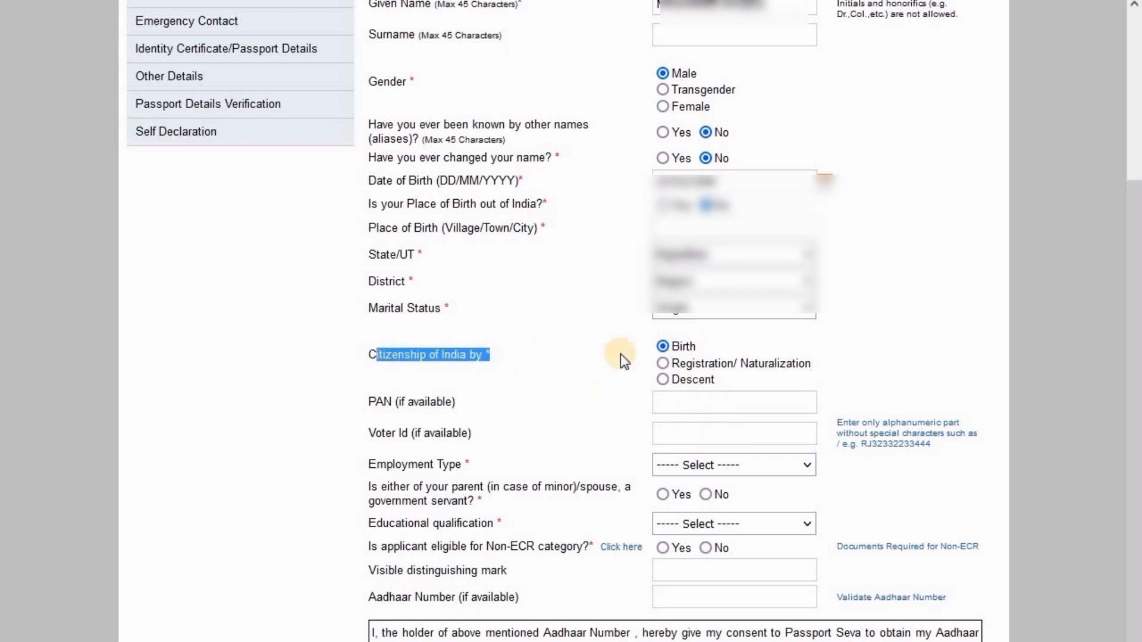
click(676, 347)
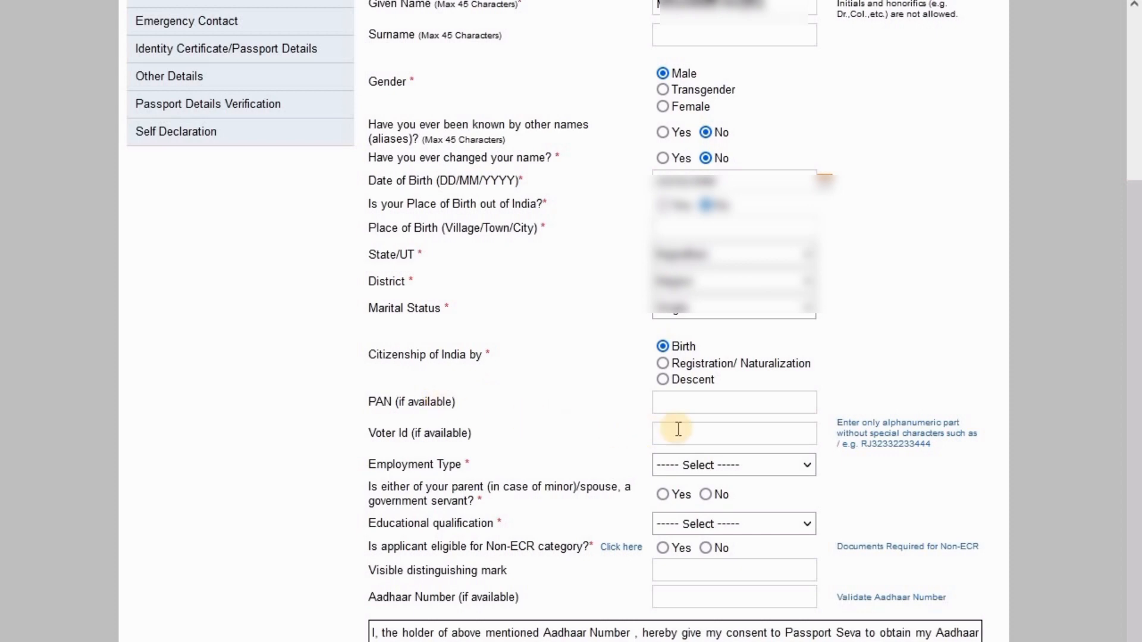
Set employment Private, government-servant parent No, qualification Graduate And Above; view Non-ECR help
scroll(676, 435, down, 3)
click(718, 283)
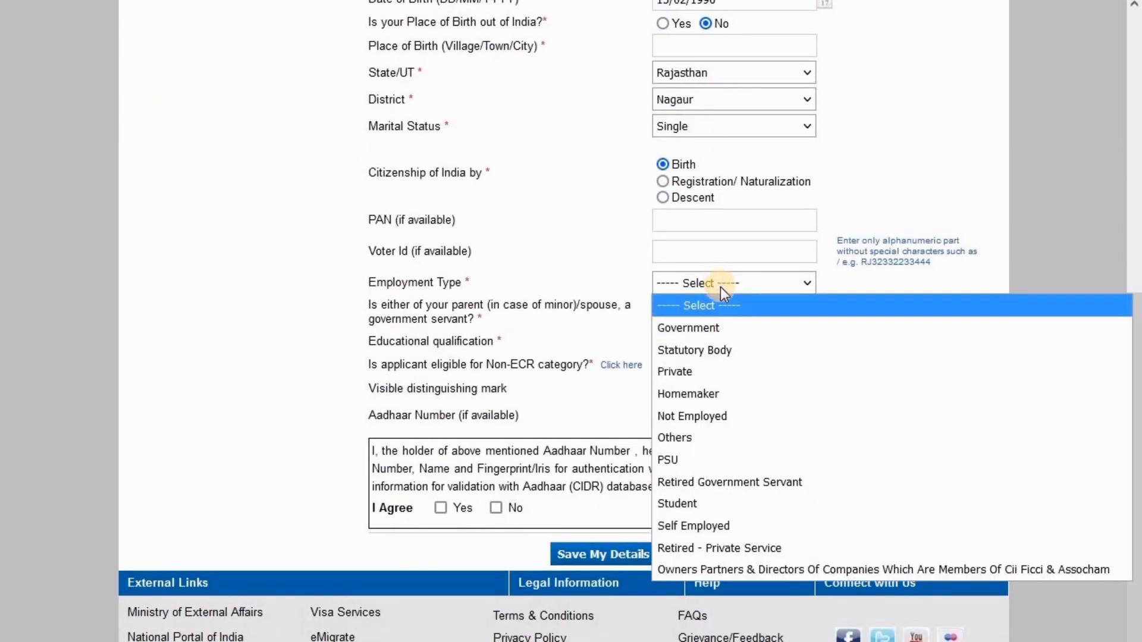
click(724, 370)
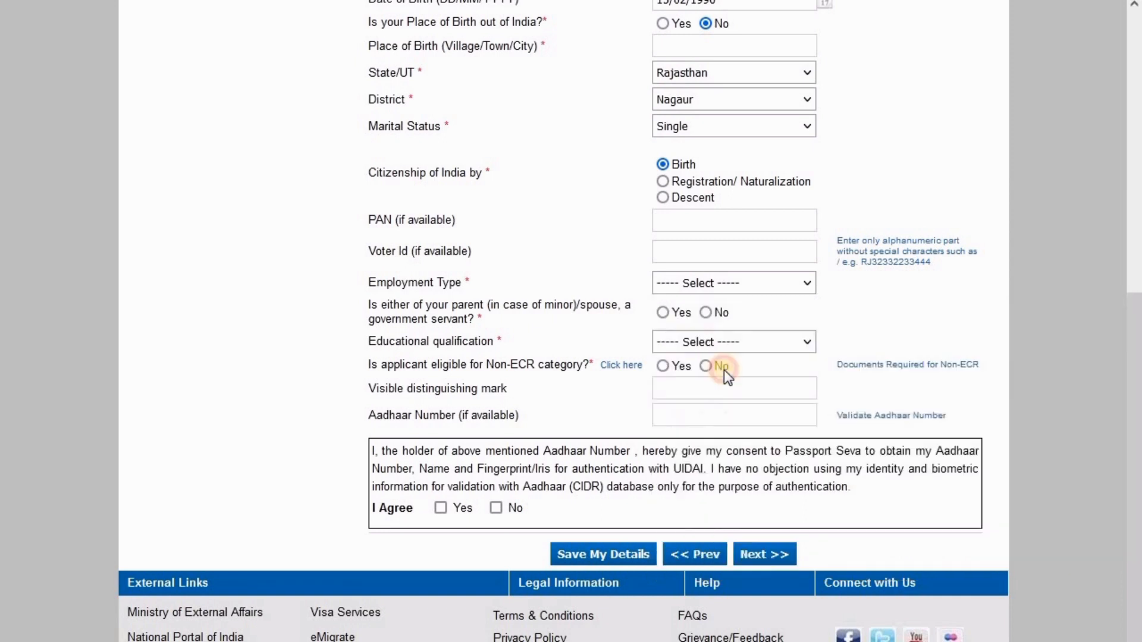
drag(376, 306, 491, 321)
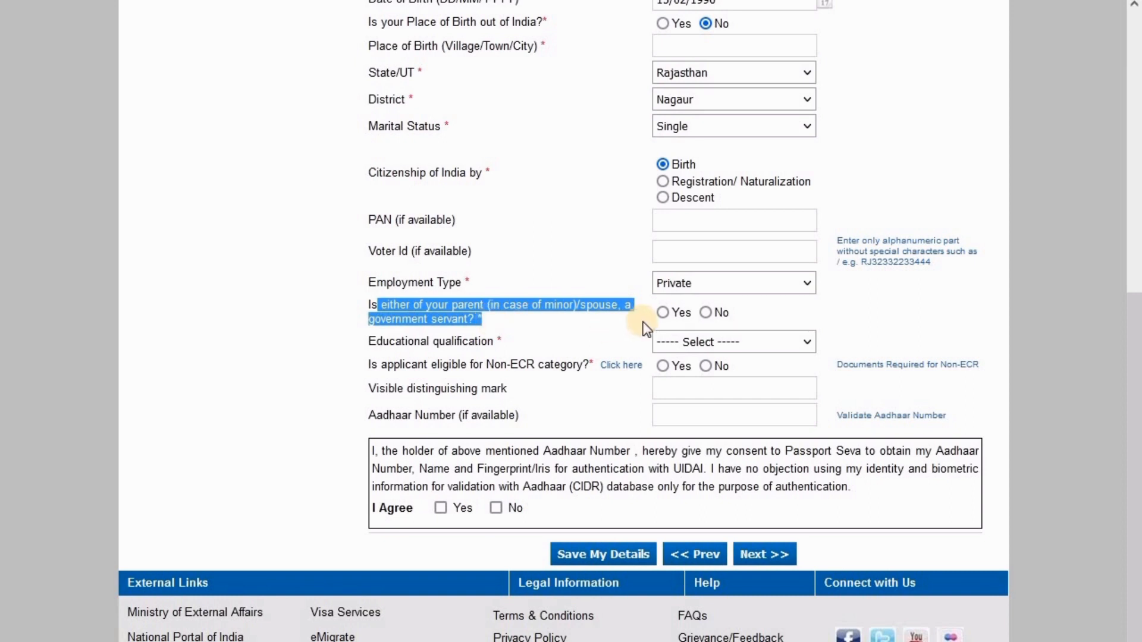
click(712, 313)
click(716, 341)
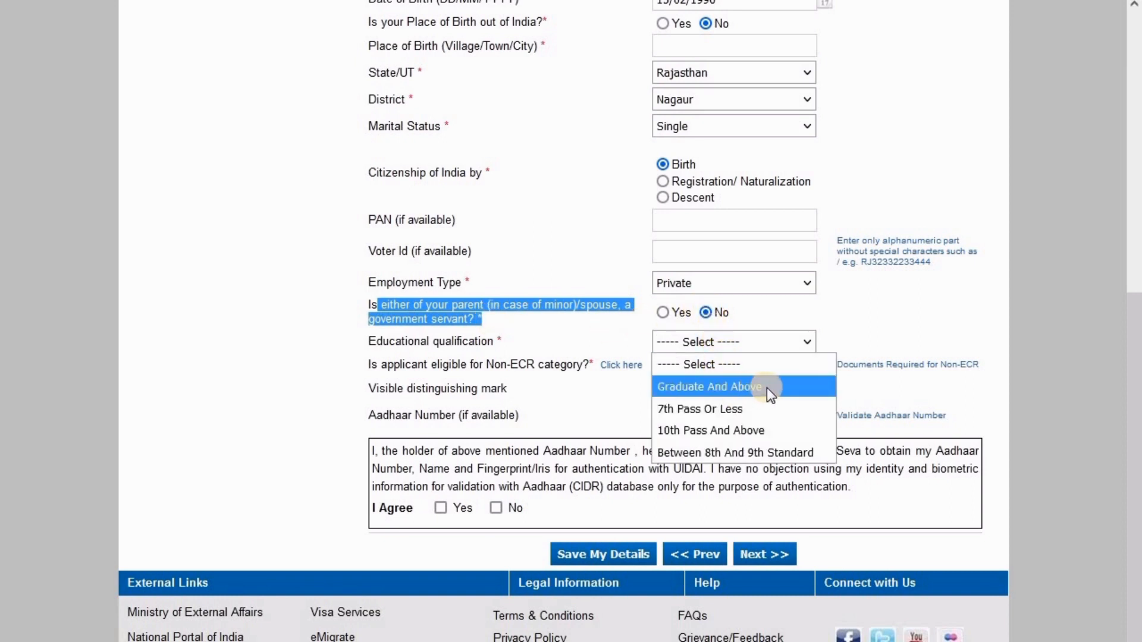
click(766, 388)
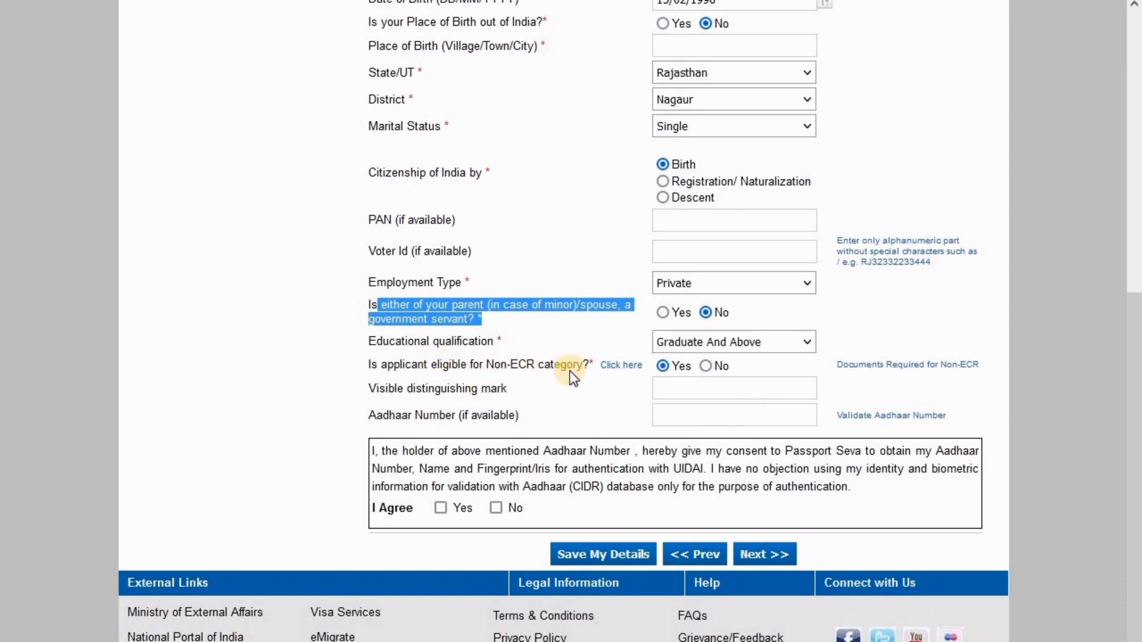
click(662, 347)
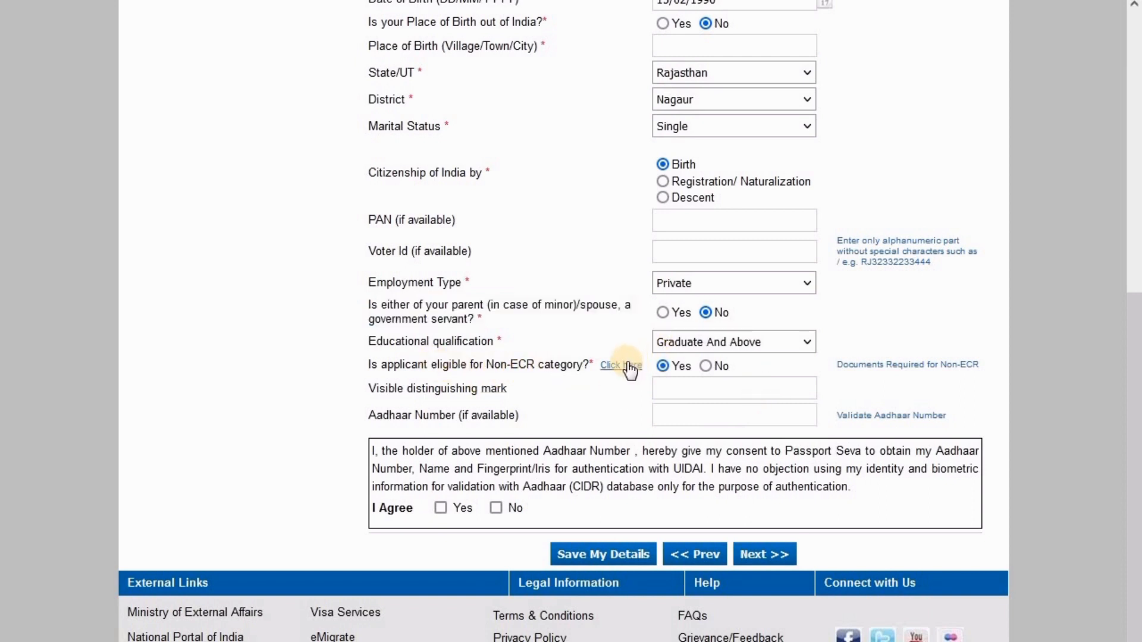
drag(354, 364, 614, 366)
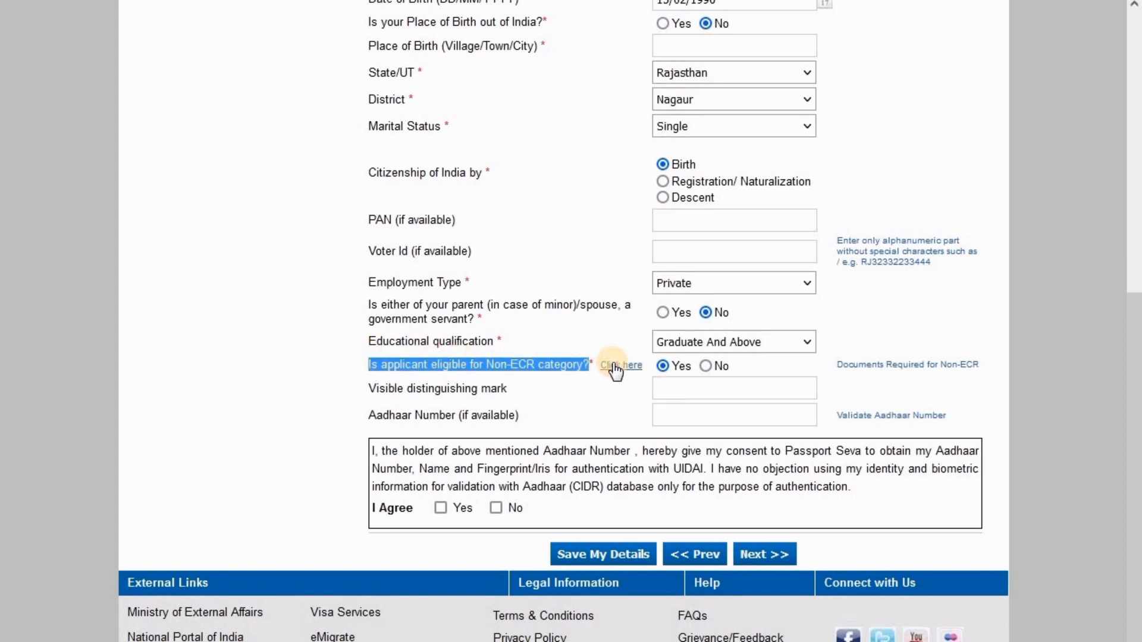
click(619, 365)
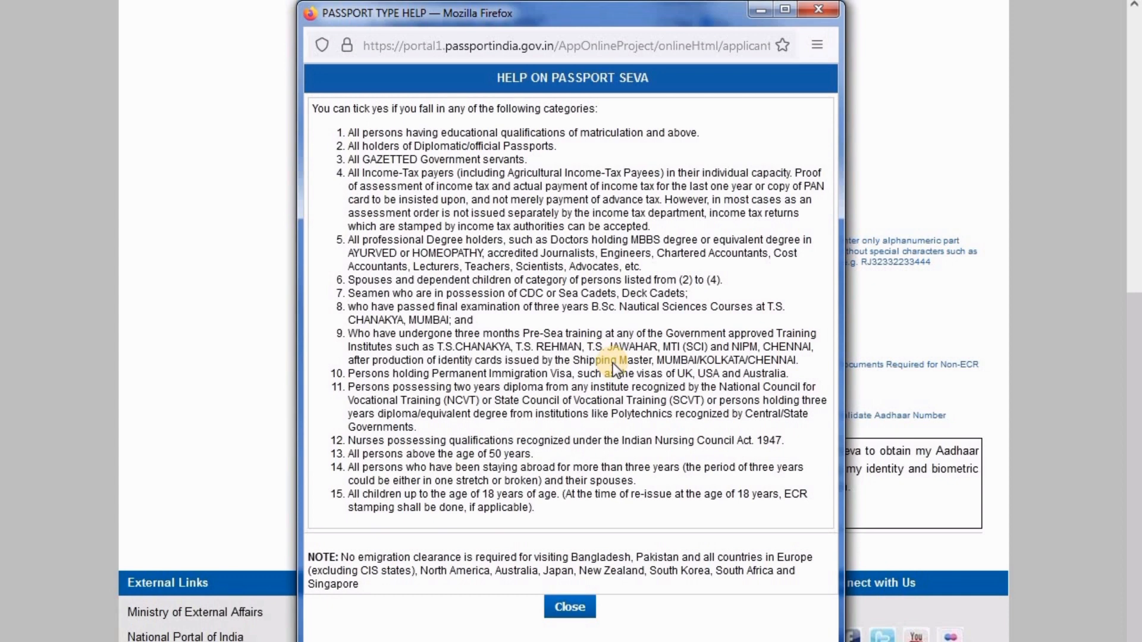
Close the Non-ECR help, enter the Aadhaar number, agree to consent, and save the details
click(577, 608)
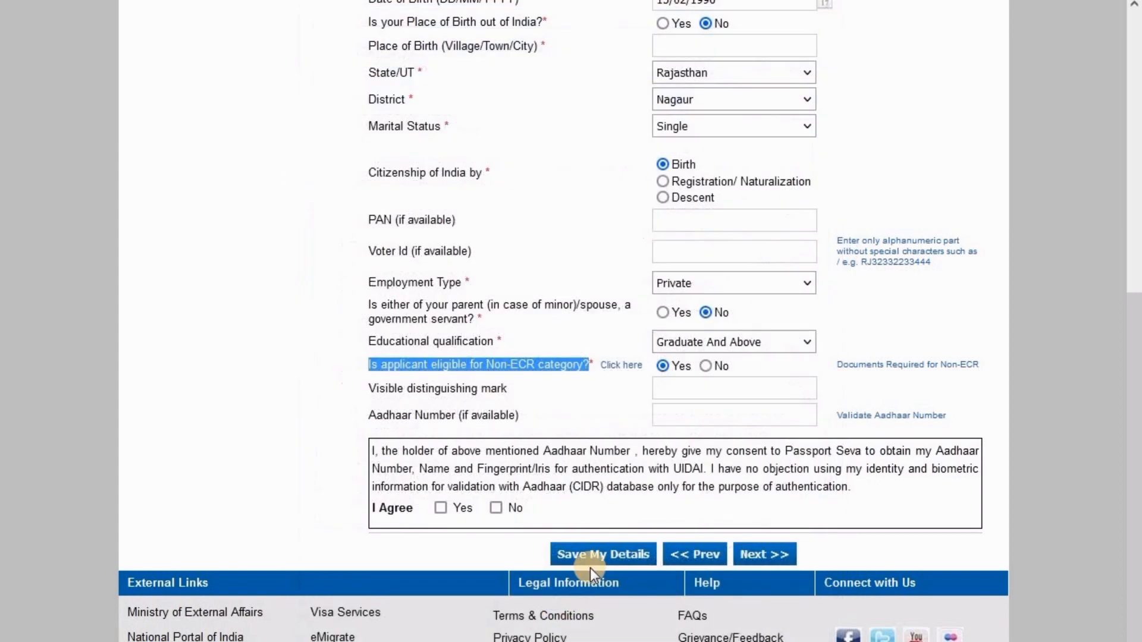
click(633, 400)
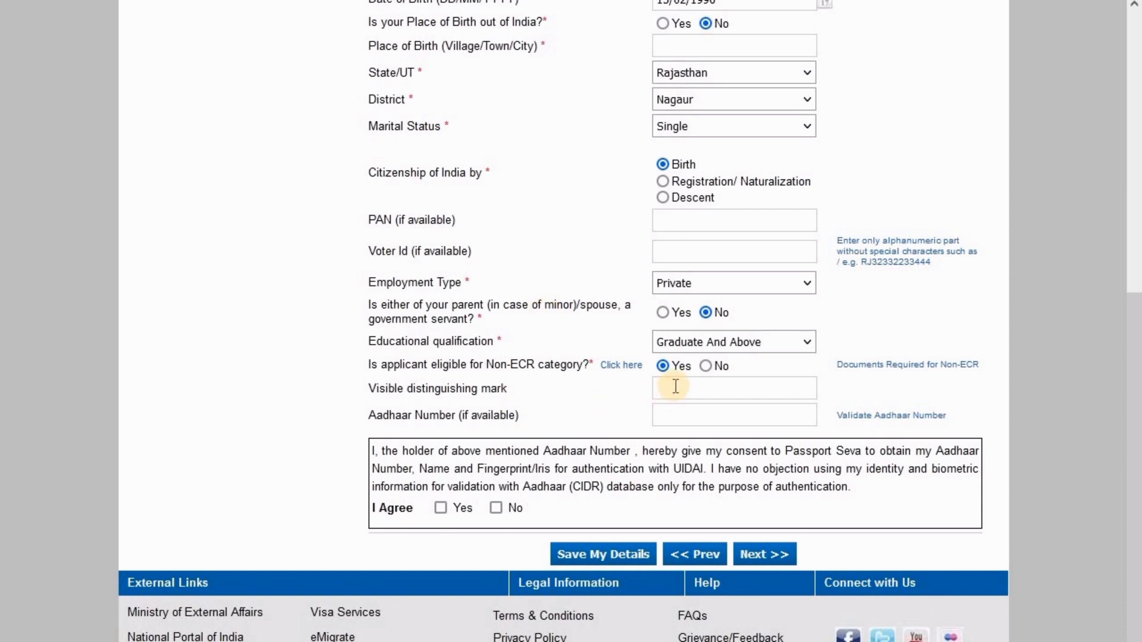
click(673, 416)
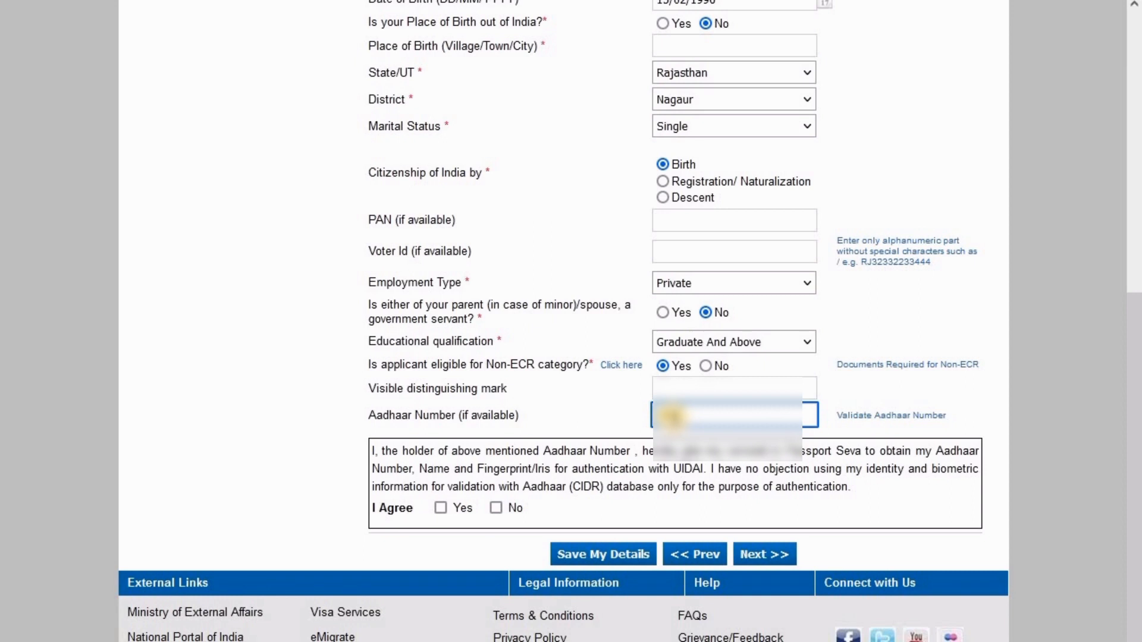
text(????)
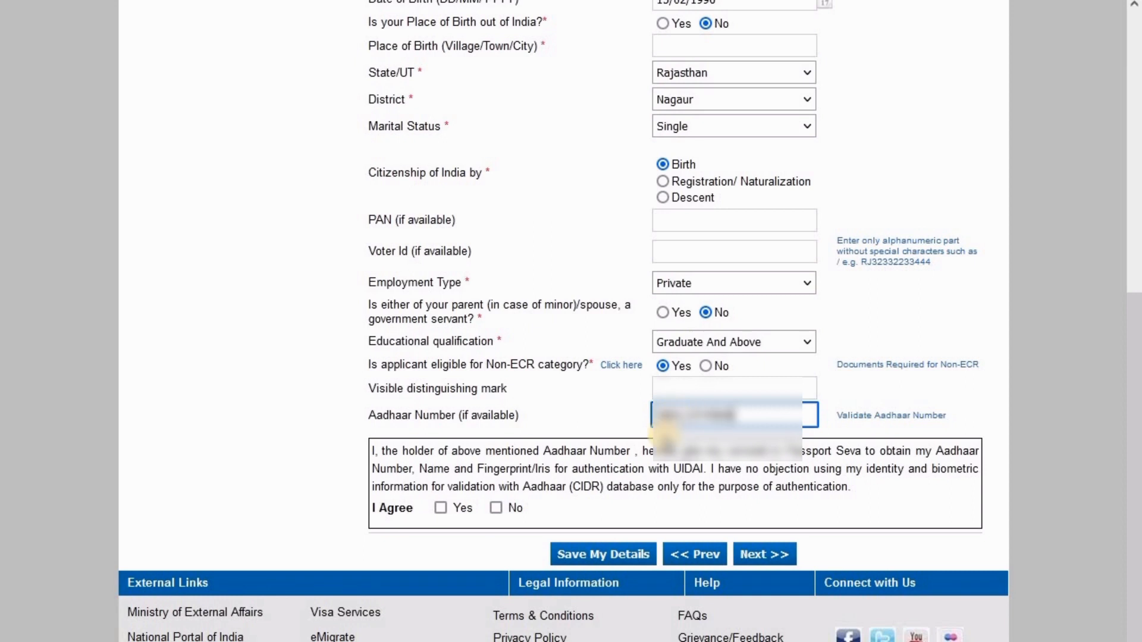
click(442, 508)
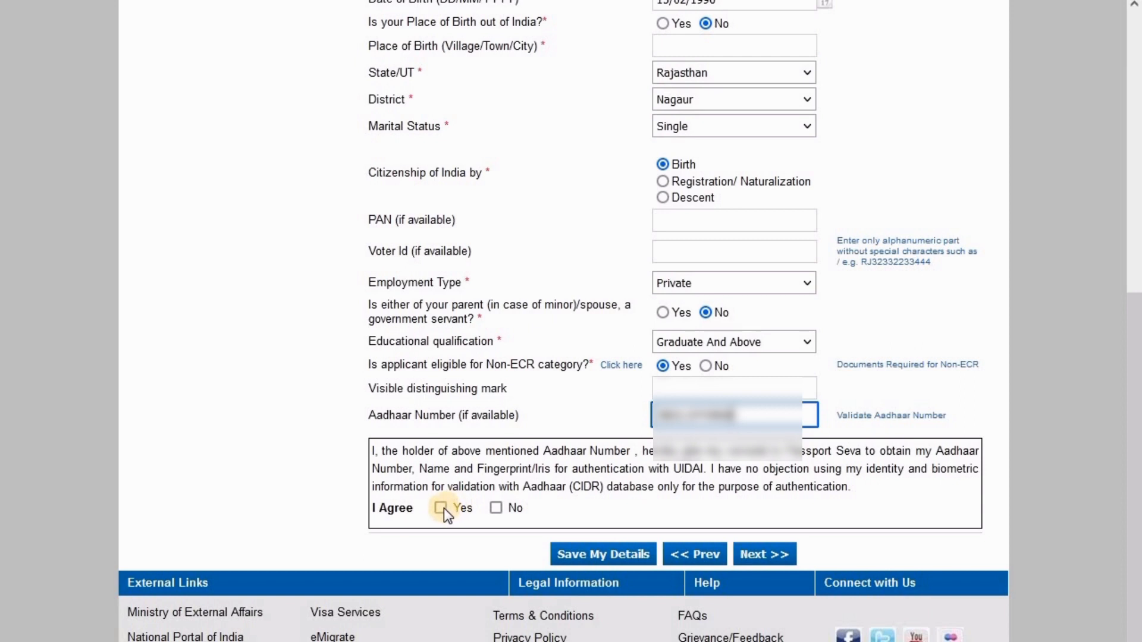
click(607, 552)
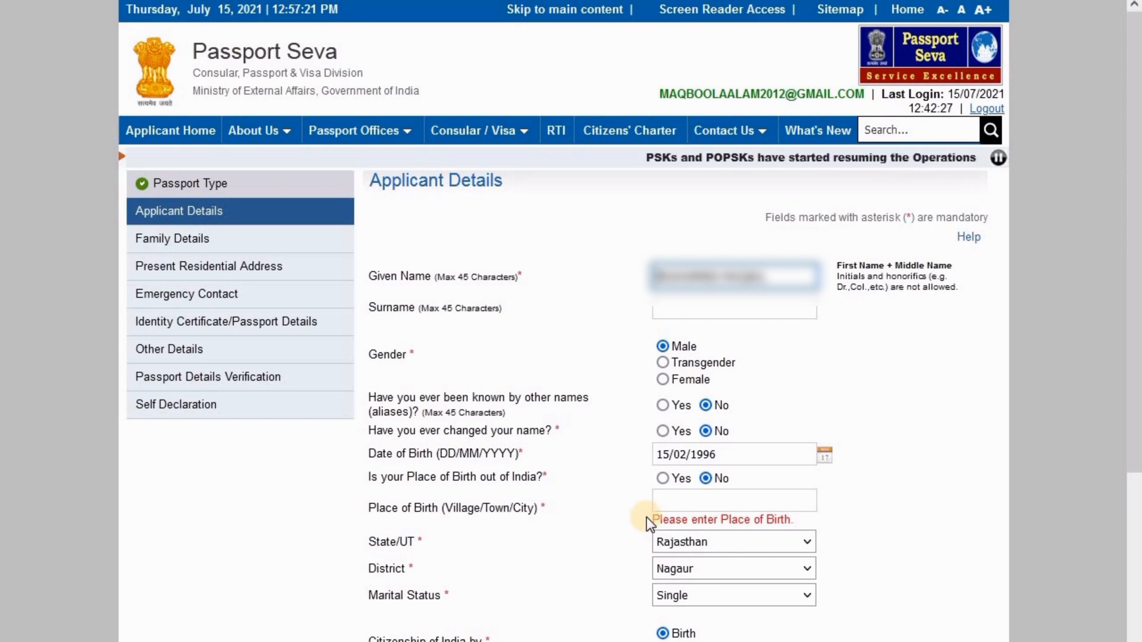
Enter MAKRANA as the Place of Birth
click(675, 502)
text(MAK)
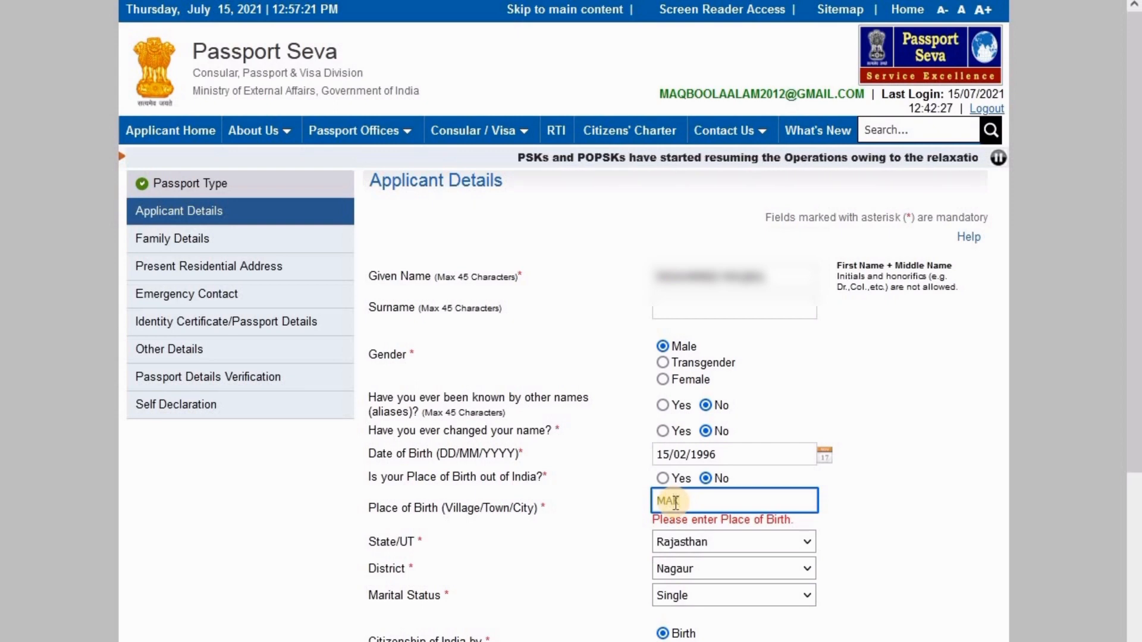
text(RANA)
click(595, 496)
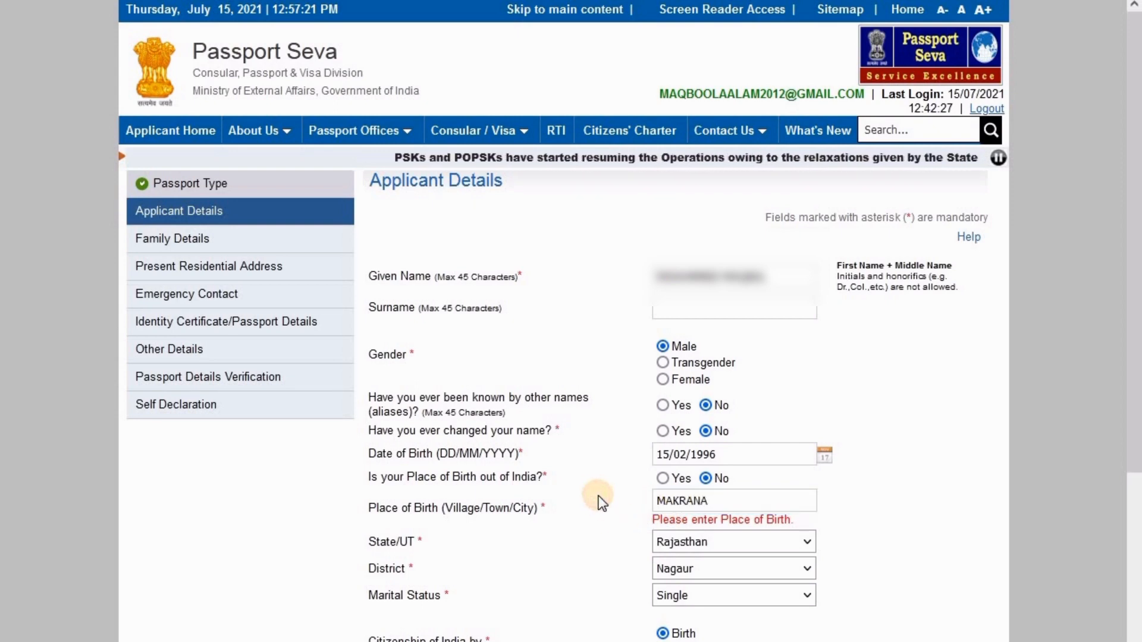
scroll(600, 502, down, 4)
scroll(601, 503, down, 2)
scroll(601, 502, down, 2)
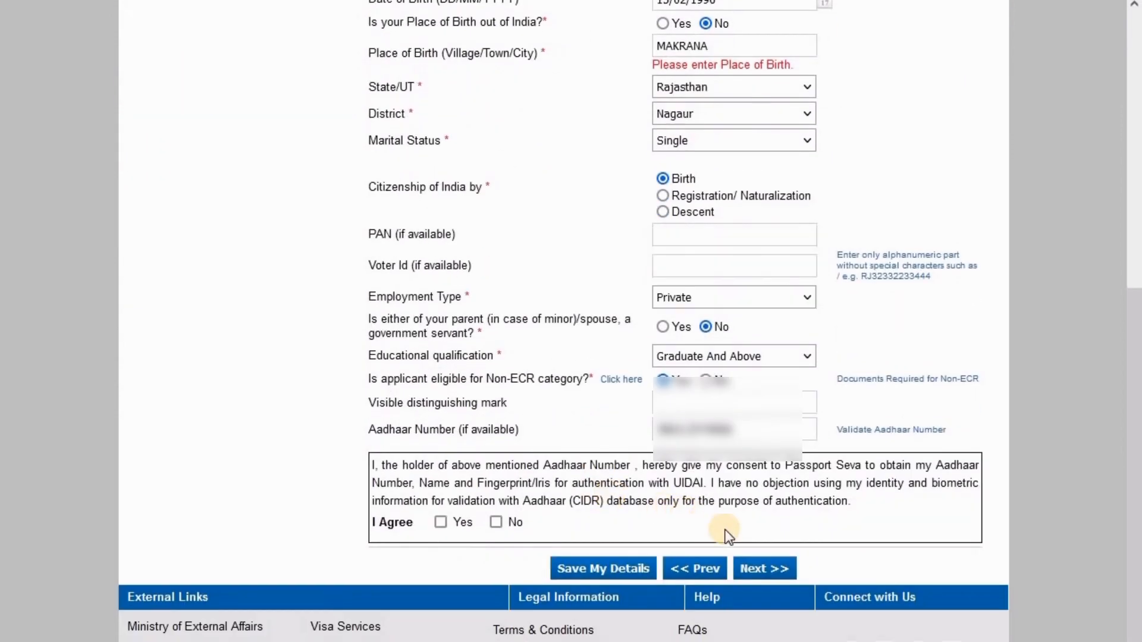
Dismiss the Aadhaar alert, agree to Aadhaar consent, and continue to Family Details
click(765, 568)
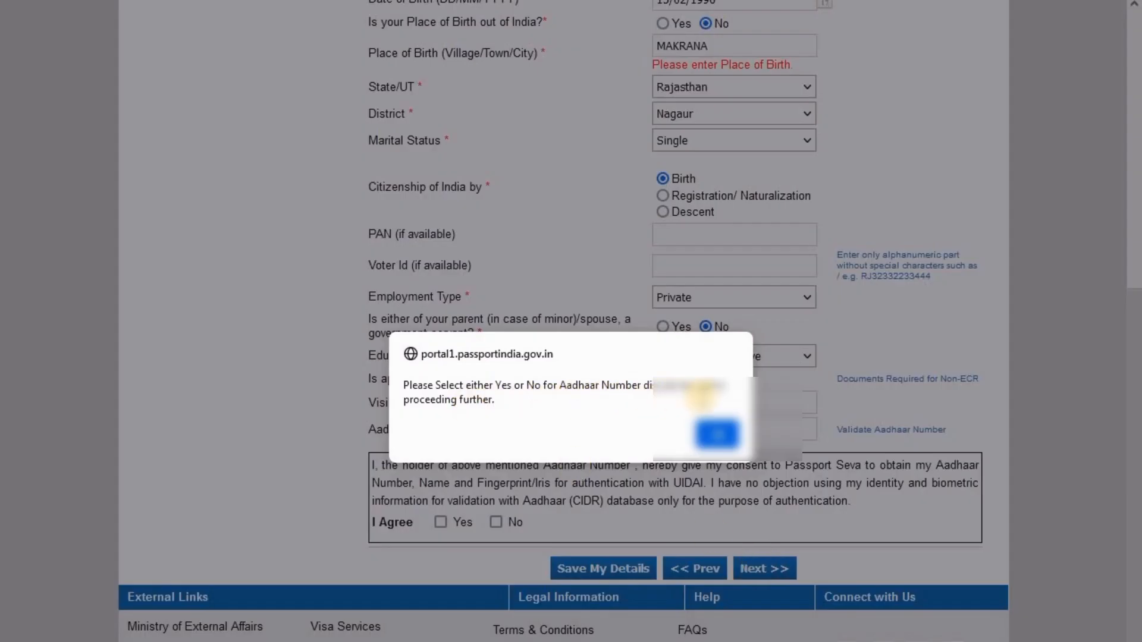
click(708, 433)
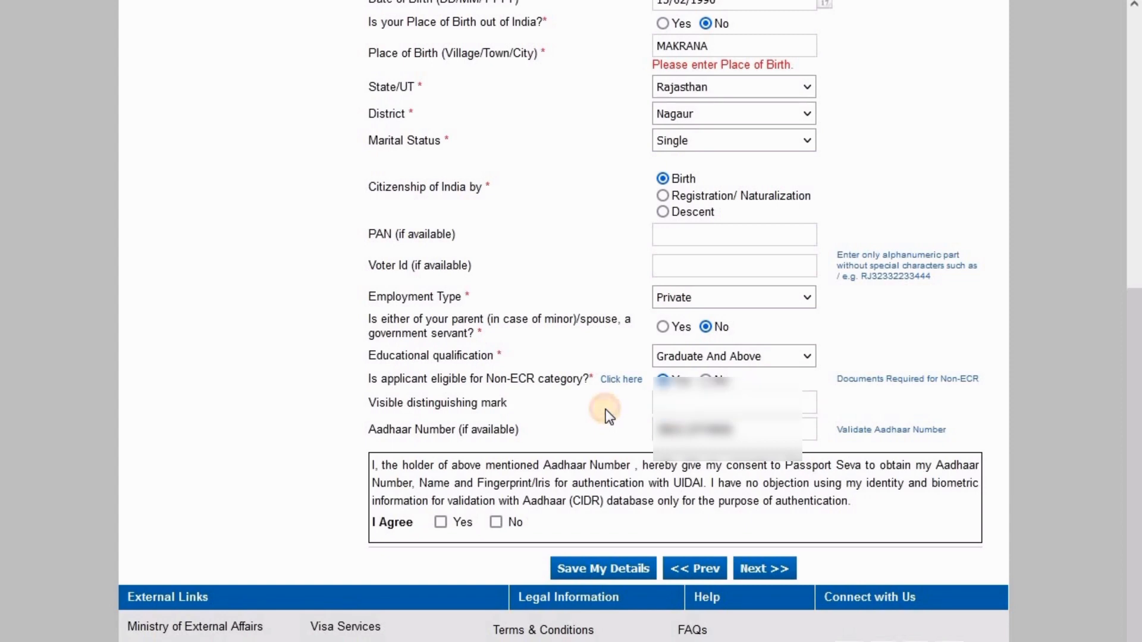
click(440, 522)
click(764, 569)
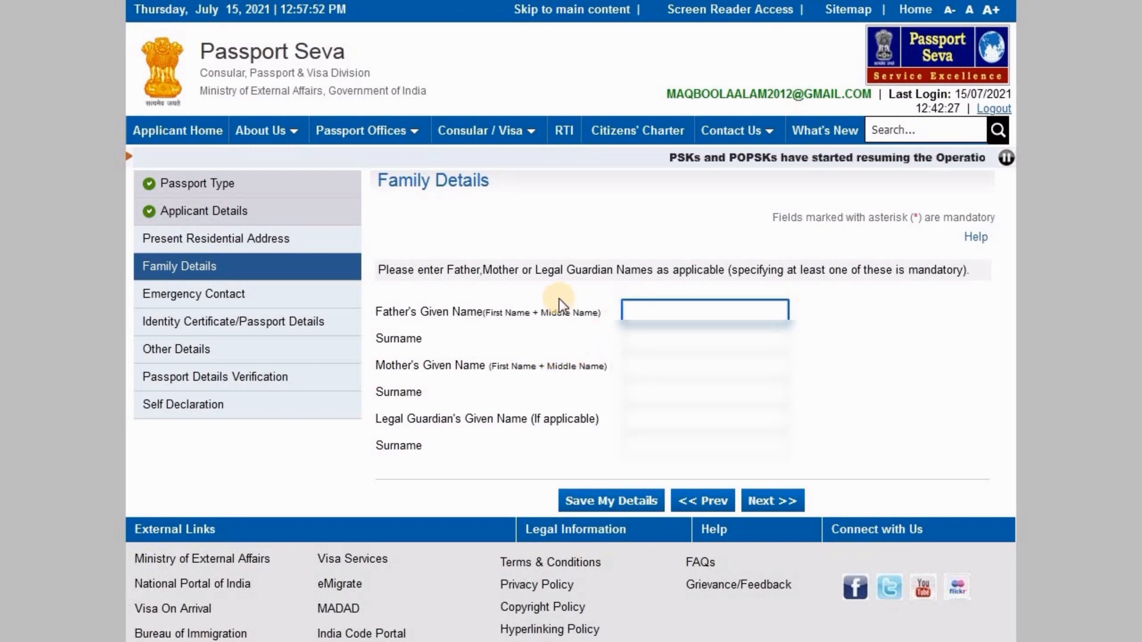
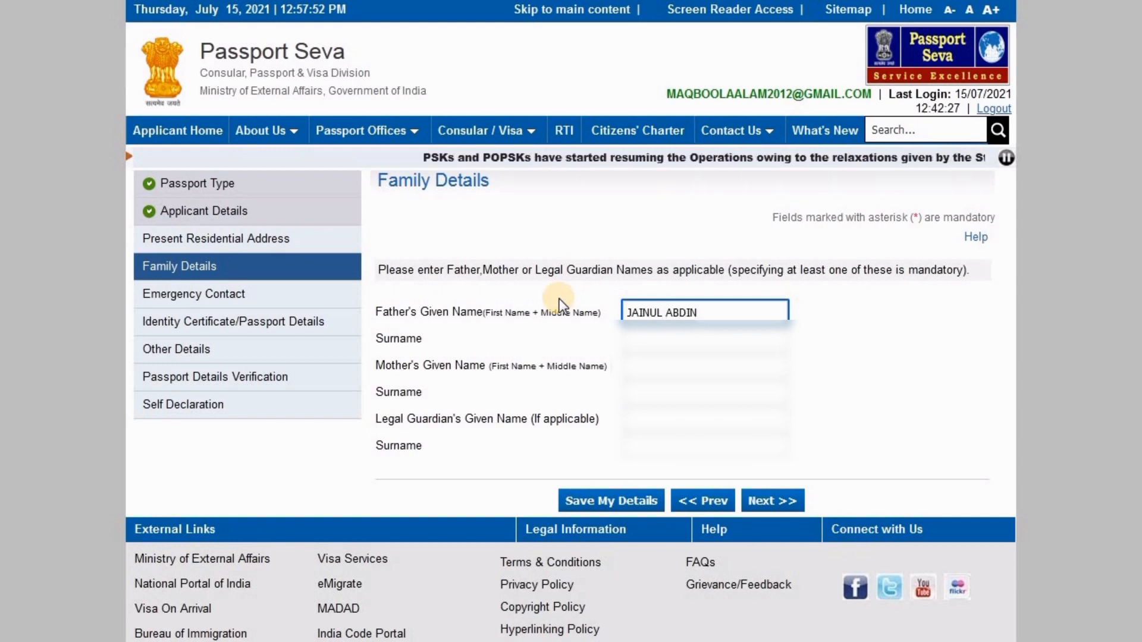
Enter the father's and mother's given names, save them, and continue to Present Residential Address
key(Tab)
key(Tab)
text(??????)
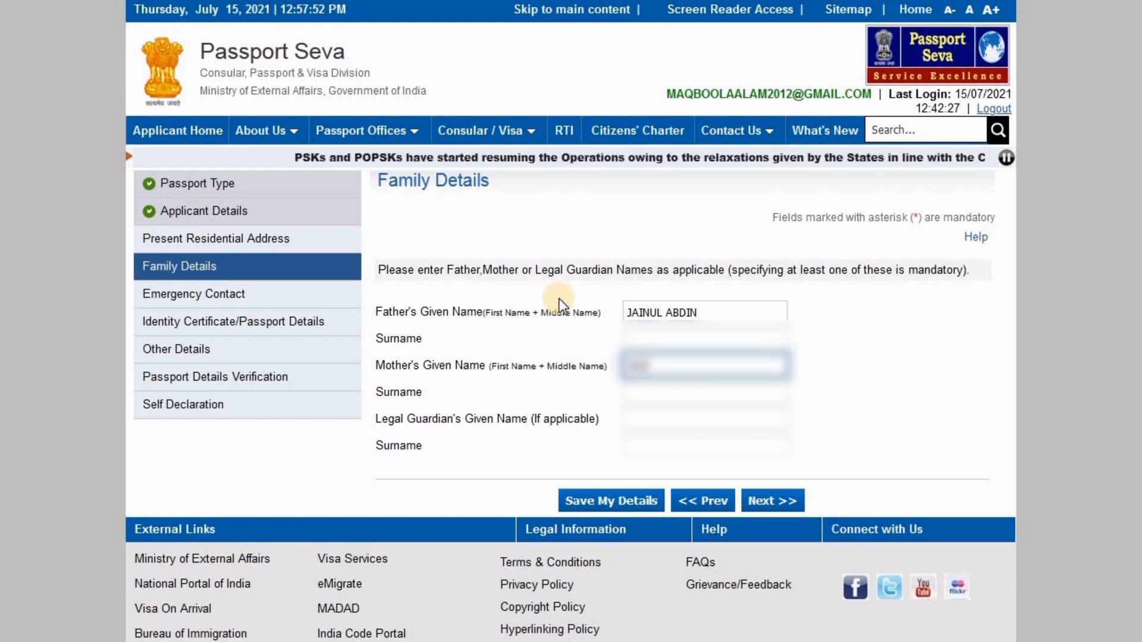
text(?????)
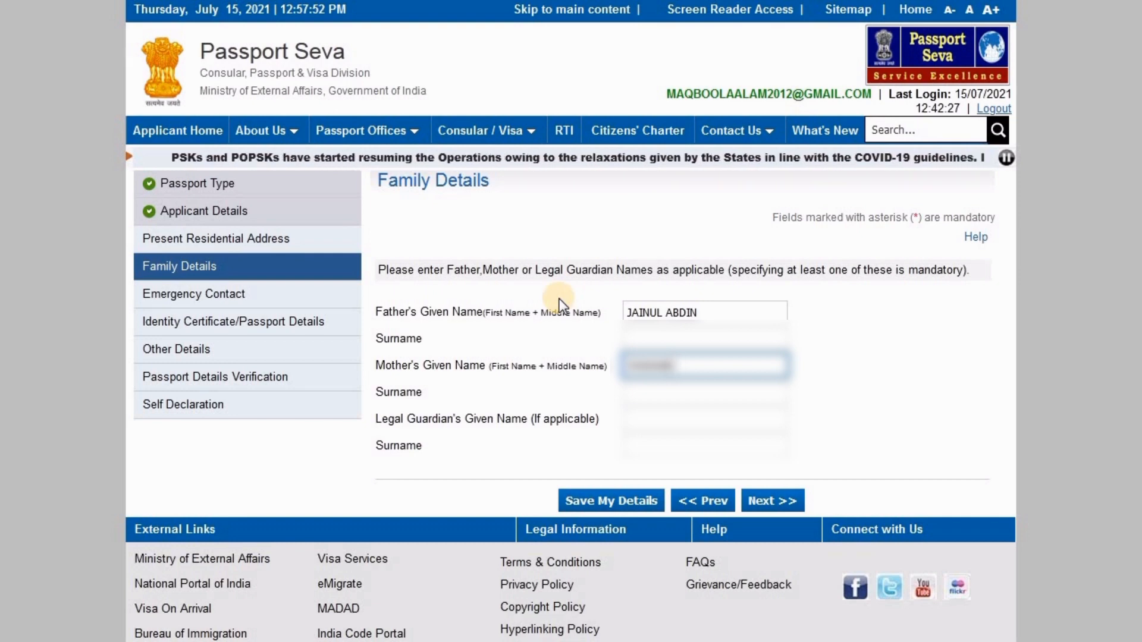
text(??)
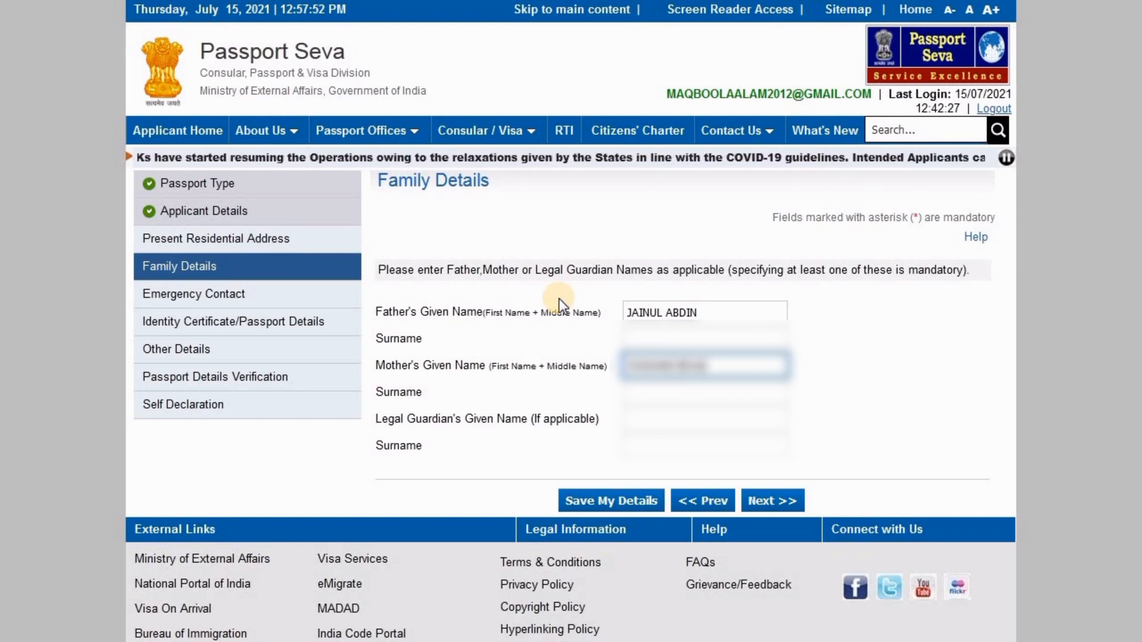
click(831, 369)
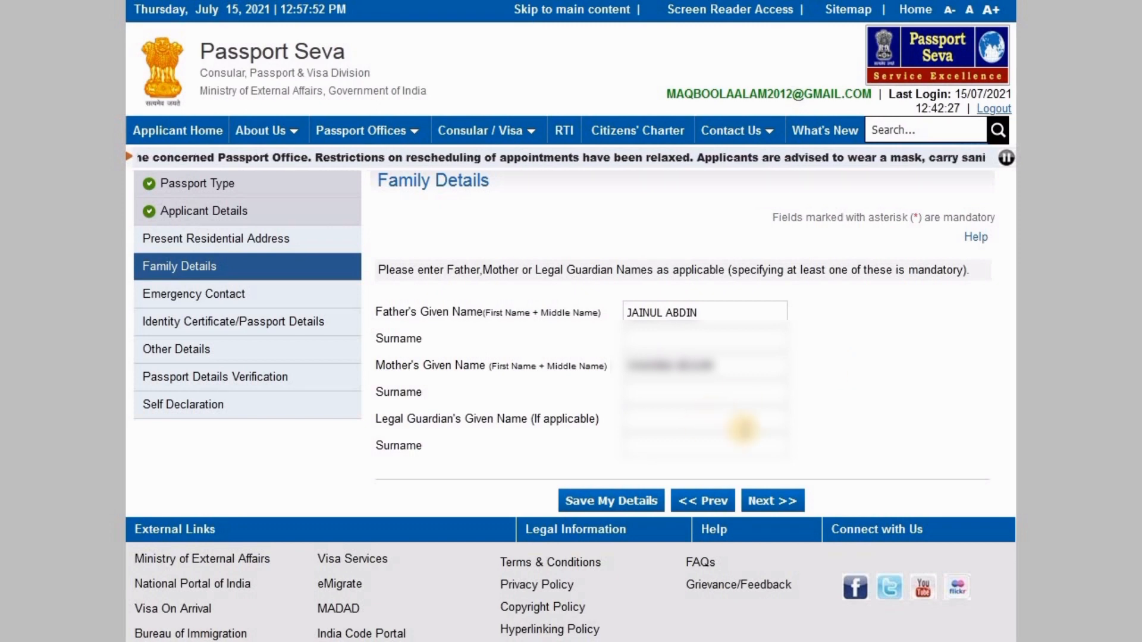
click(621, 502)
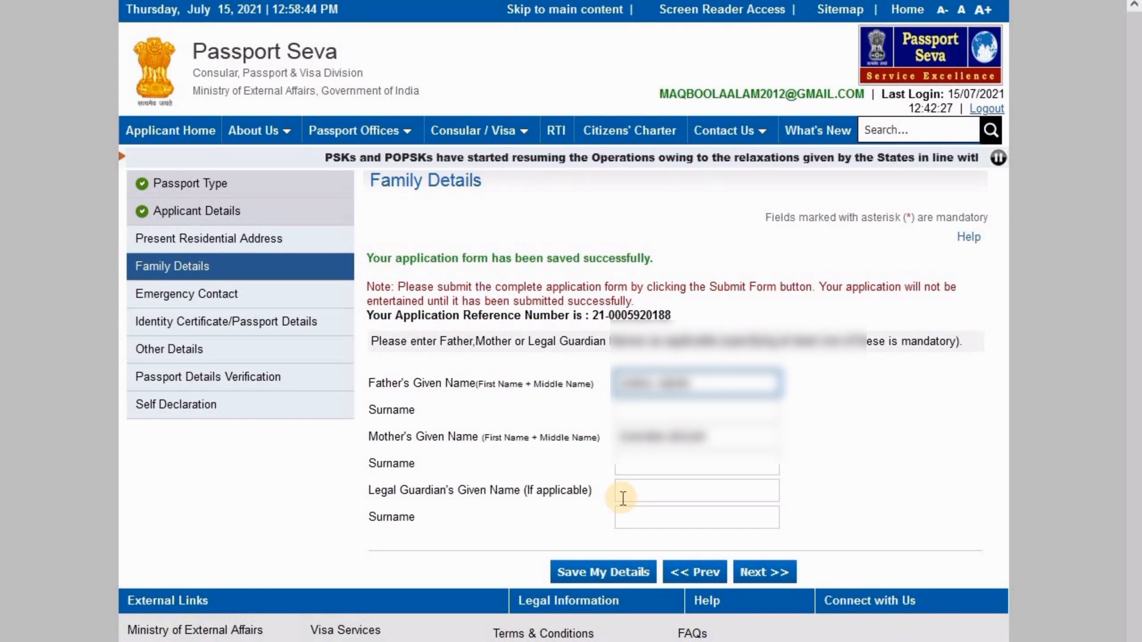
click(768, 575)
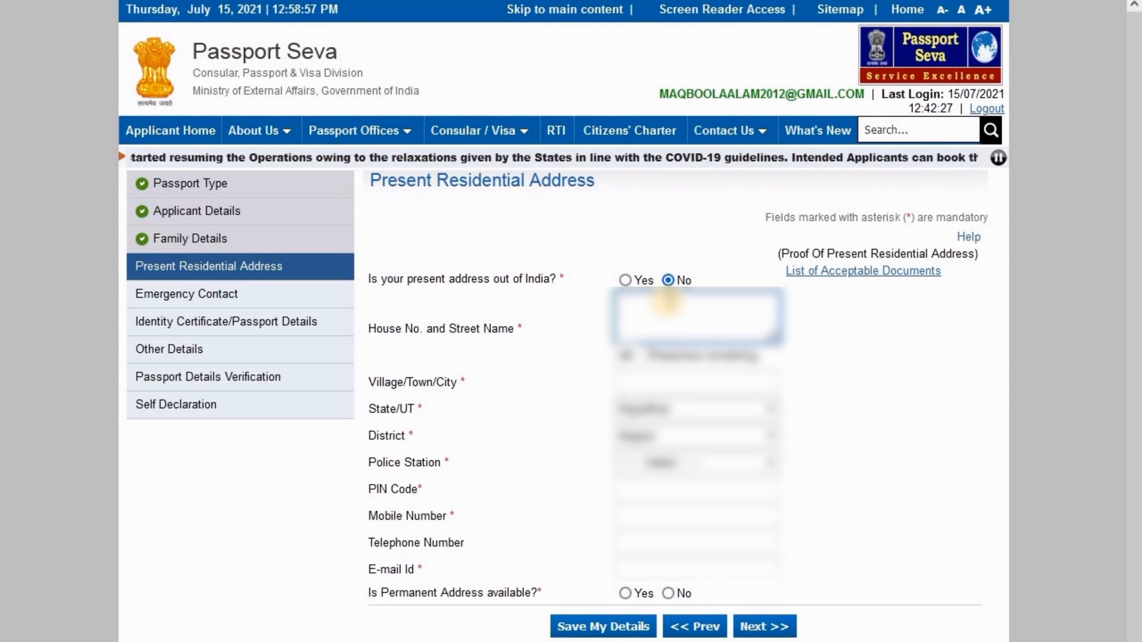
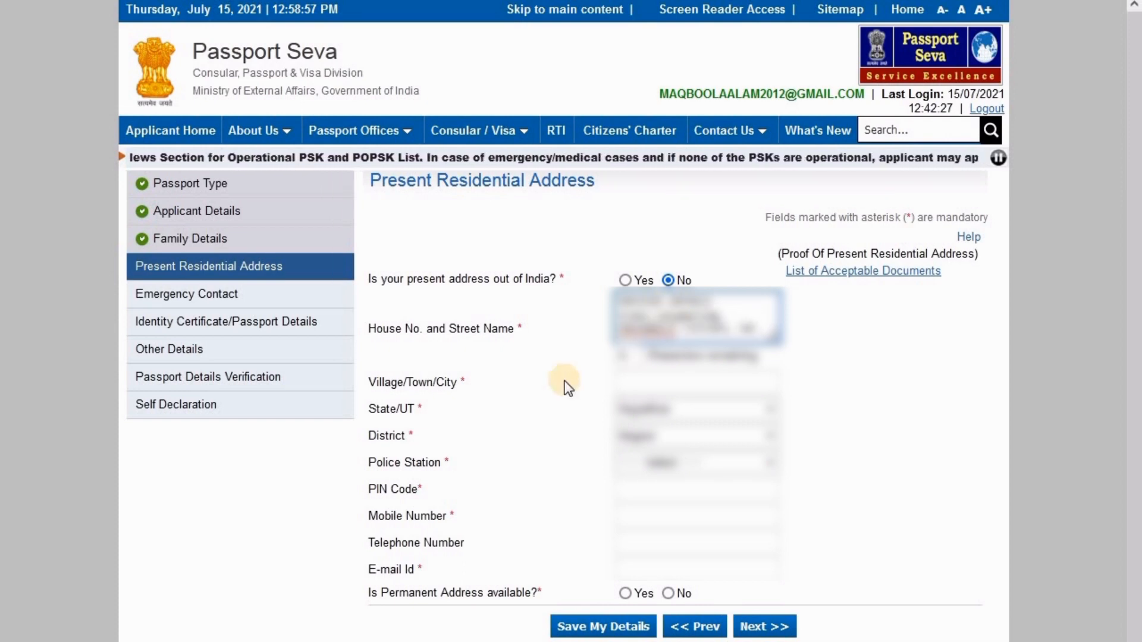
Fill in the street address and town, and choose the local police station
click(634, 357)
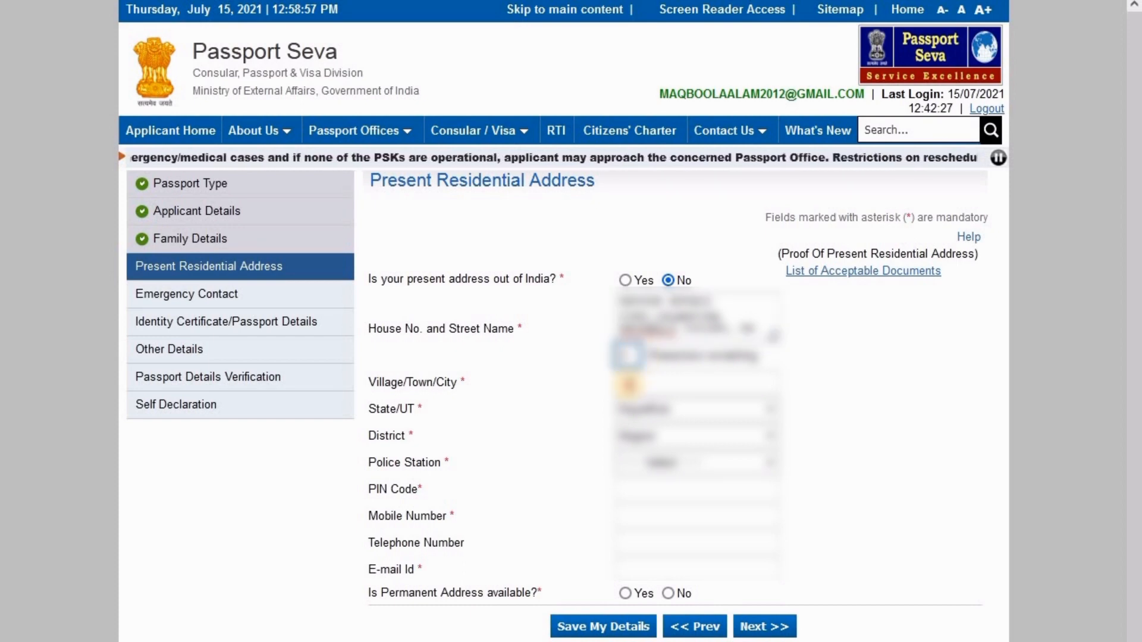
click(628, 385)
text(MA)
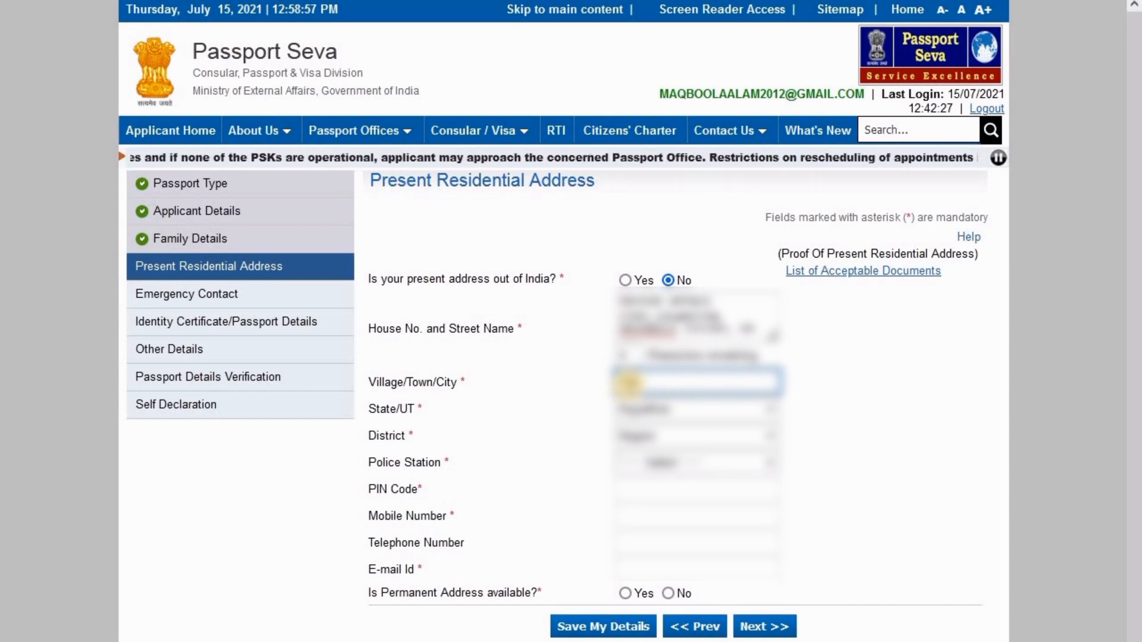
text(KRANA)
click(650, 458)
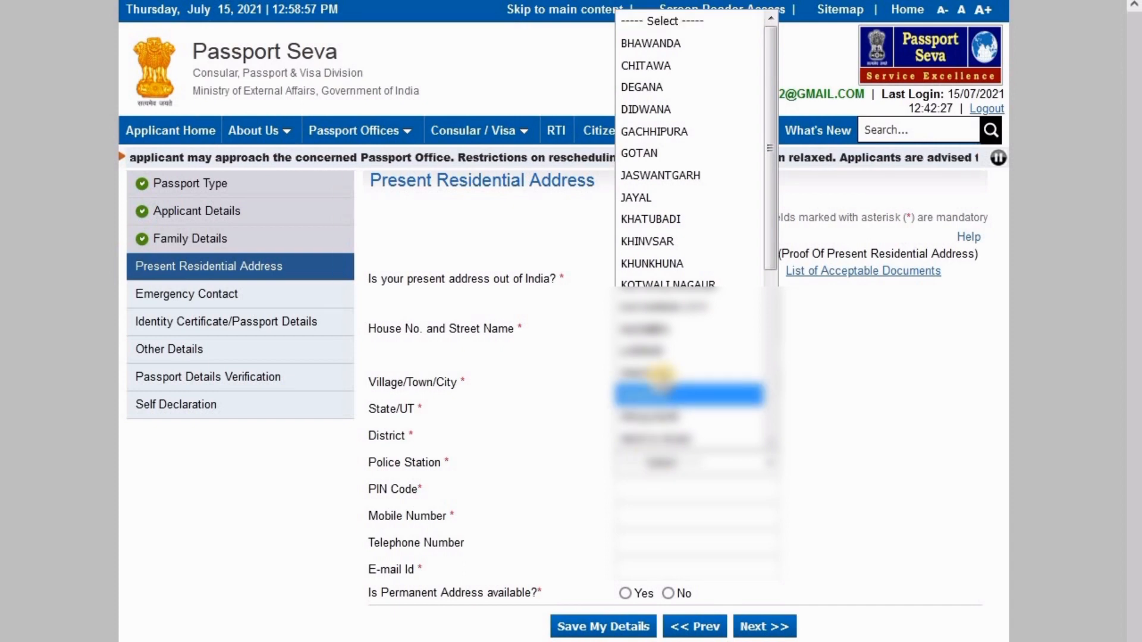
click(660, 373)
Enter the address PIN code, the applicant's mobile number and e-mail address
click(631, 489)
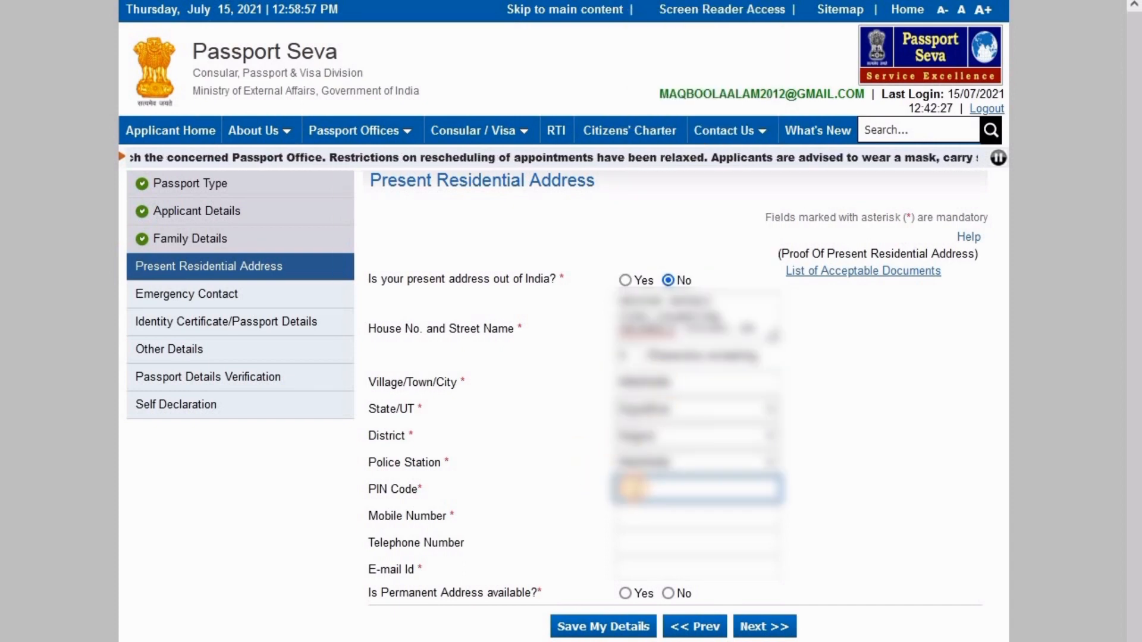
text(341505)
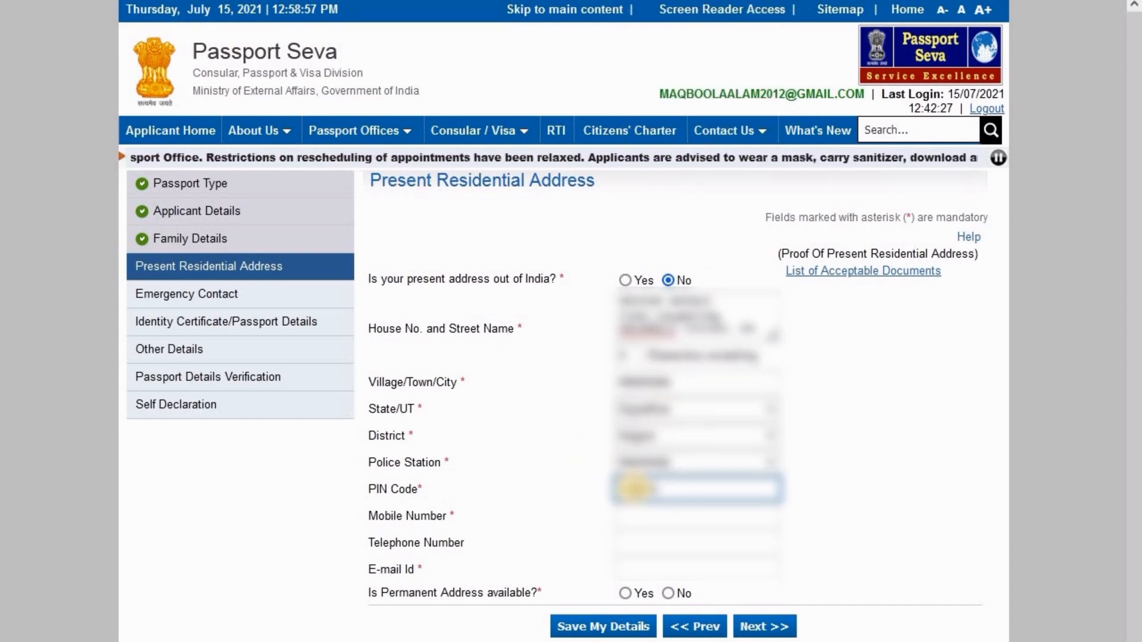
click(643, 518)
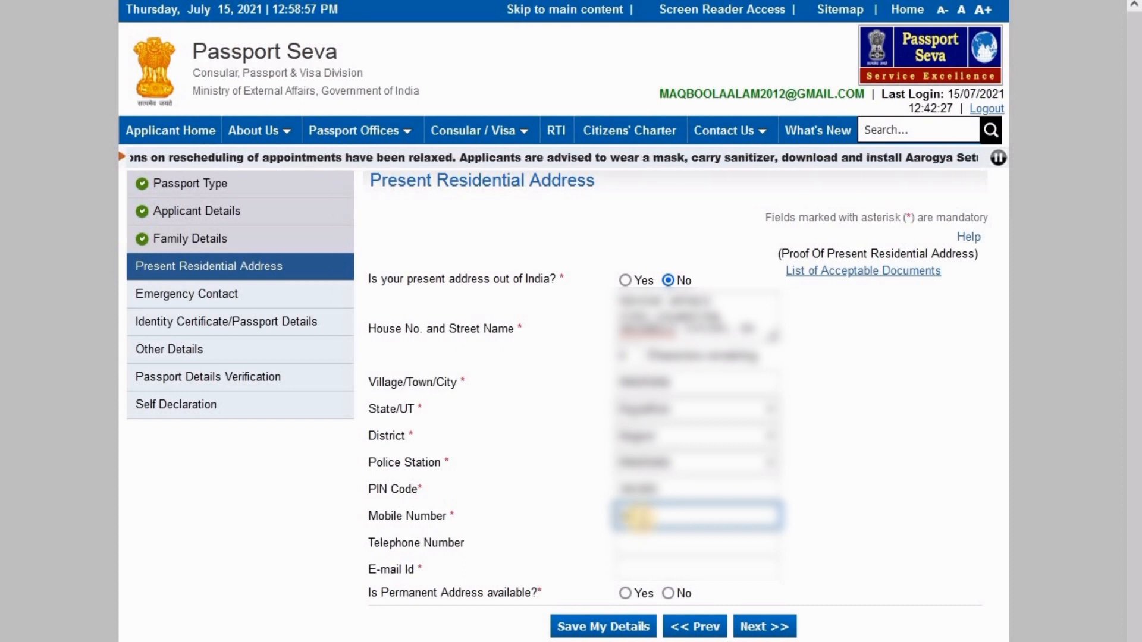
text(0000000000)
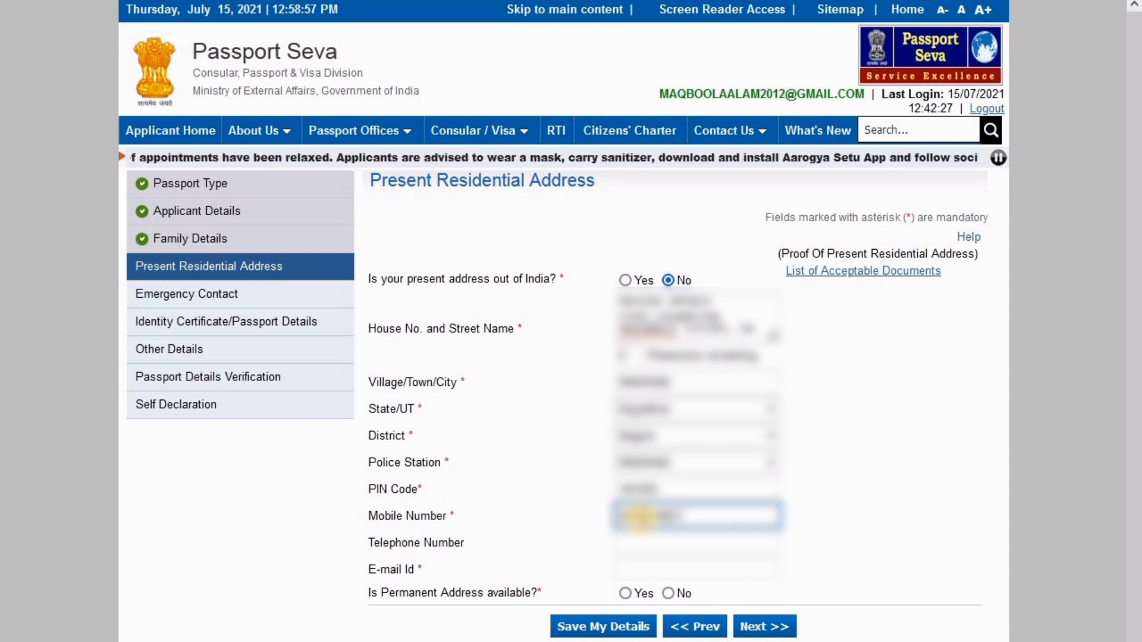
click(647, 565)
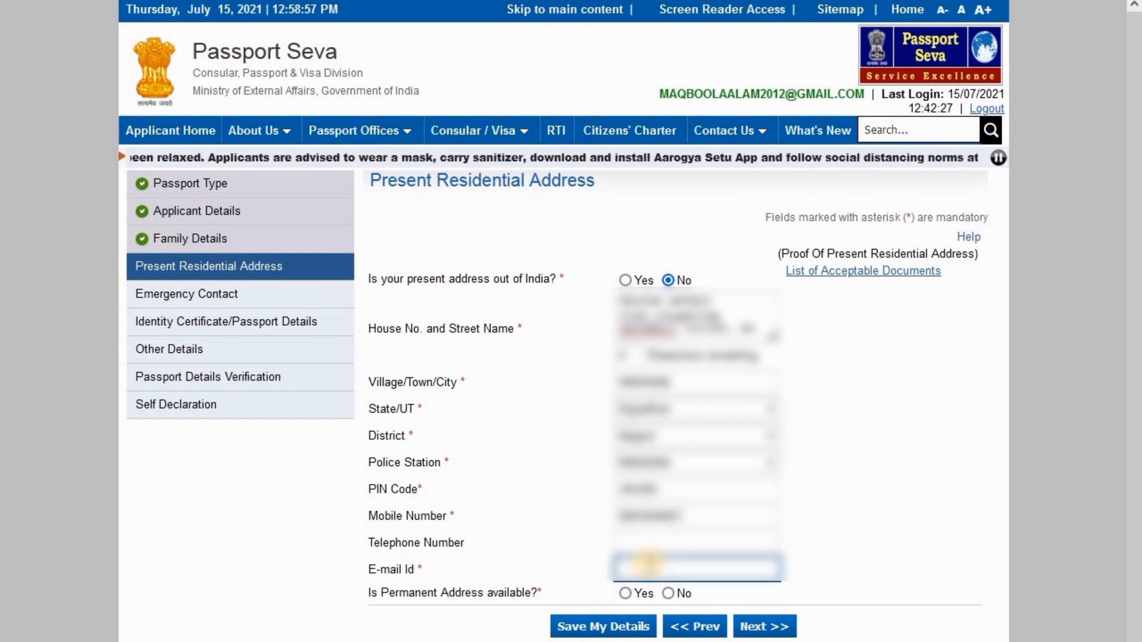
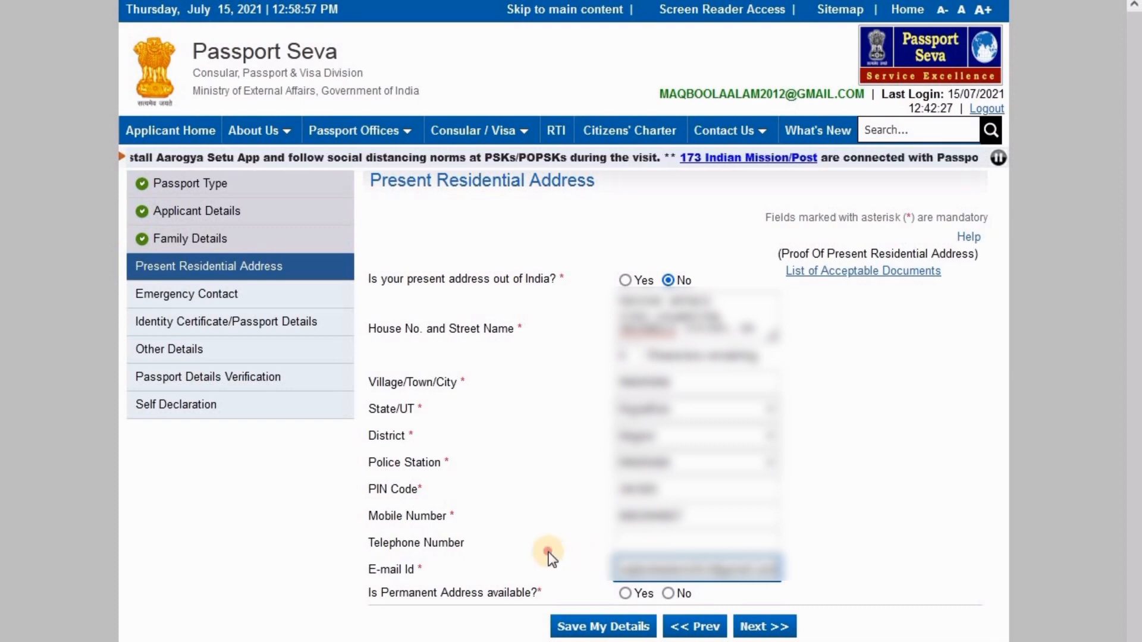
click(573, 470)
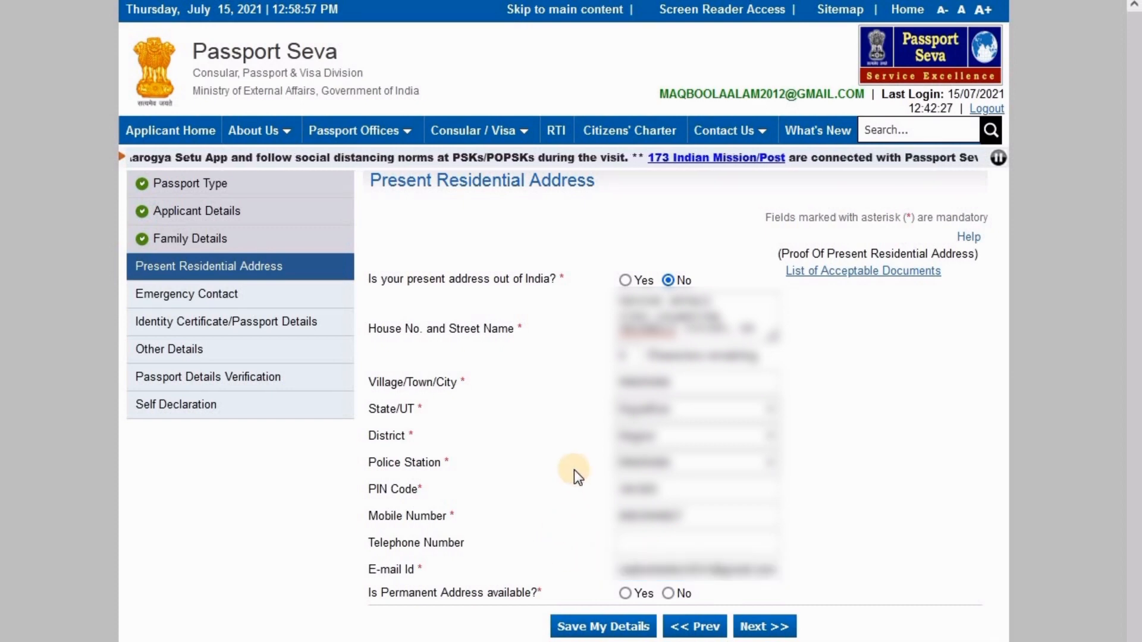
Answer Yes to permanent address available and same as present, then continue past the warning
click(625, 593)
scroll(547, 515, down, 3)
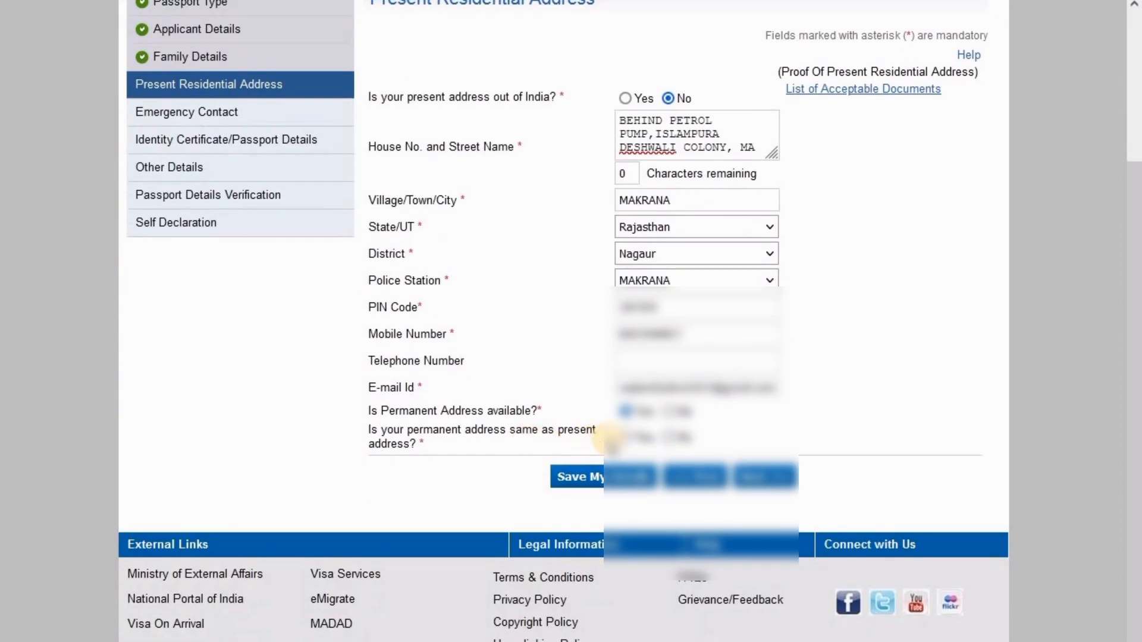
click(624, 438)
click(754, 479)
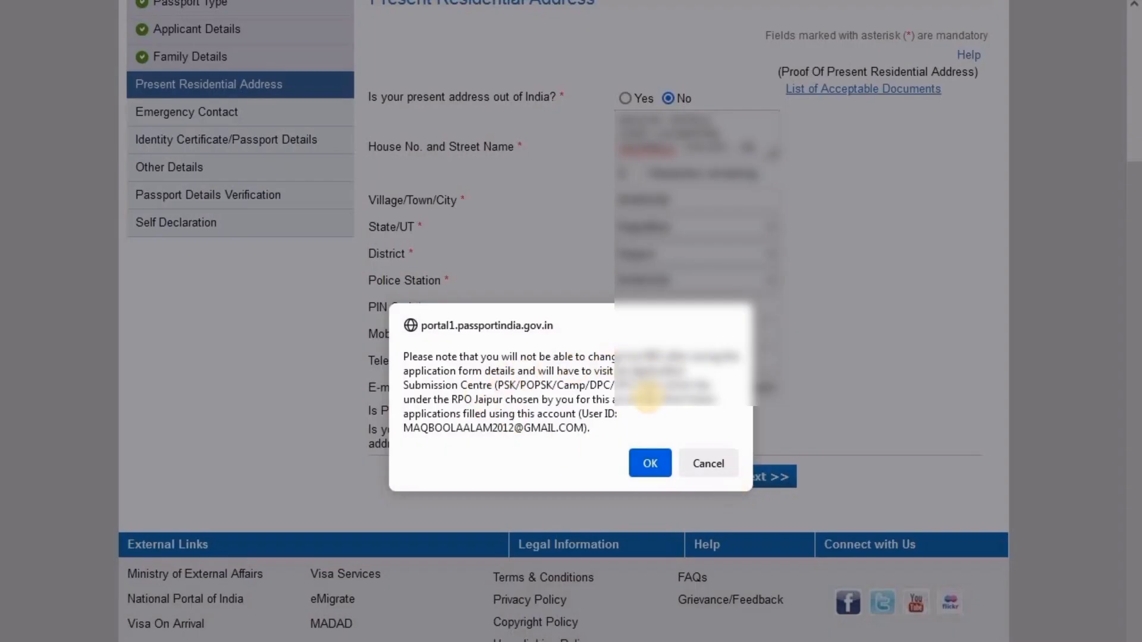
click(650, 463)
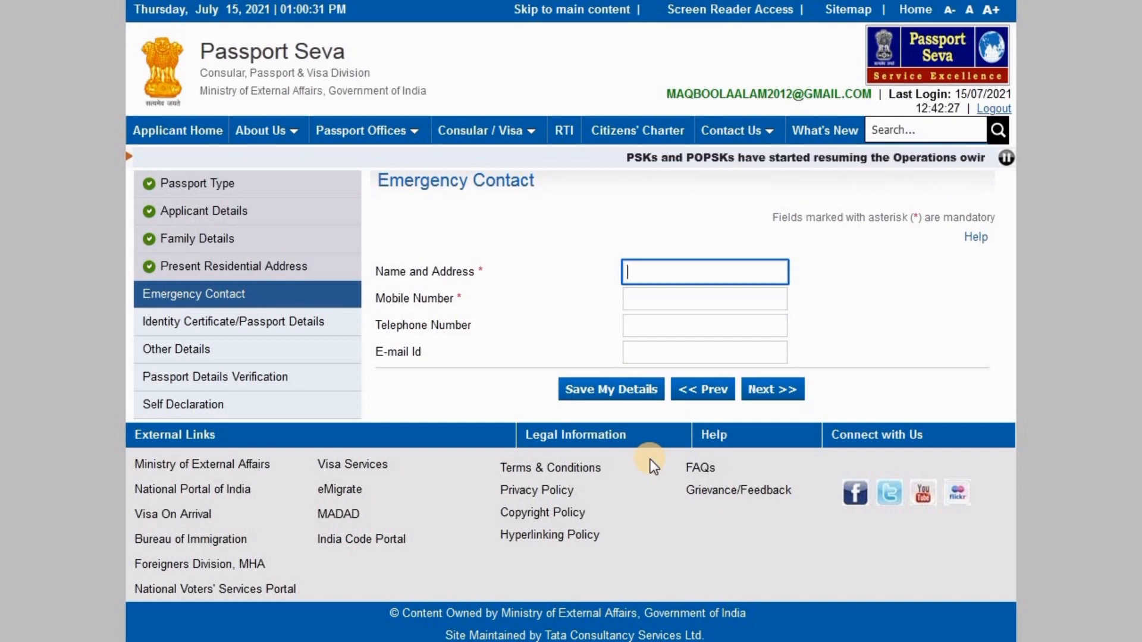
Enter the emergency contact's full name and mobile number, then continue to passport details
text(moh)
key(BackSpace)
key(BackSpace)
key(BackSpace)
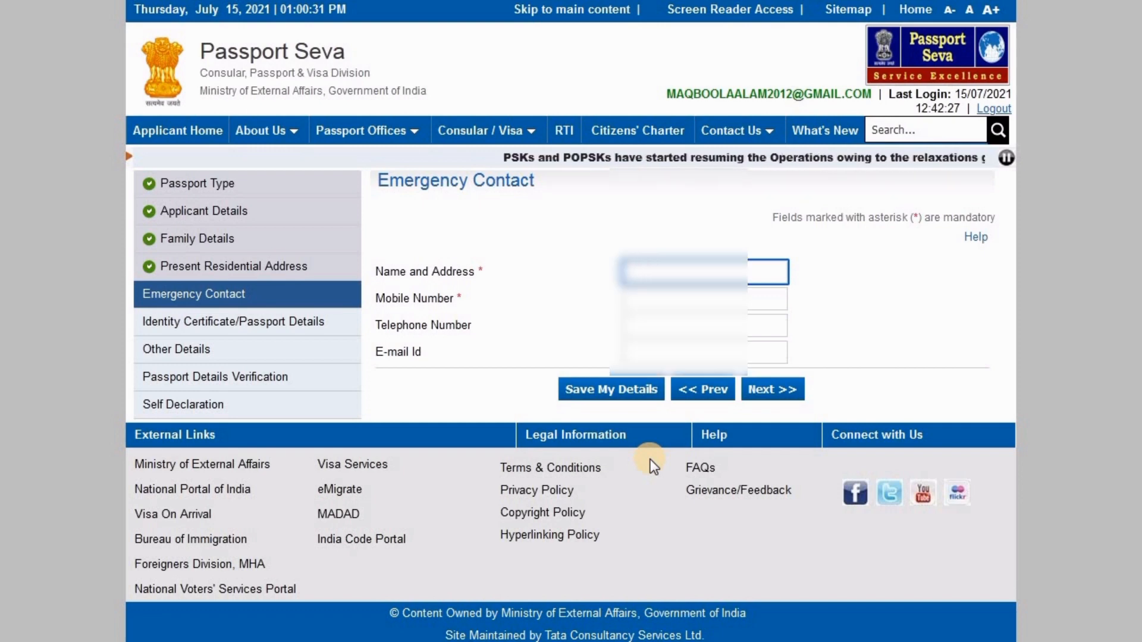
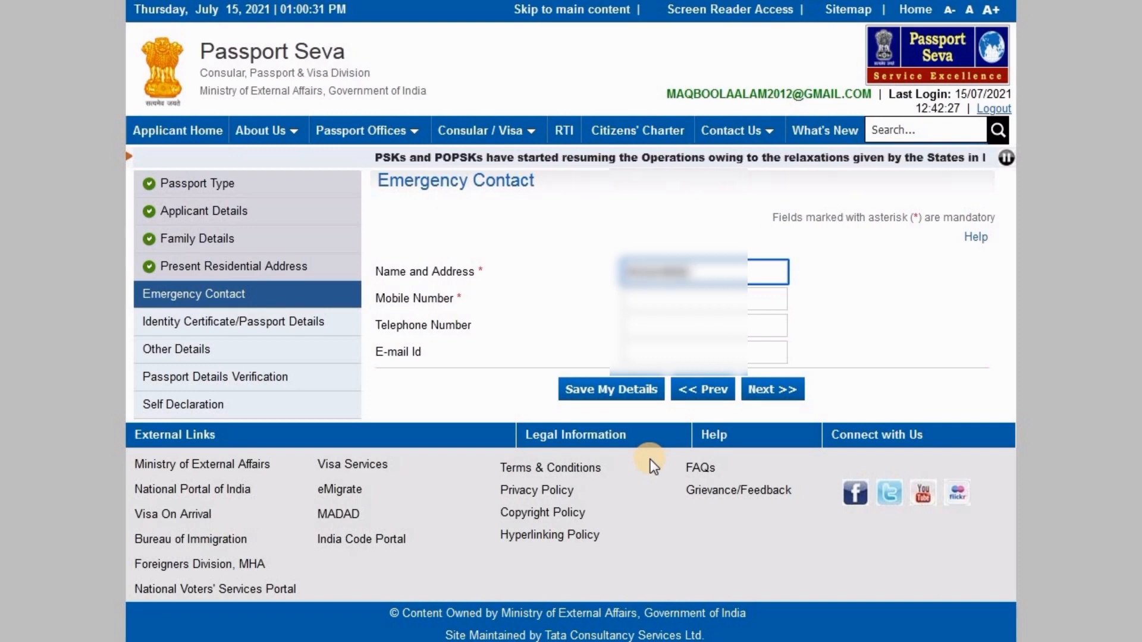
click(694, 298)
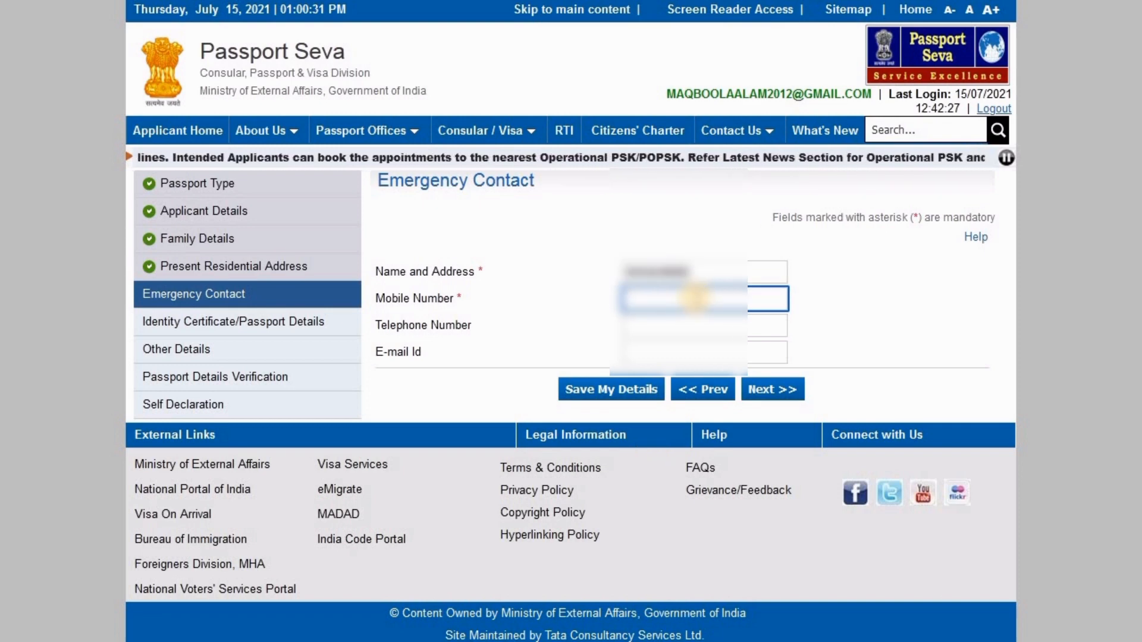
text(9876543)
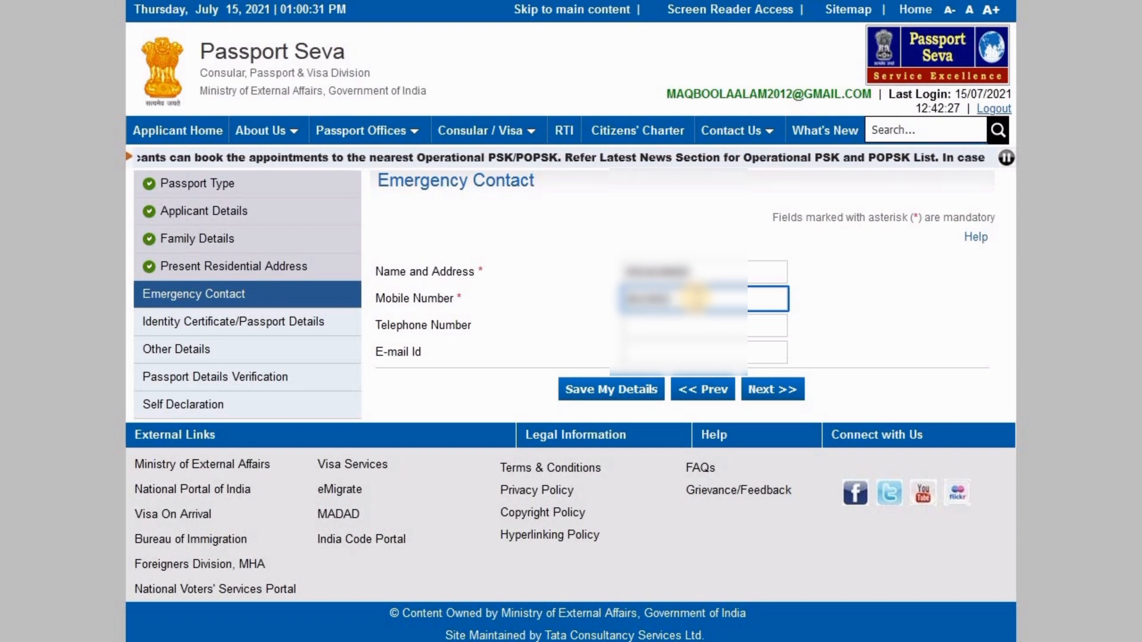
text(210)
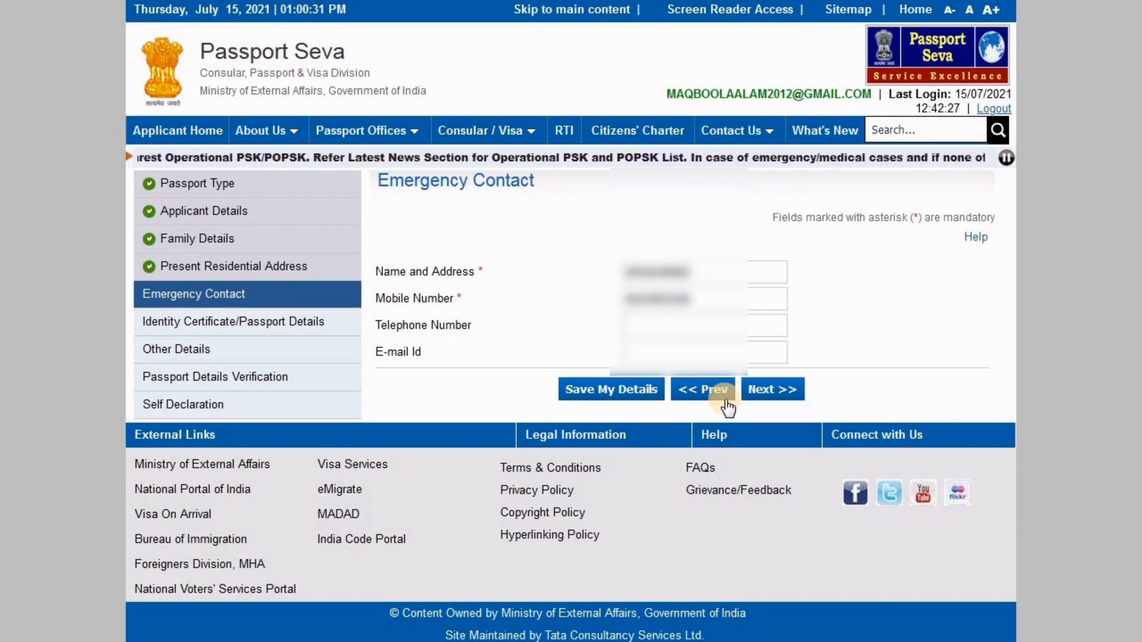
click(763, 392)
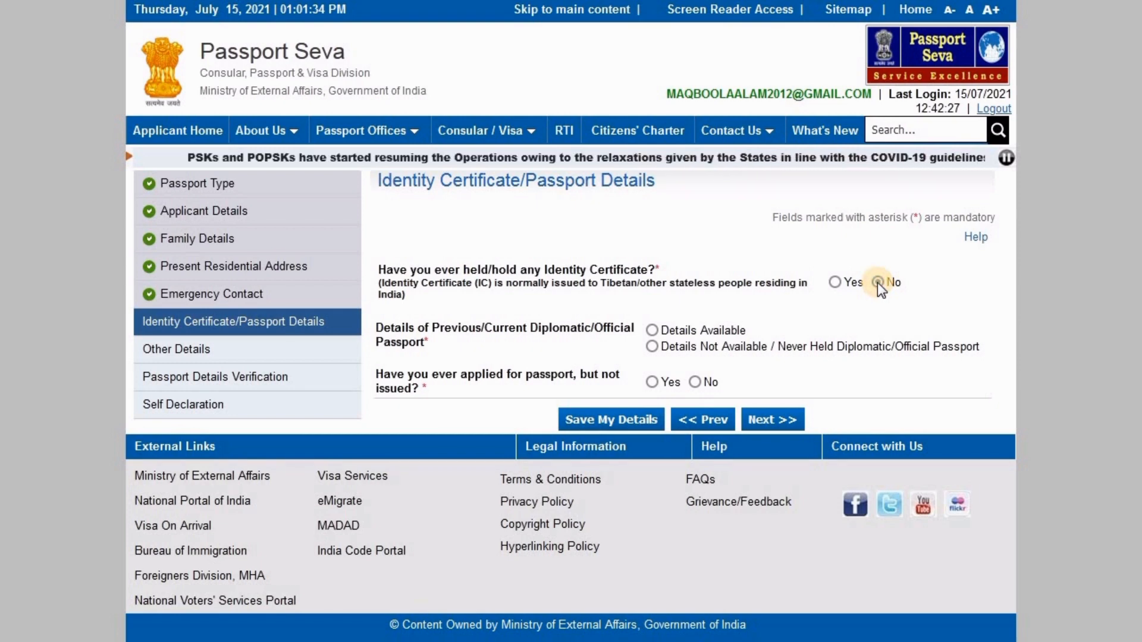
Answer No, Details Not Available, and No, save, and continue to Other Details
click(652, 347)
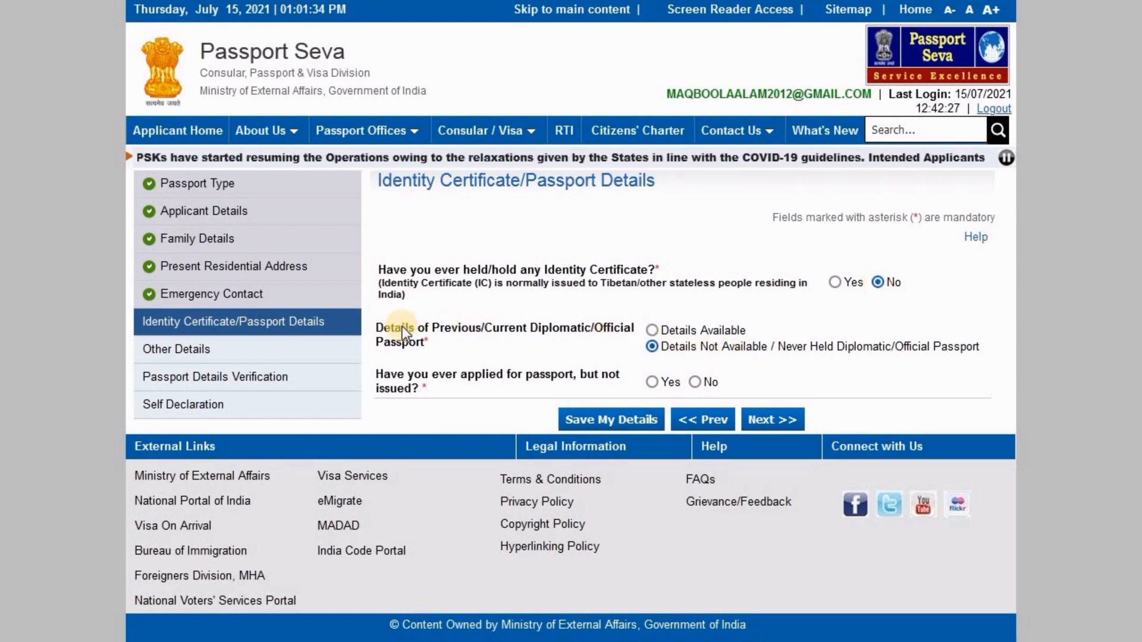
triple_click(442, 346)
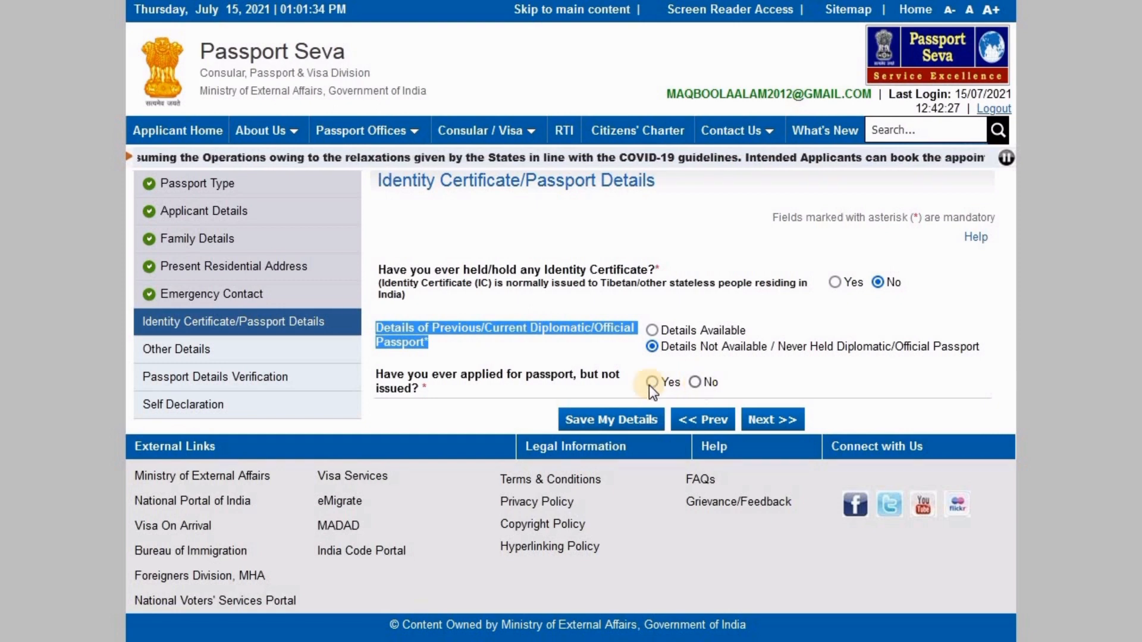
drag(381, 374, 701, 390)
click(695, 382)
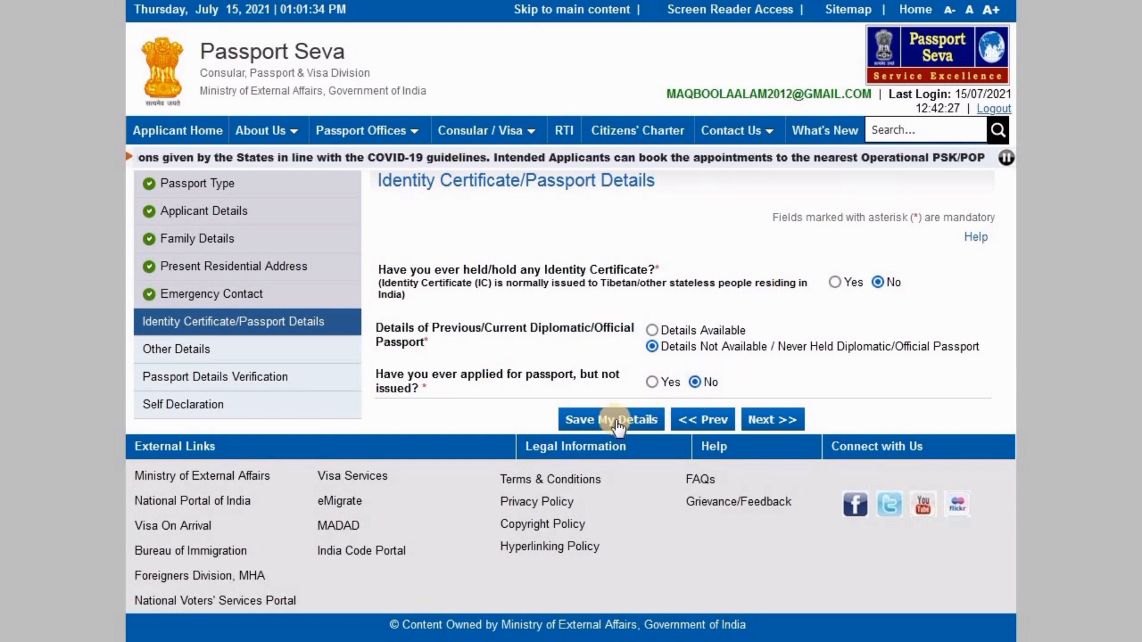
click(616, 420)
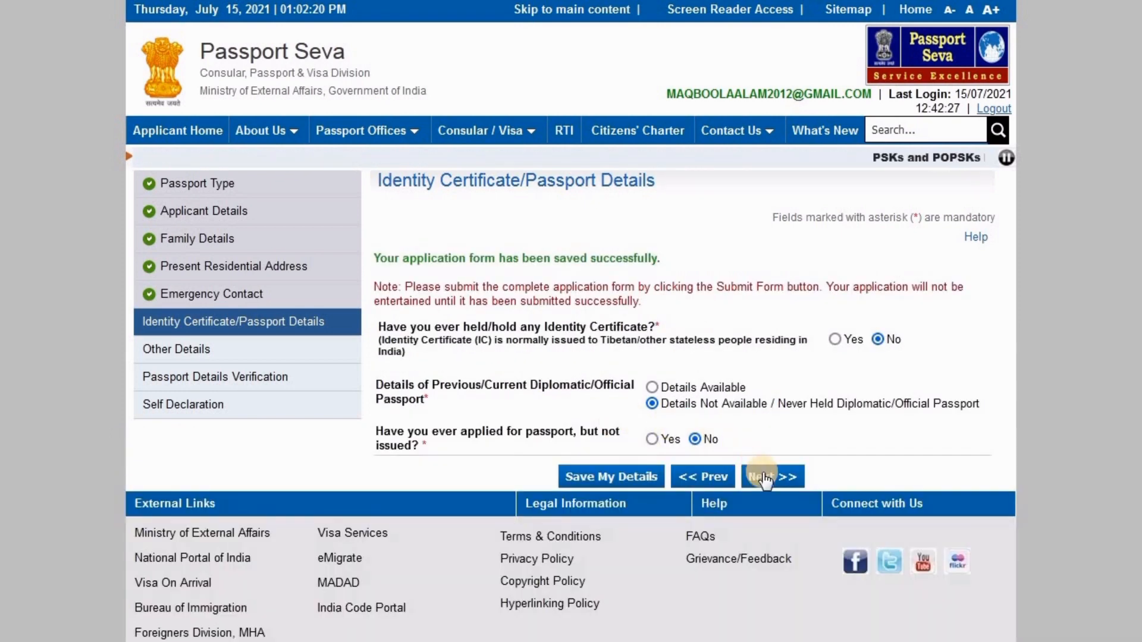
click(766, 477)
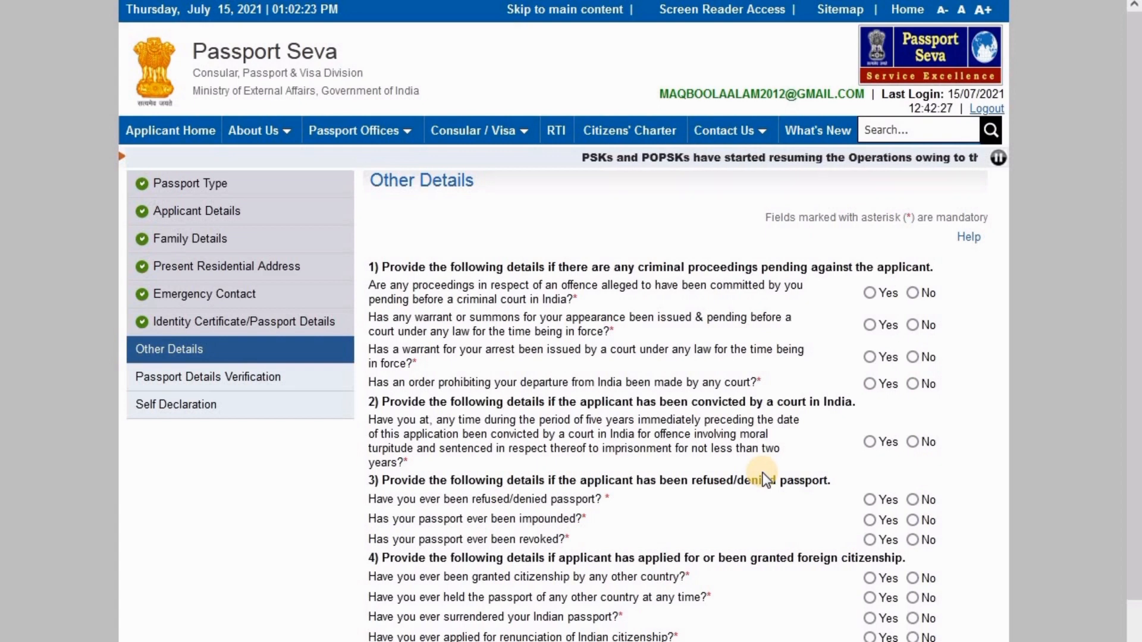
Answer No to the criminal proceedings, warrant, departure order, conviction and refused-passport questions
click(913, 293)
click(912, 326)
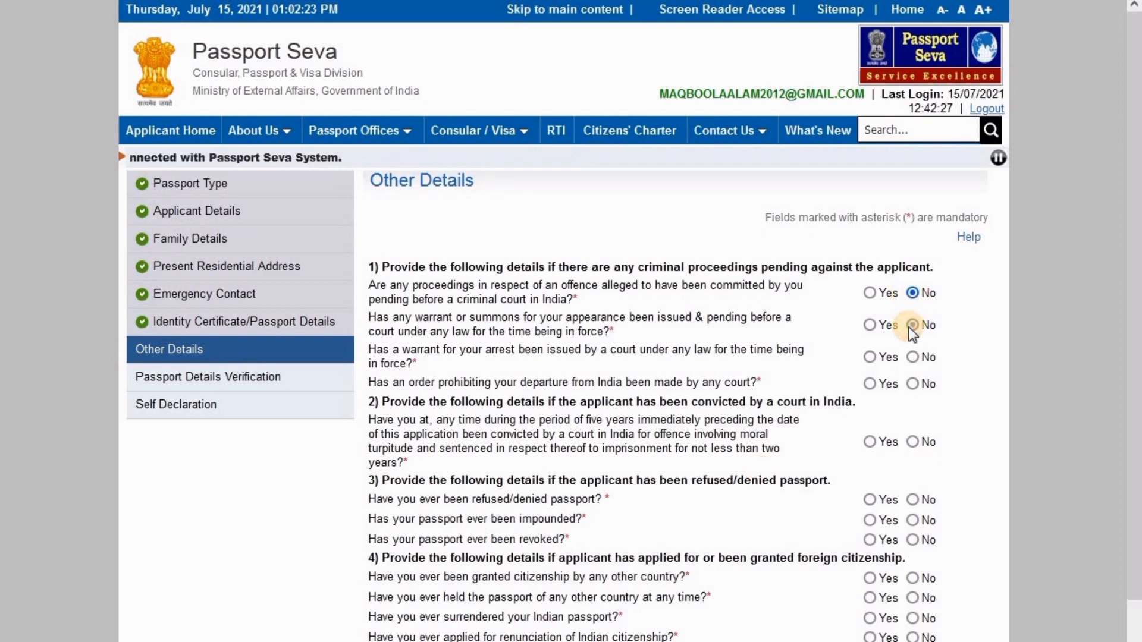
click(913, 358)
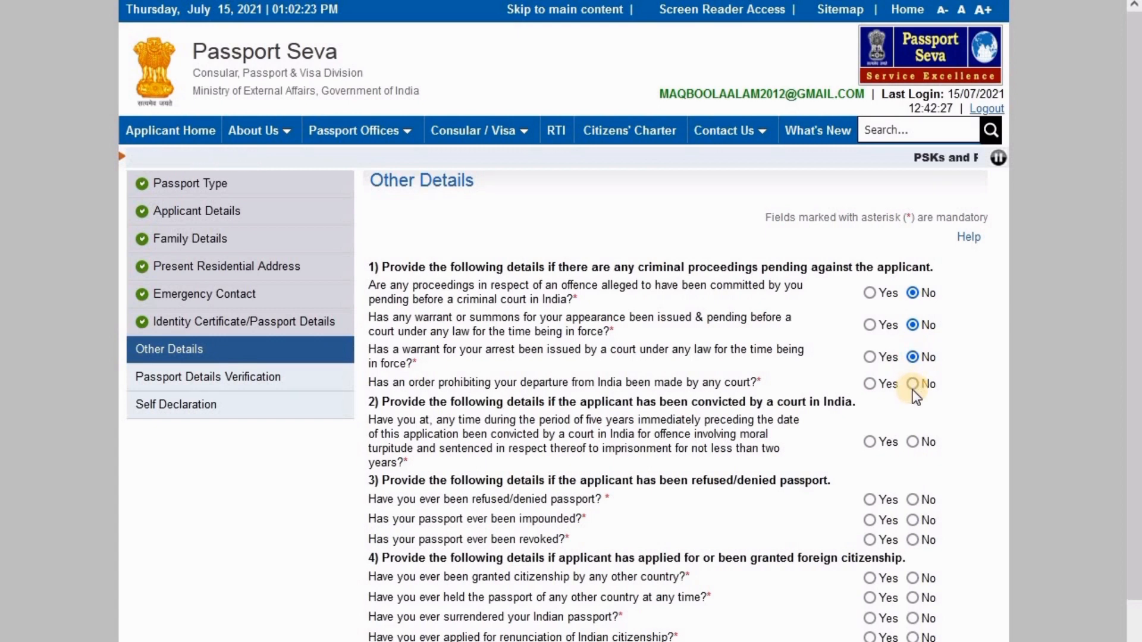
click(914, 388)
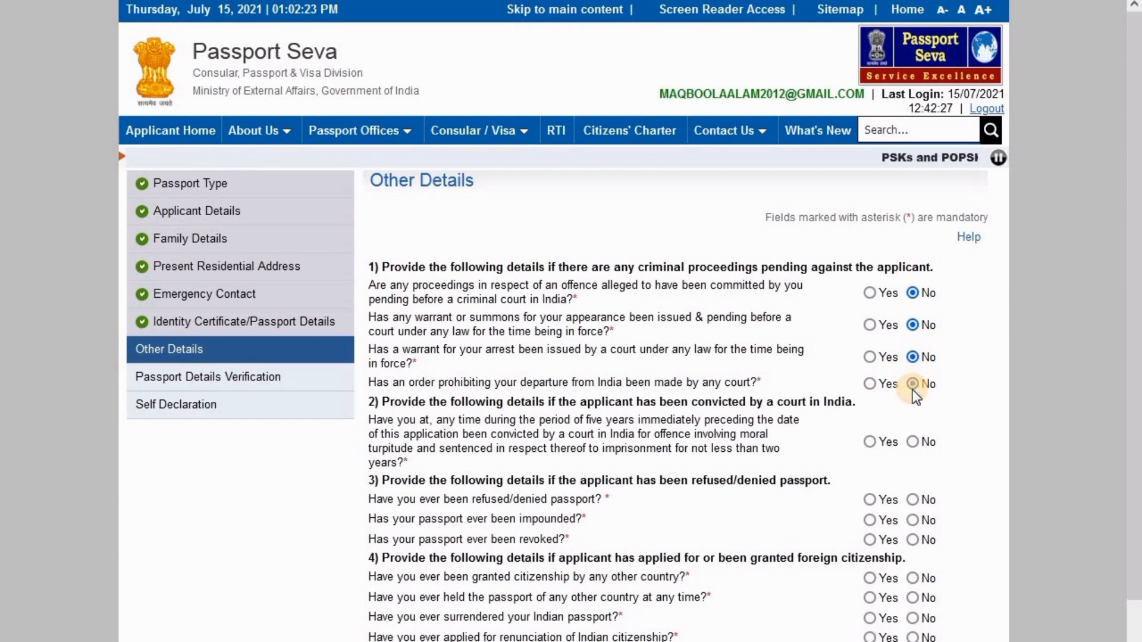
click(914, 442)
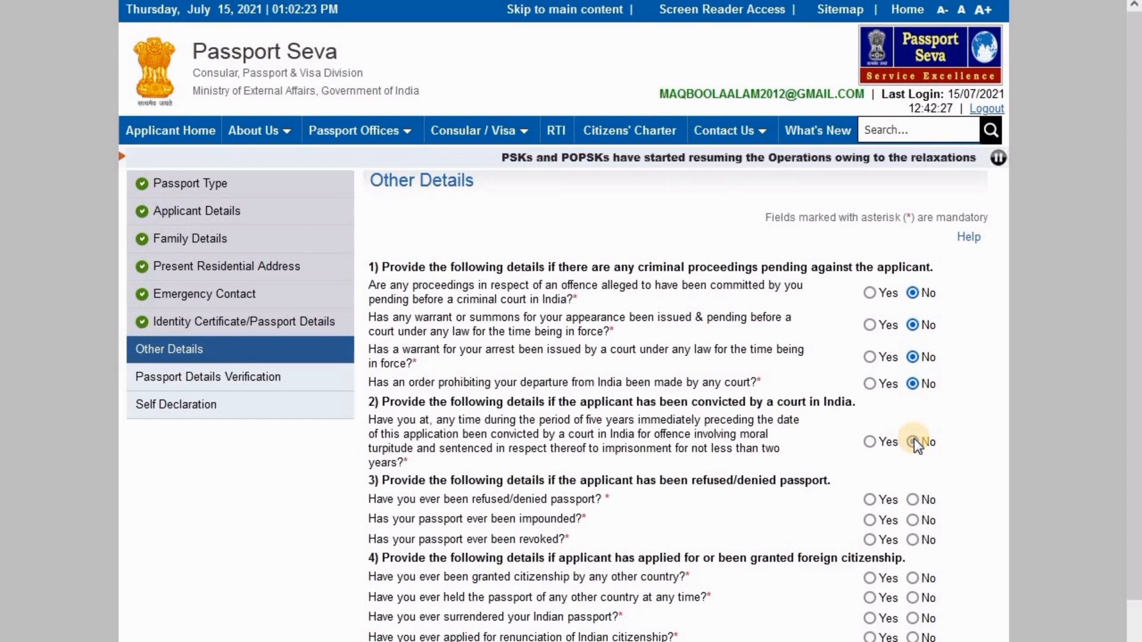
click(913, 500)
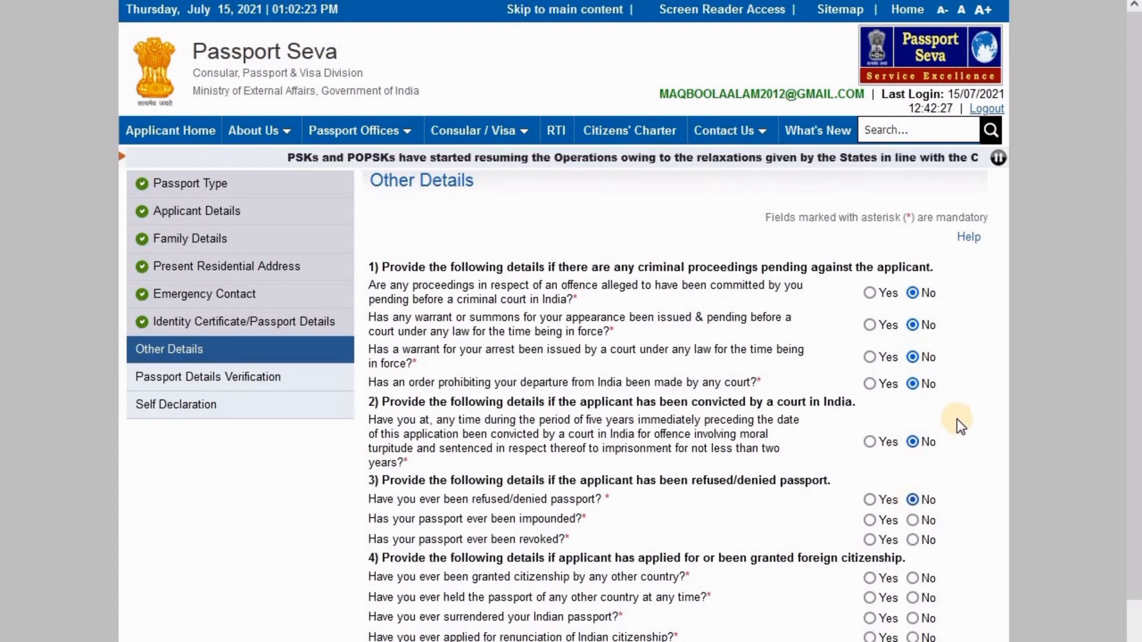
Answer No to citizenship renunciation, Emergency Certificate and deportation, save, and continue to verification
scroll(958, 424, down, 3)
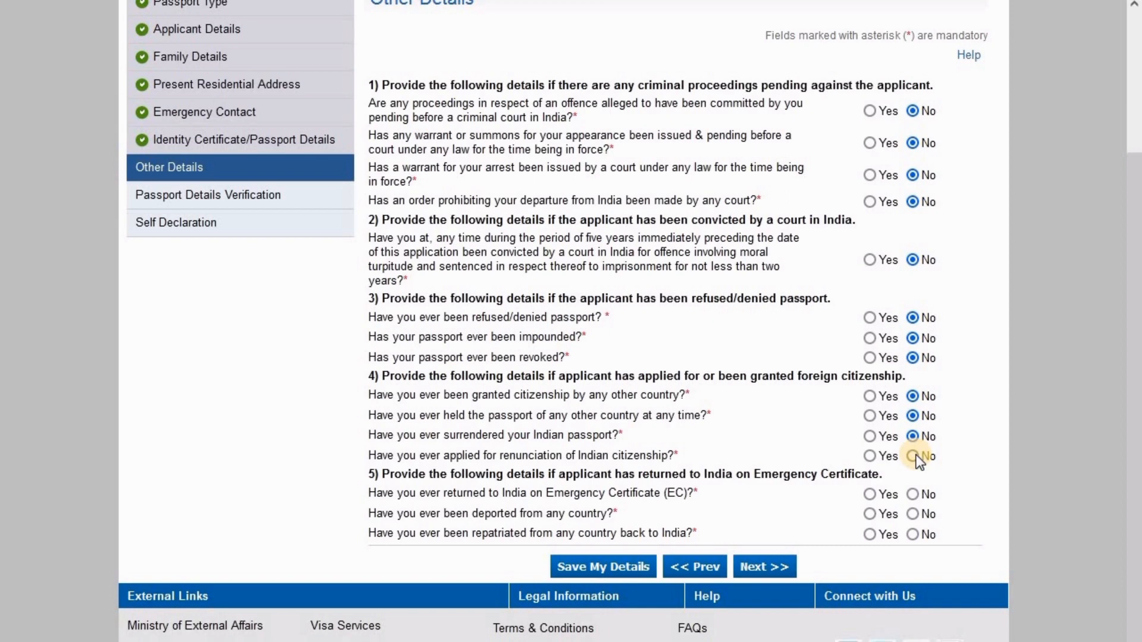
click(913, 456)
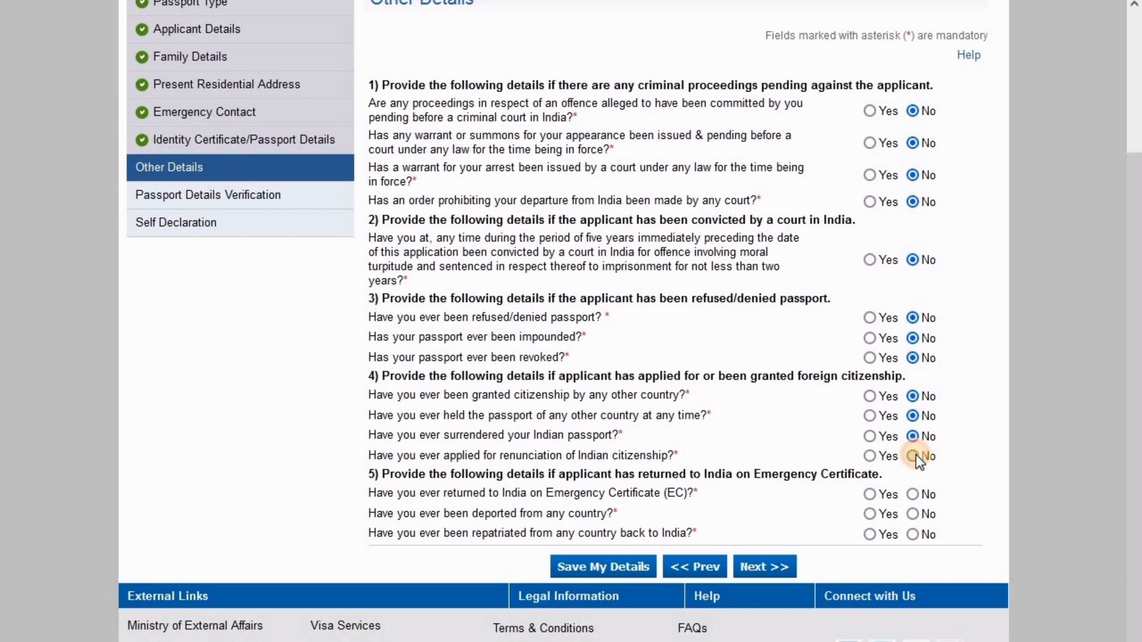
click(914, 495)
click(913, 515)
click(612, 568)
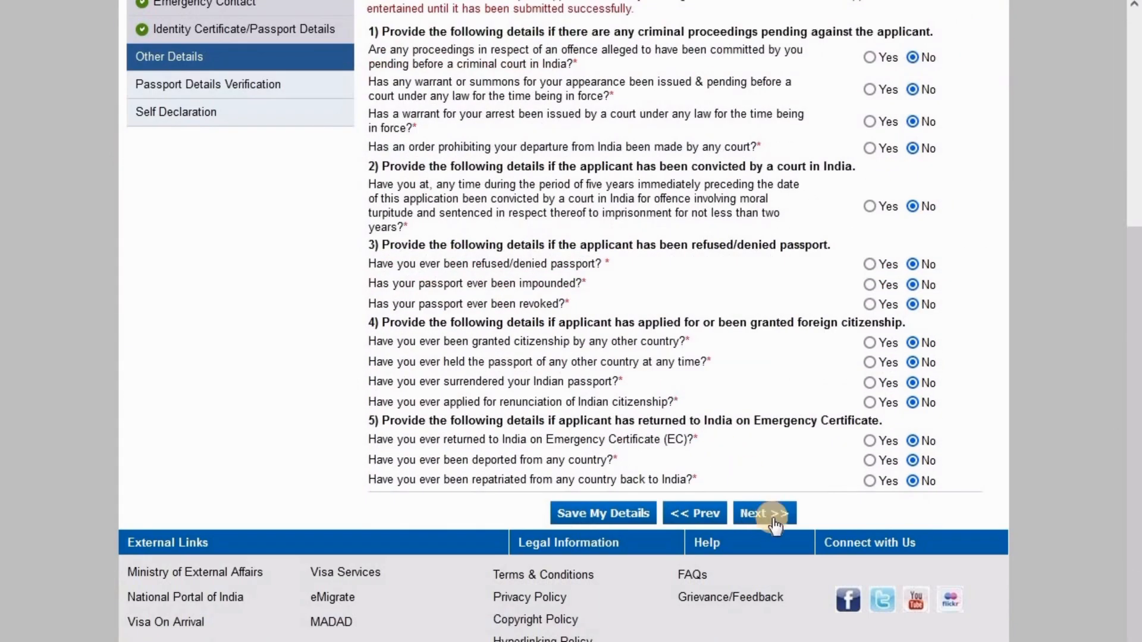
click(774, 523)
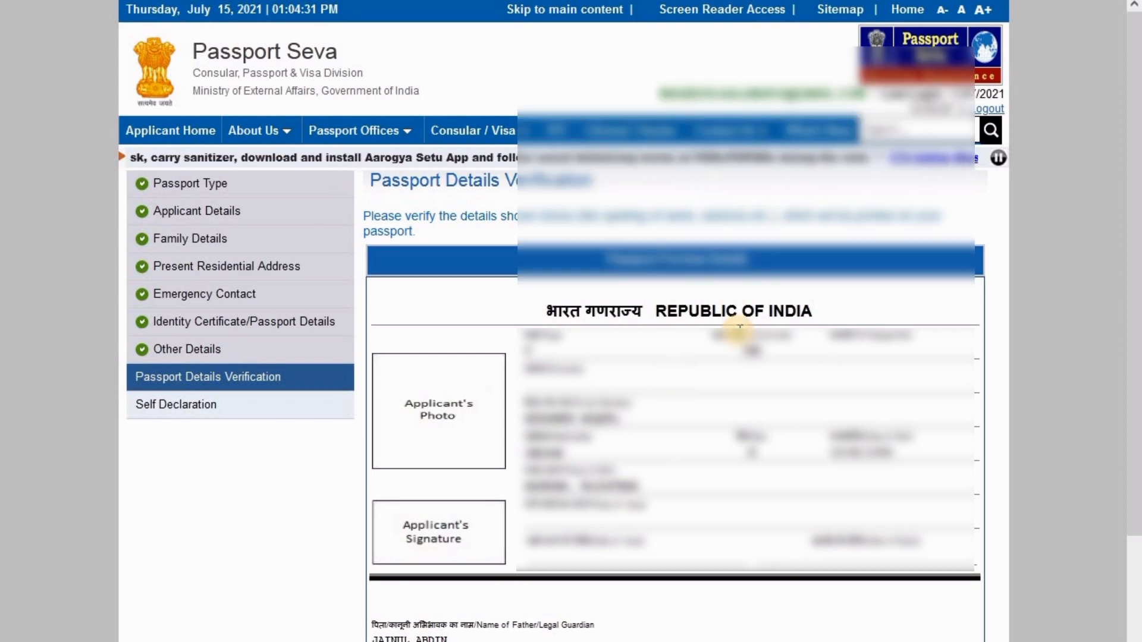
Review the Passport Details Verification preview and continue to Self Declaration
scroll(735, 327, down, 5)
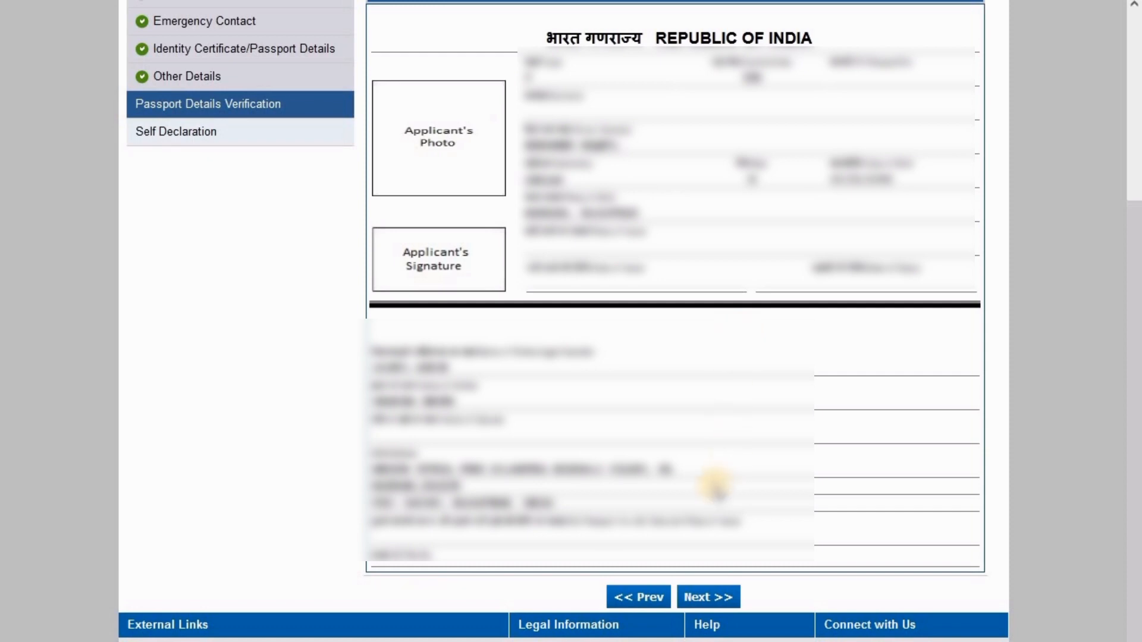
click(706, 600)
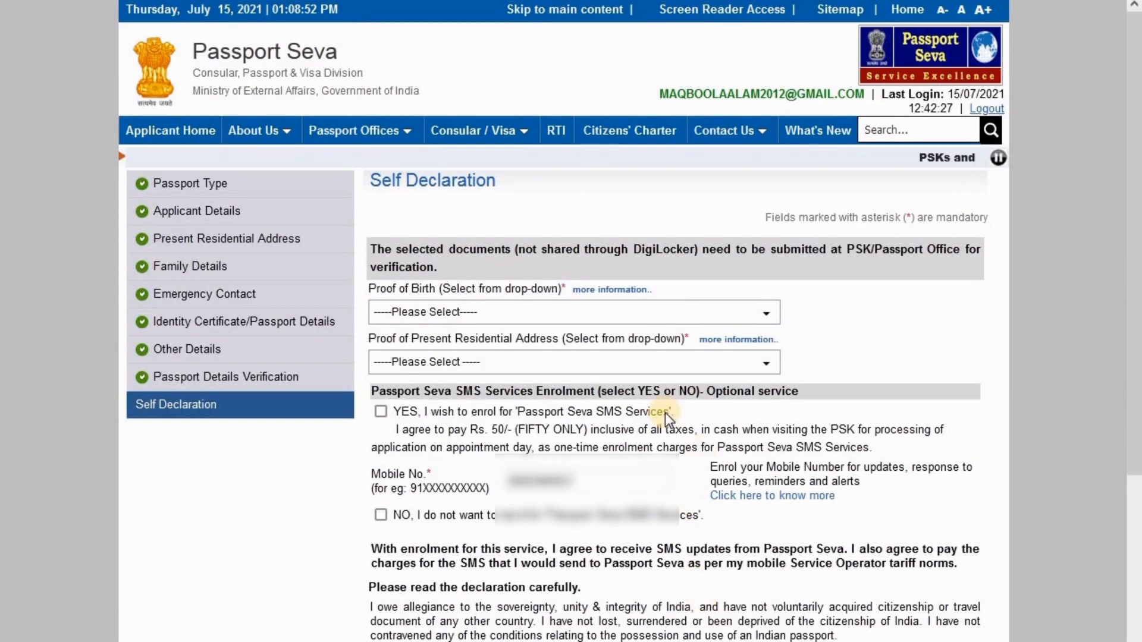
Choose Aadhaar Card/E-Aadhaar as birth proof and Aadhaar Card as address proof, and opt into SMS services
click(476, 310)
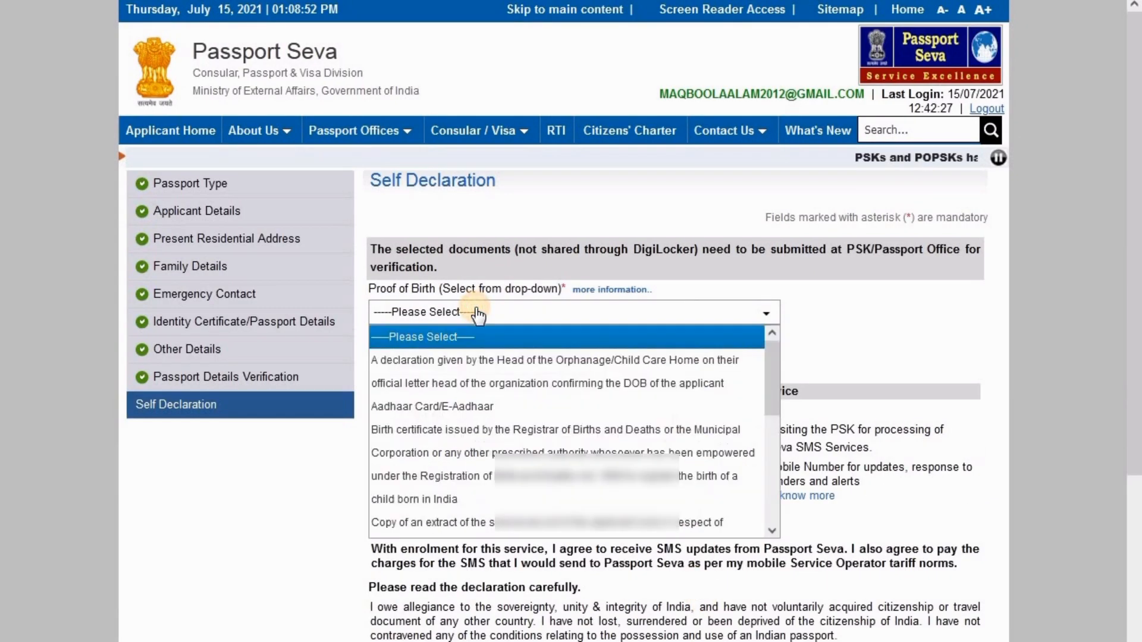
click(470, 406)
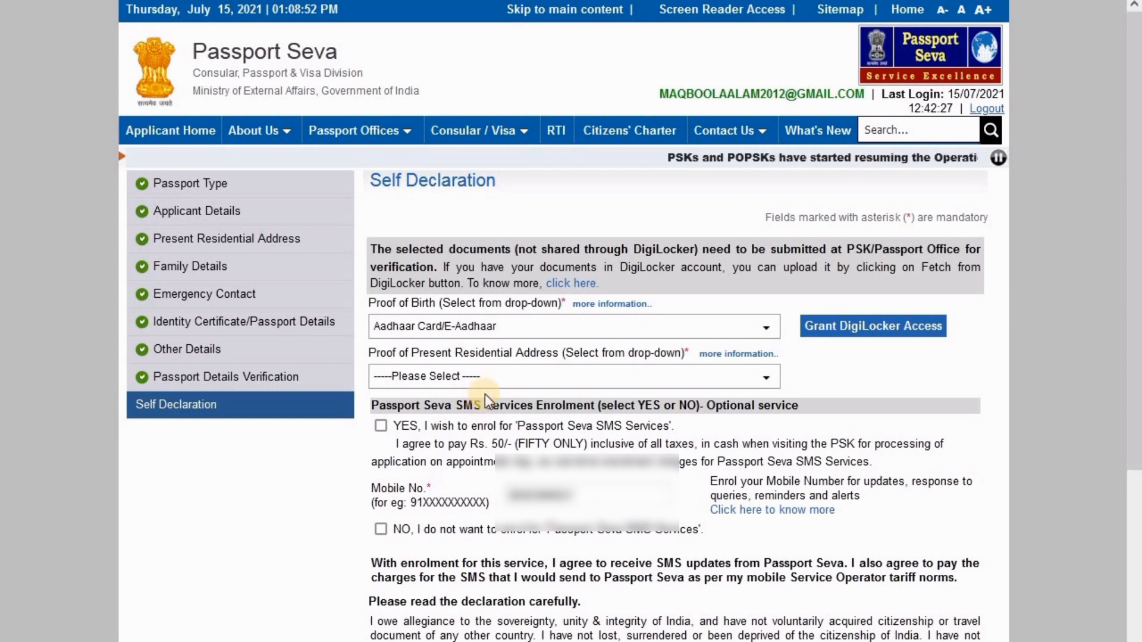
click(496, 377)
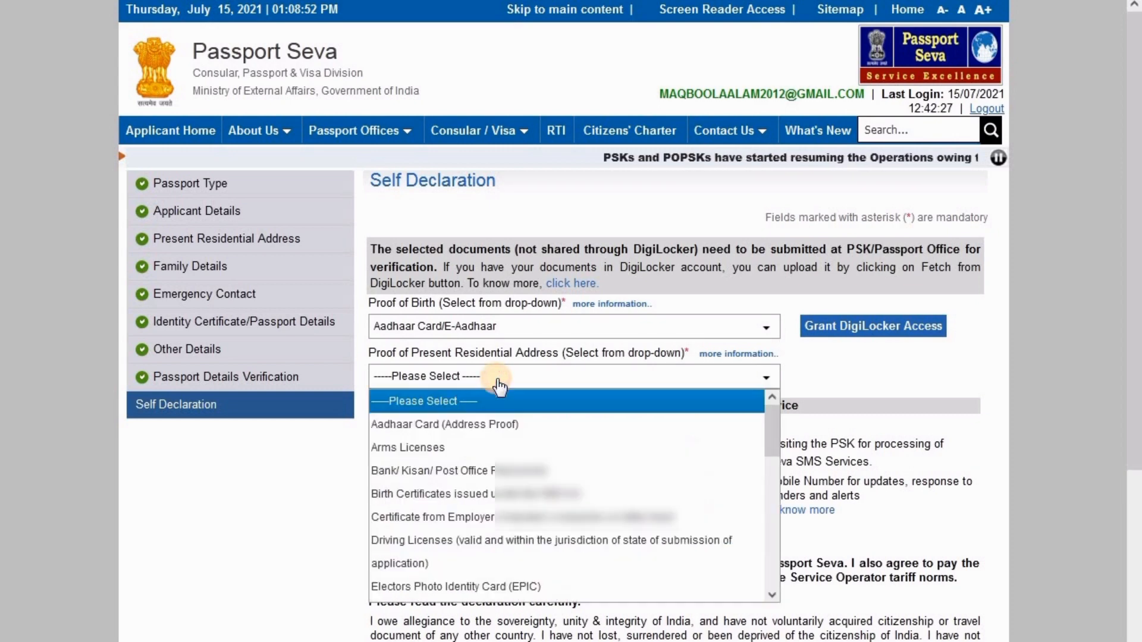
click(493, 424)
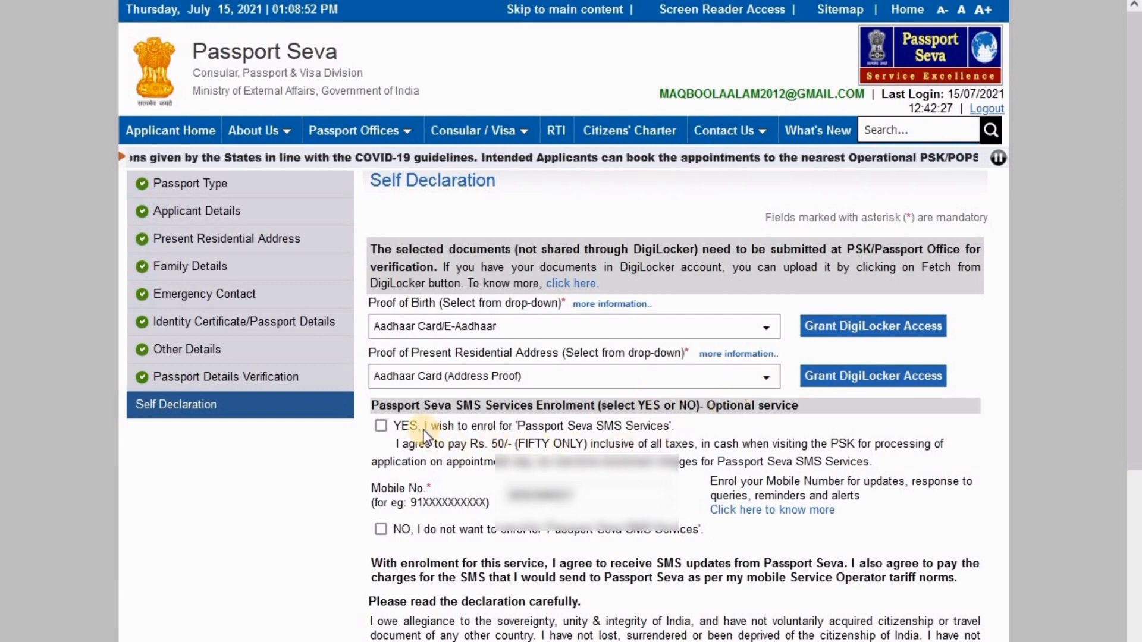
drag(395, 426, 863, 462)
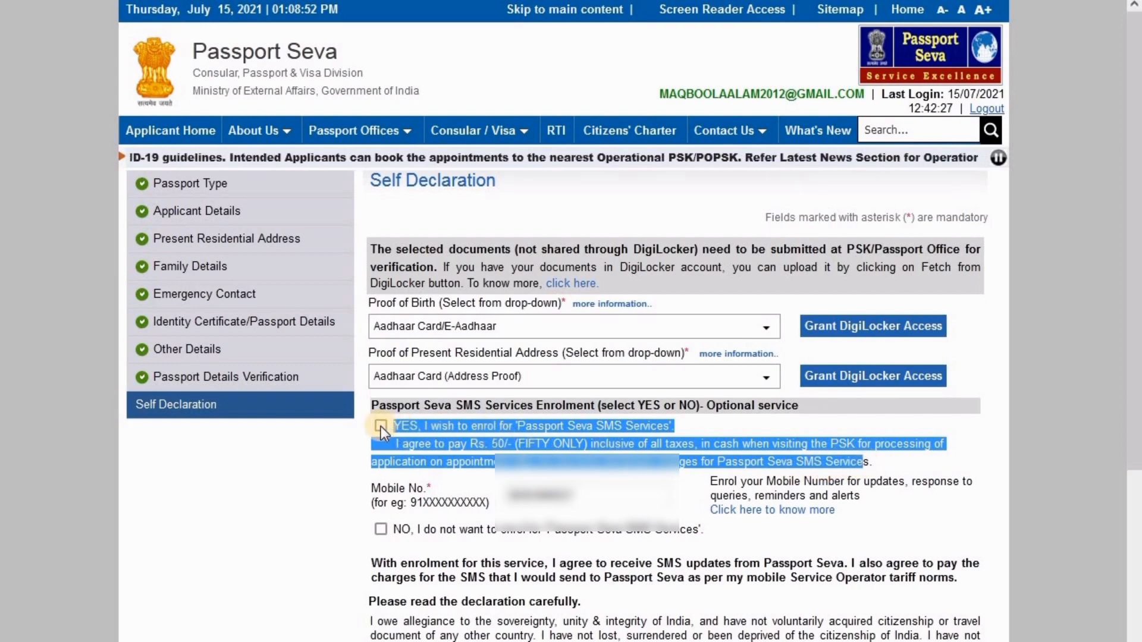
click(380, 426)
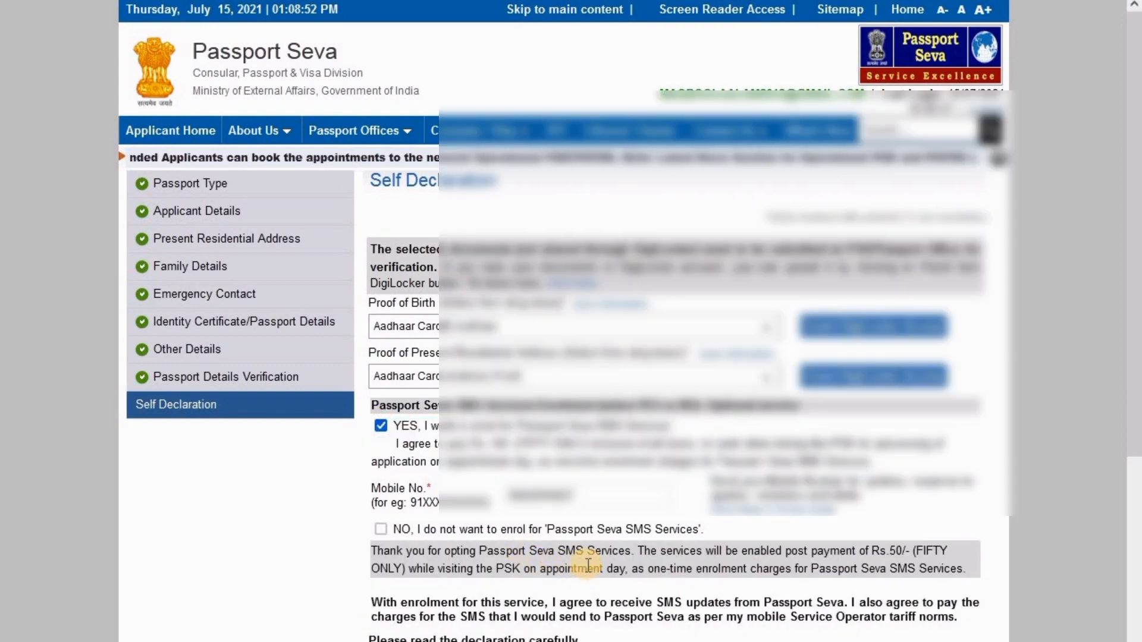
scroll(587, 565, down, 5)
scroll(586, 565, down, 2)
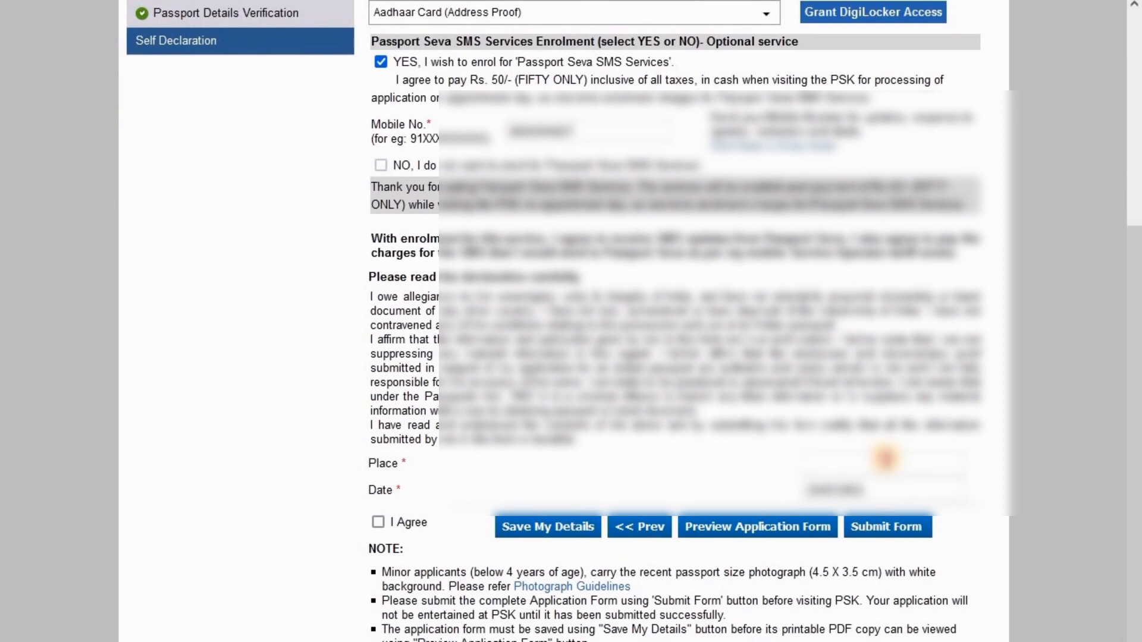
Set Place to Mumbai, accept the declaration, and save the Self Declaration
click(884, 461)
text(Mumbai)
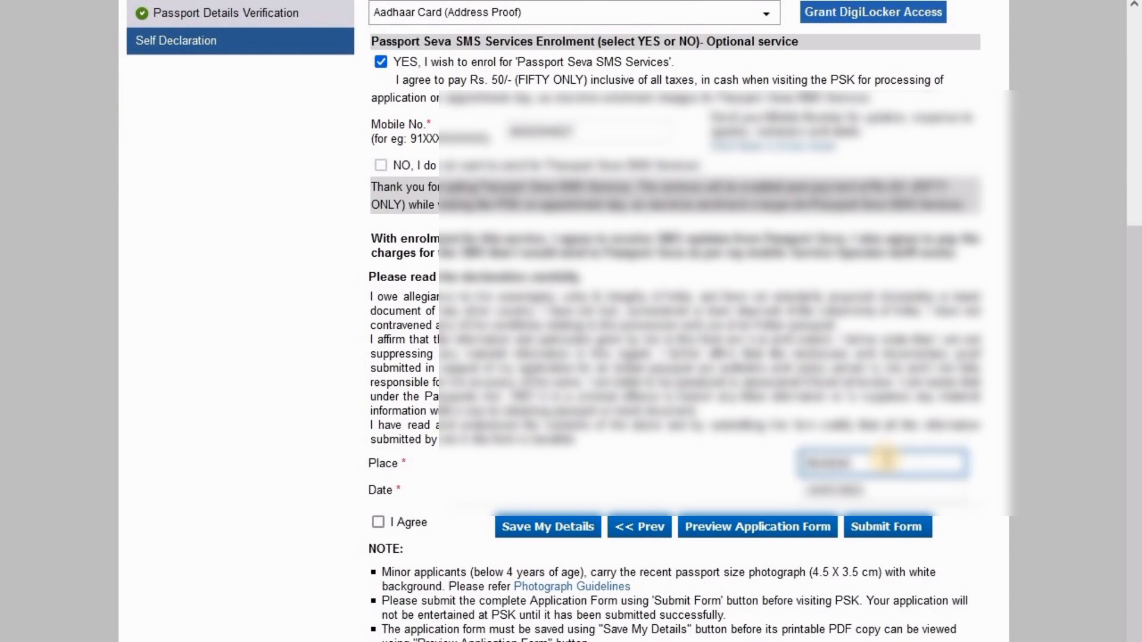
click(746, 468)
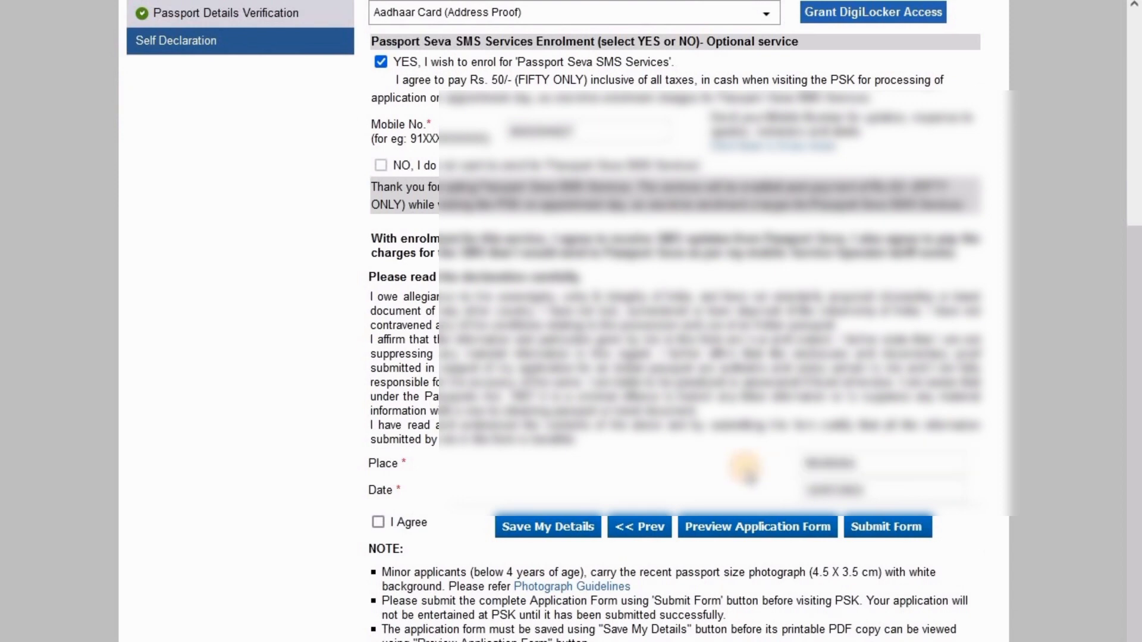
click(568, 528)
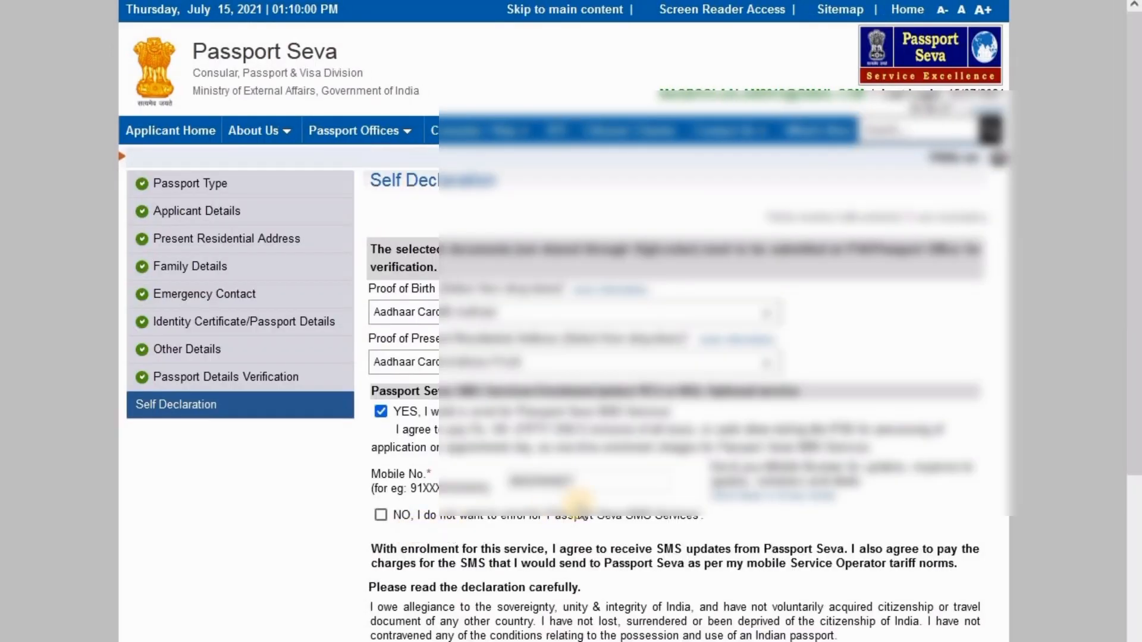
scroll(580, 515, down, 5)
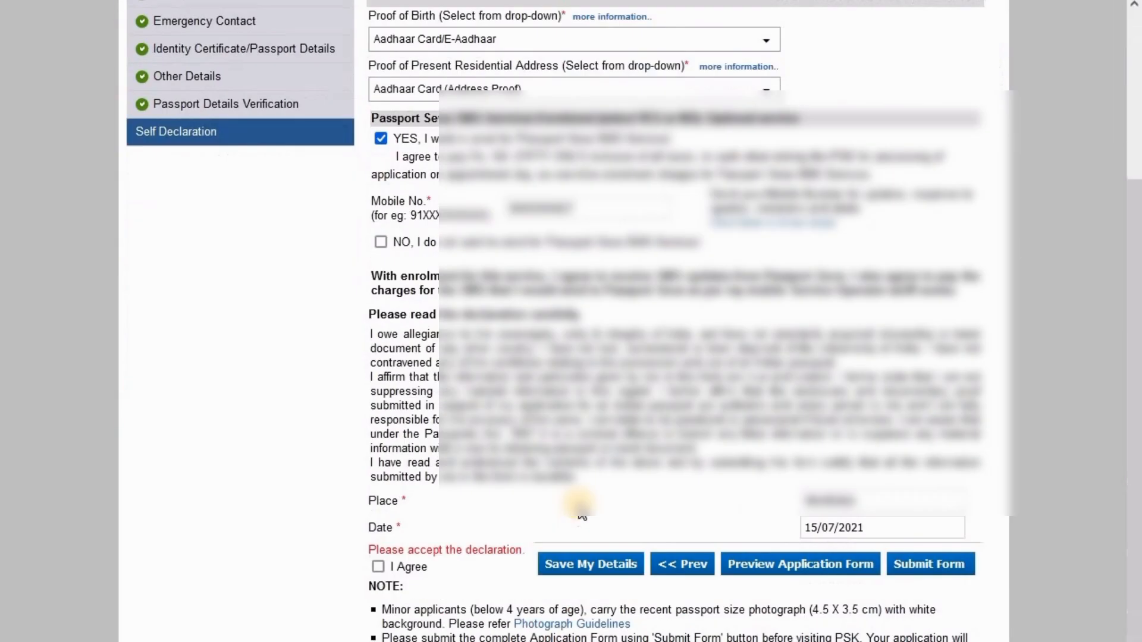
scroll(580, 511, down, 2)
click(379, 476)
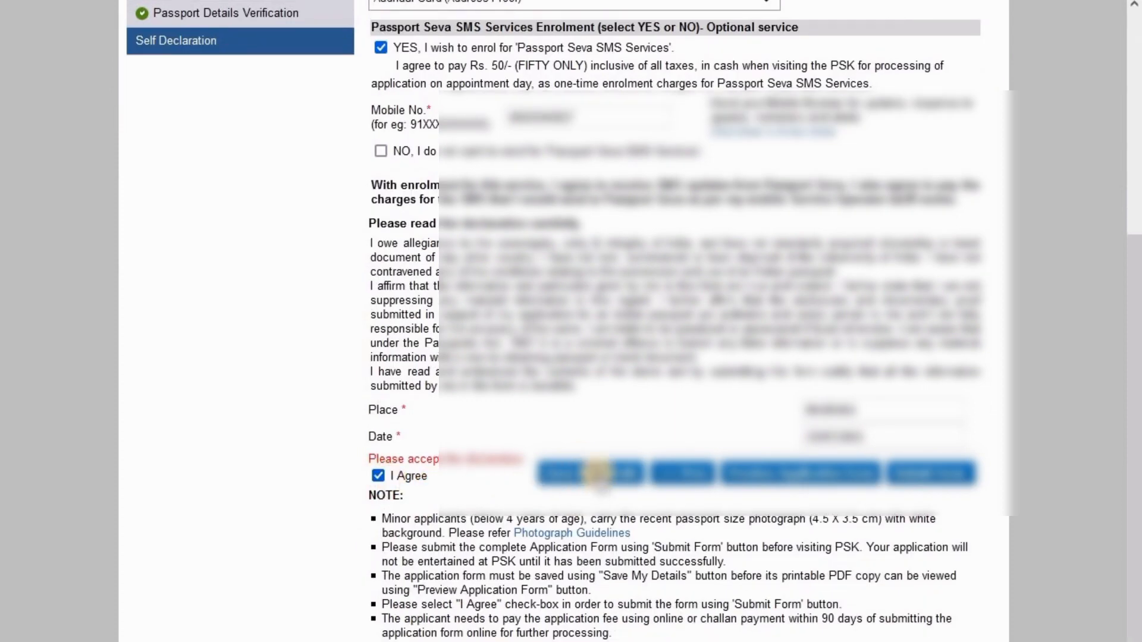
click(598, 473)
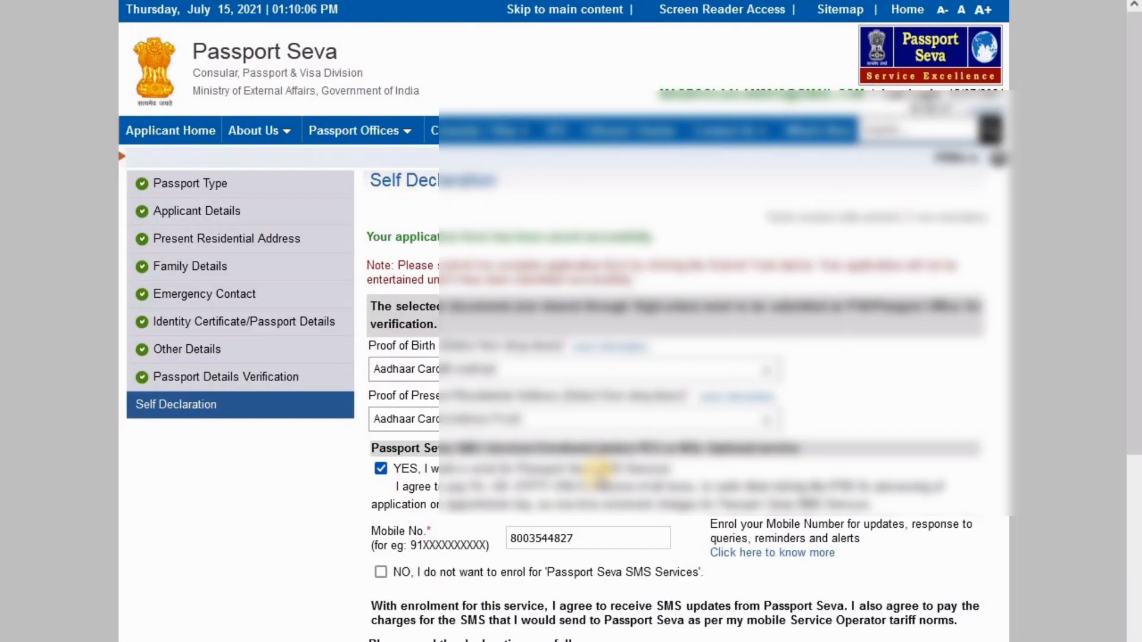
scroll(598, 474, down, 8)
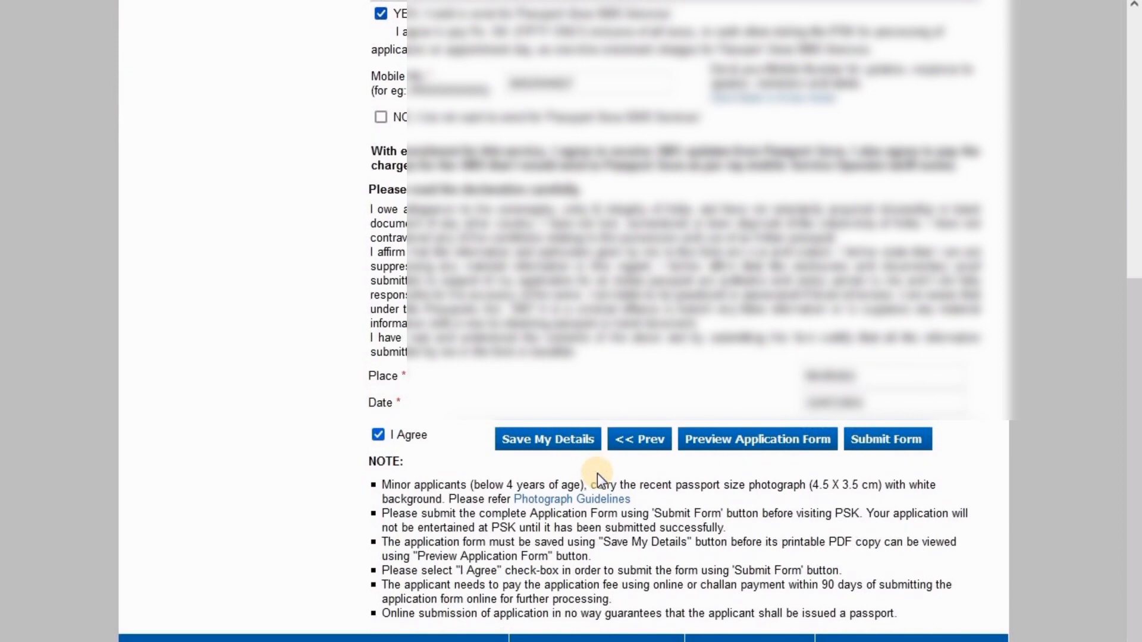
Preview the completed application form, then submit it to get the Application Reference Number
click(740, 455)
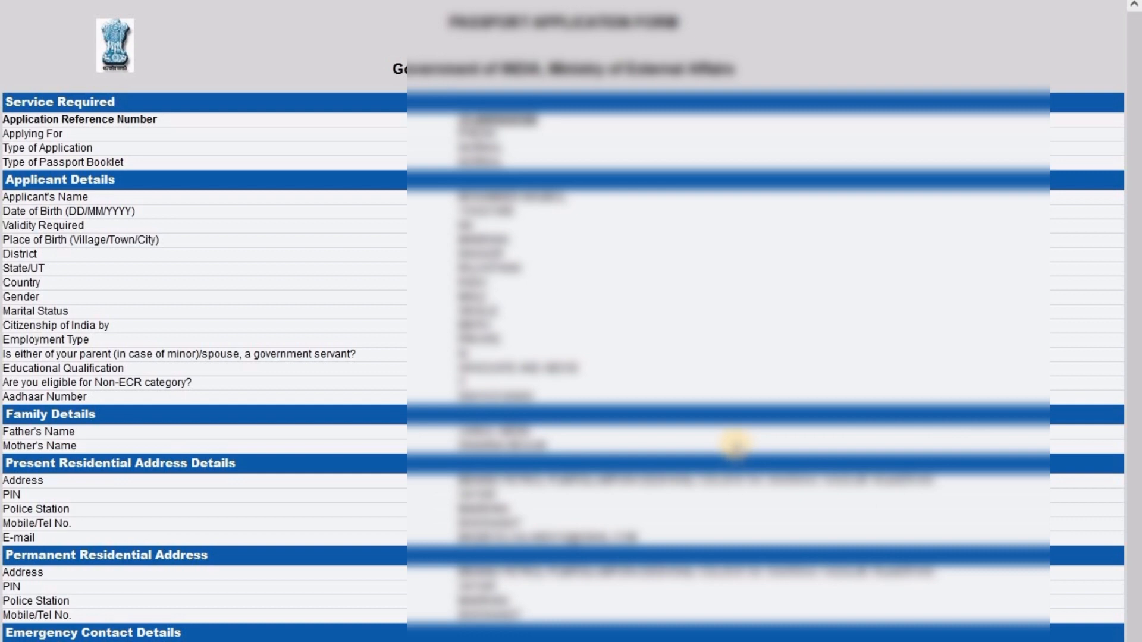
scroll(735, 443, down, 2)
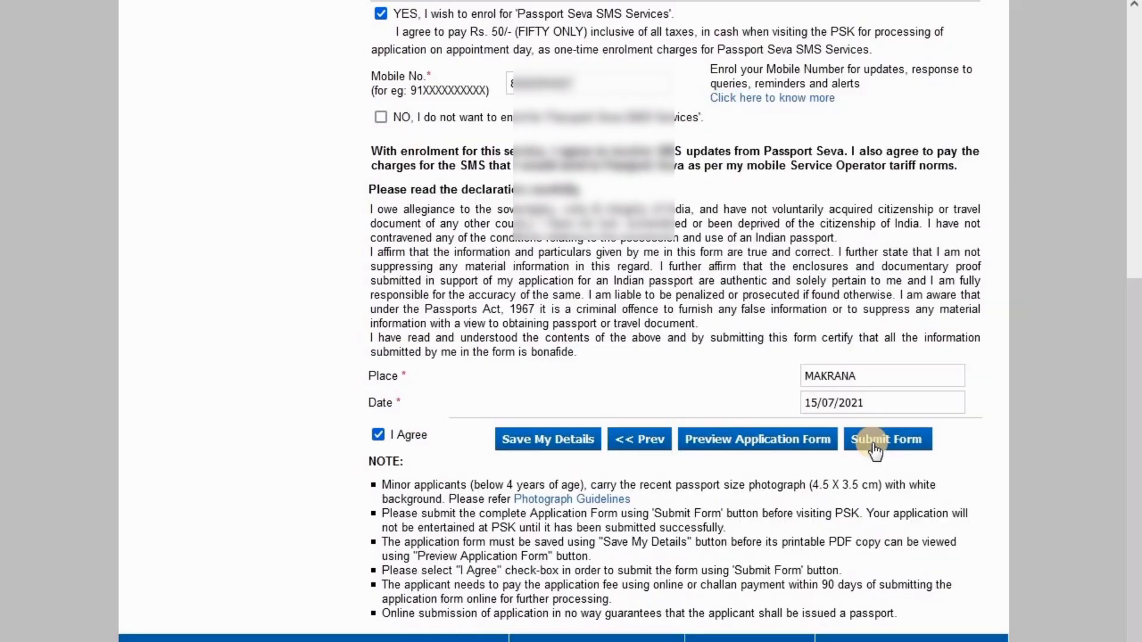
click(875, 446)
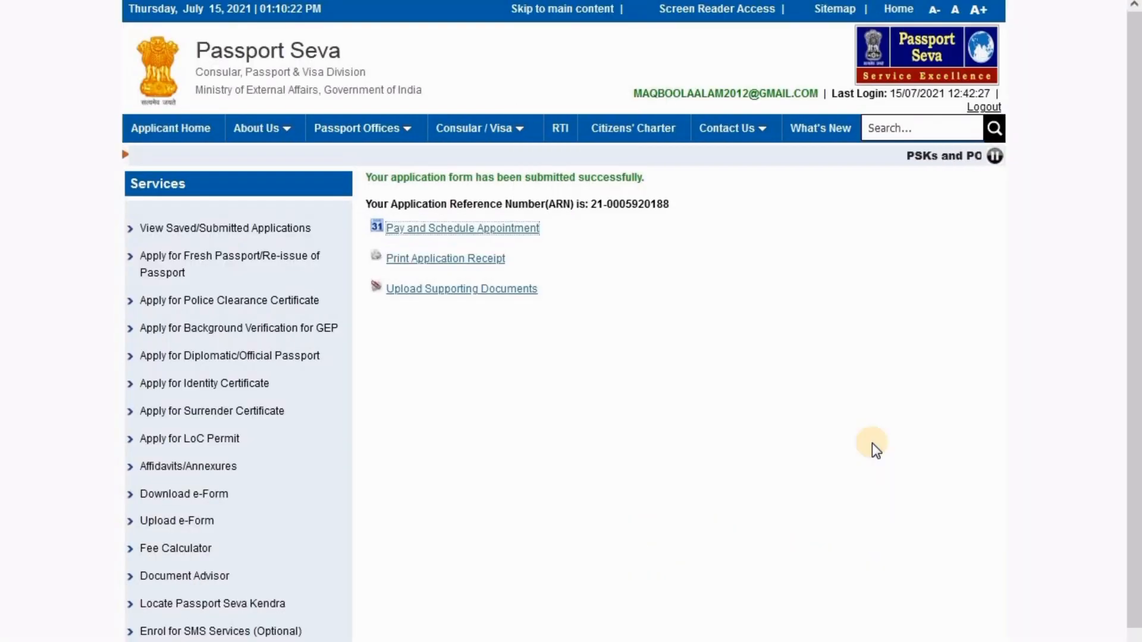
drag(367, 178, 640, 179)
click(640, 180)
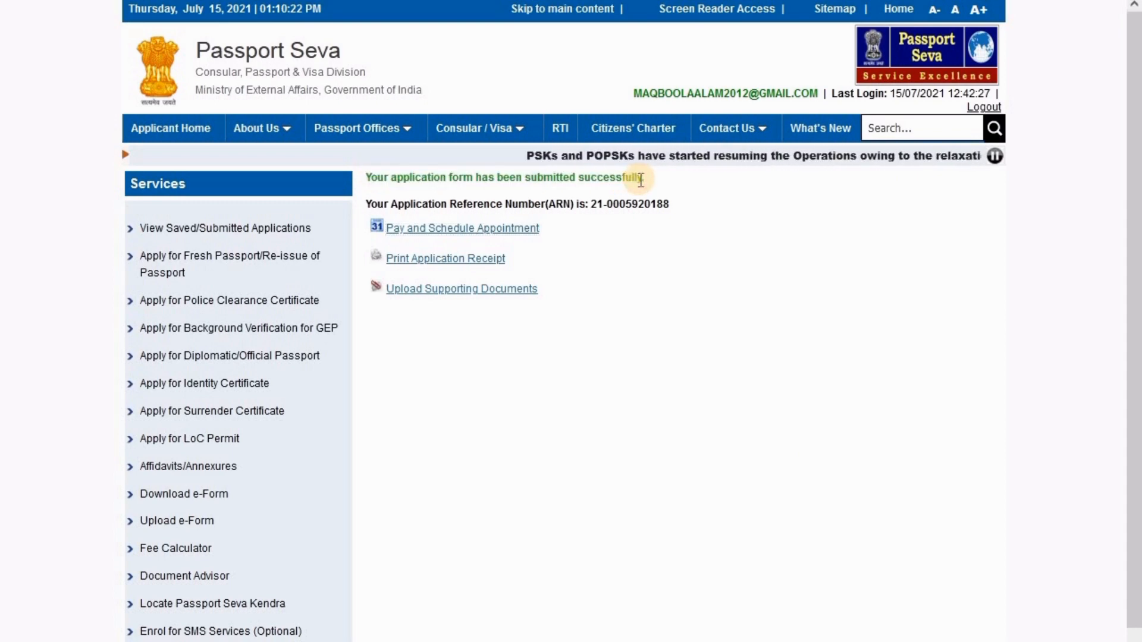
Choose State Bank MOPS online payment and continue to the RPO Jaipur appointment availability dates
click(511, 228)
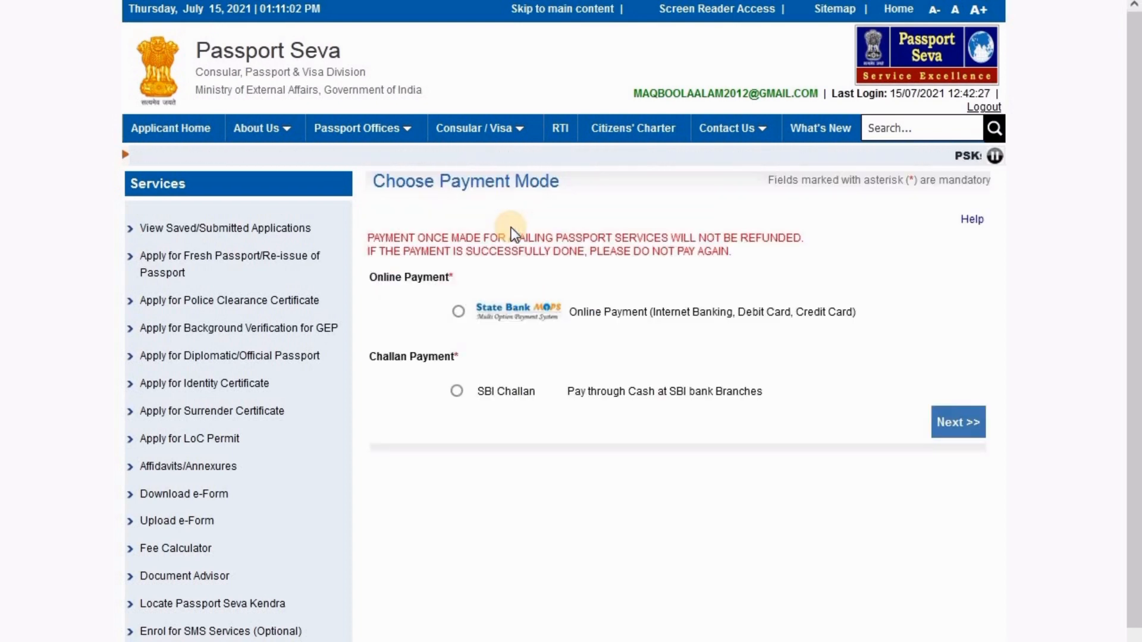
drag(375, 276, 459, 275)
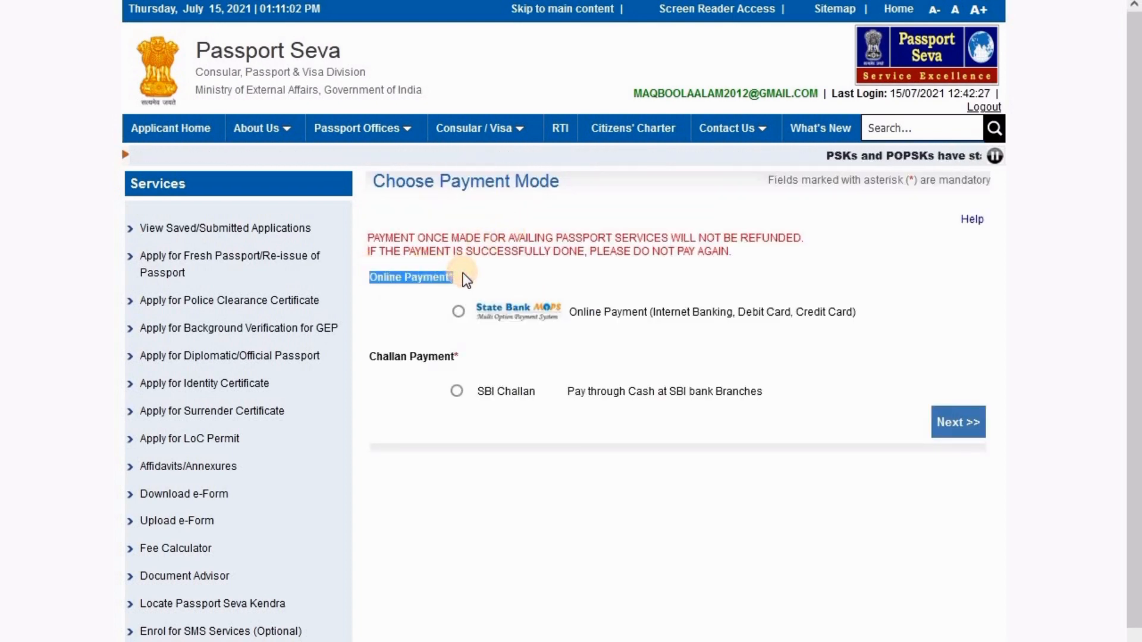
click(461, 311)
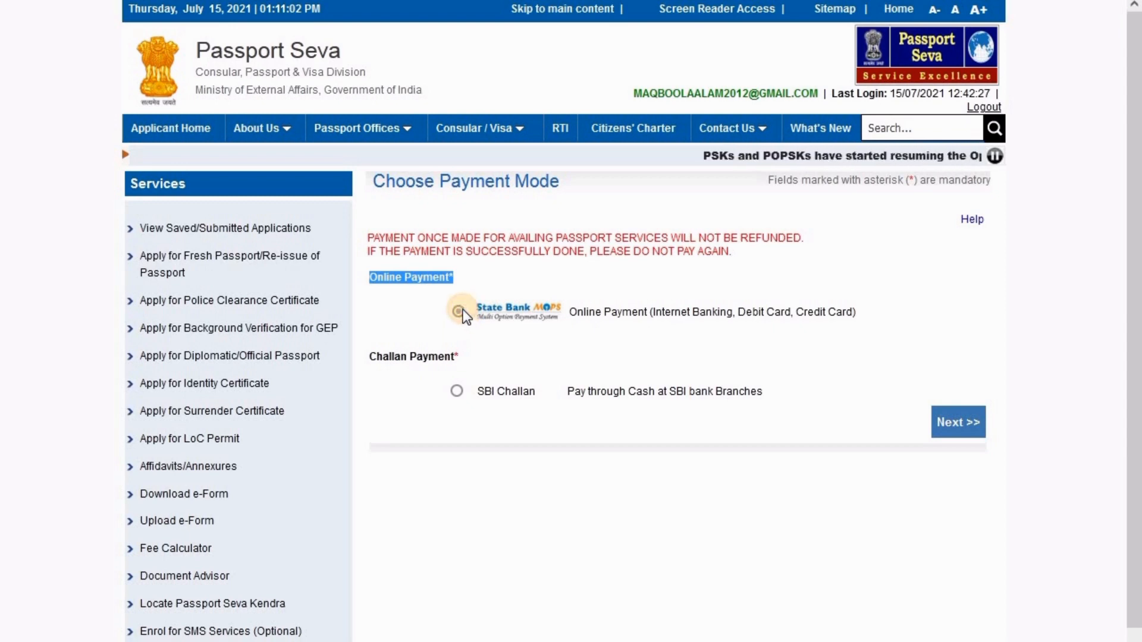
click(949, 423)
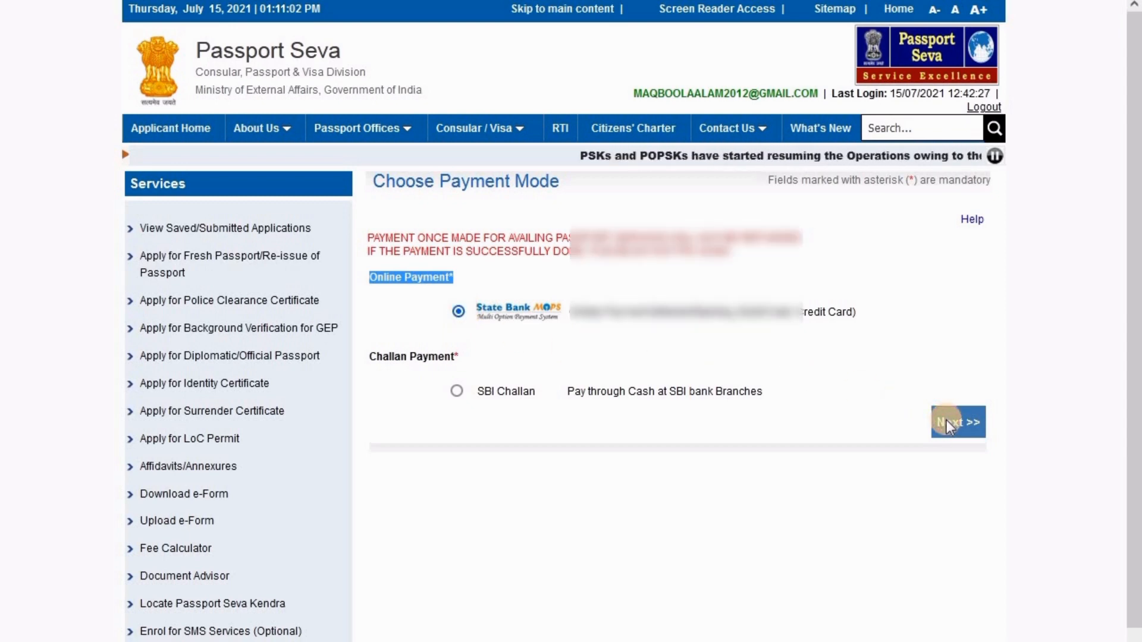
click(677, 349)
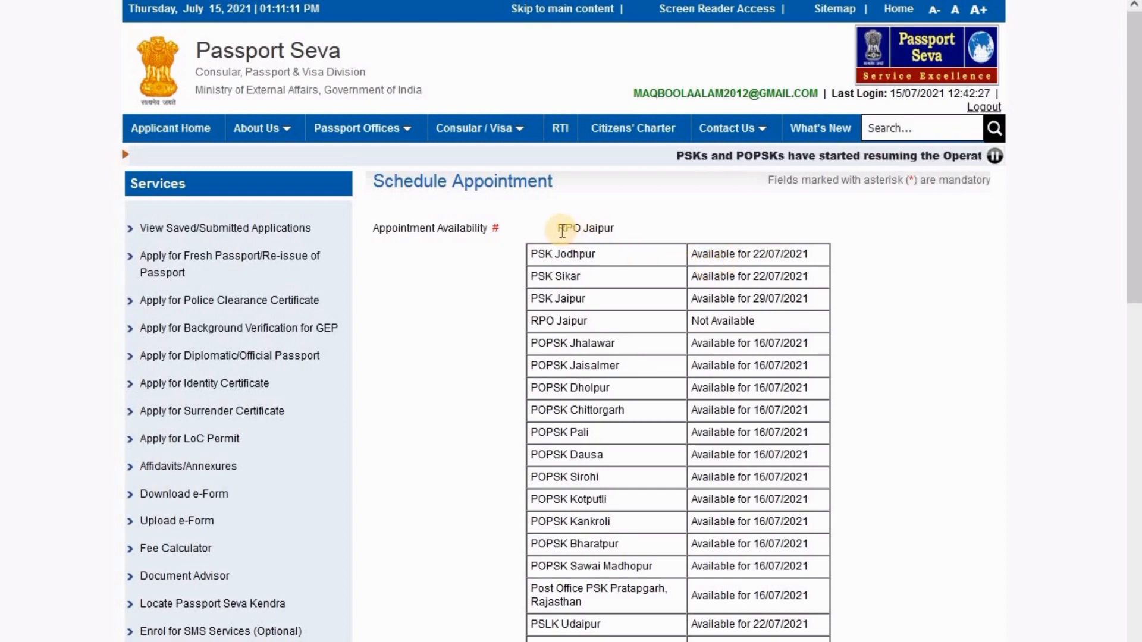
Select PSK Jaipur as the appointment location, enter the displayed captcha and continue
scroll(696, 294, down, 13)
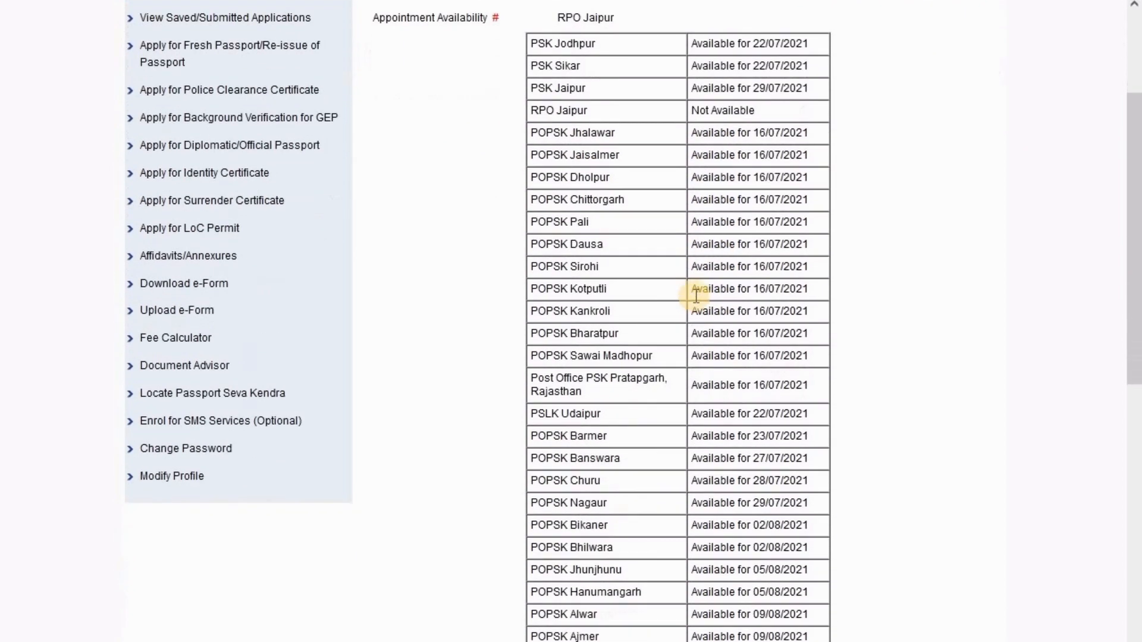
scroll(696, 294, down, 8)
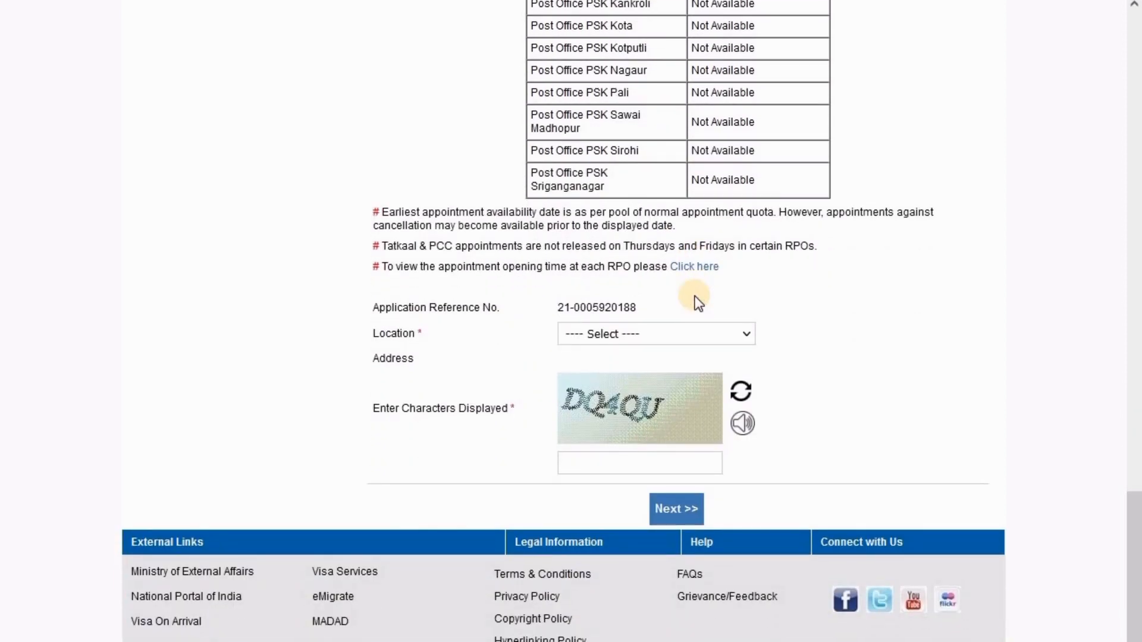
click(684, 329)
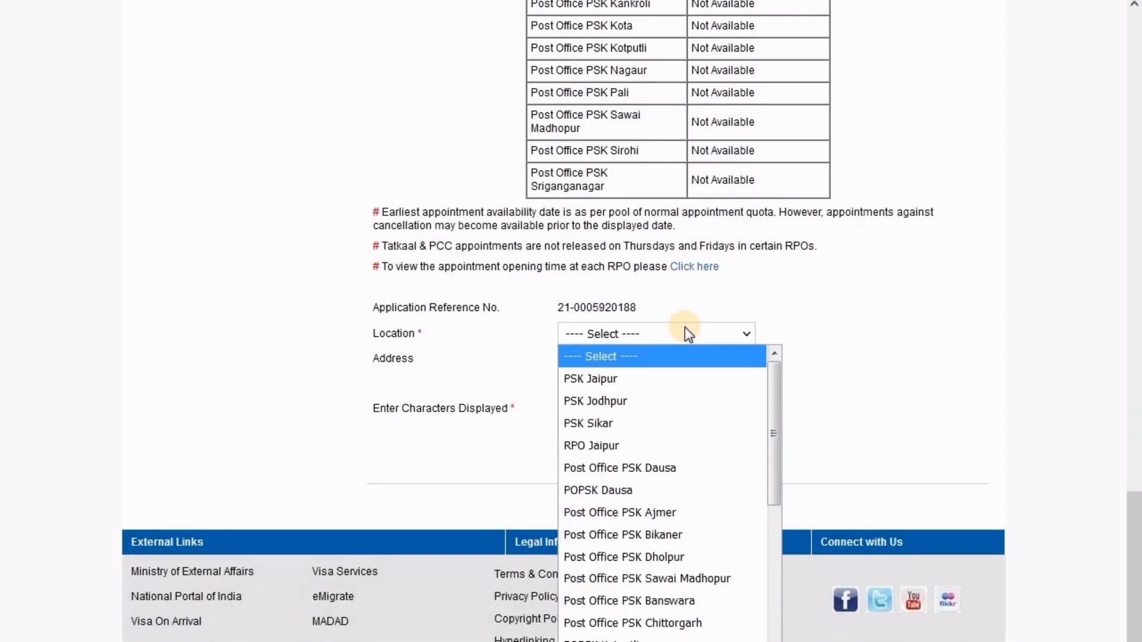
click(692, 374)
click(655, 463)
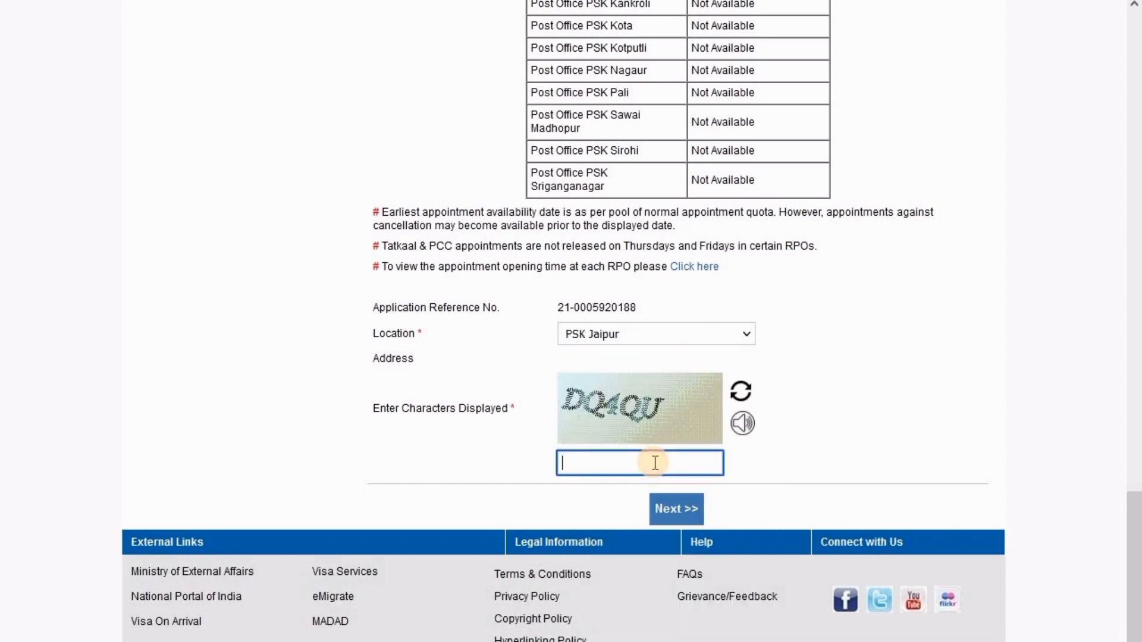
text(DQ4QU)
click(673, 505)
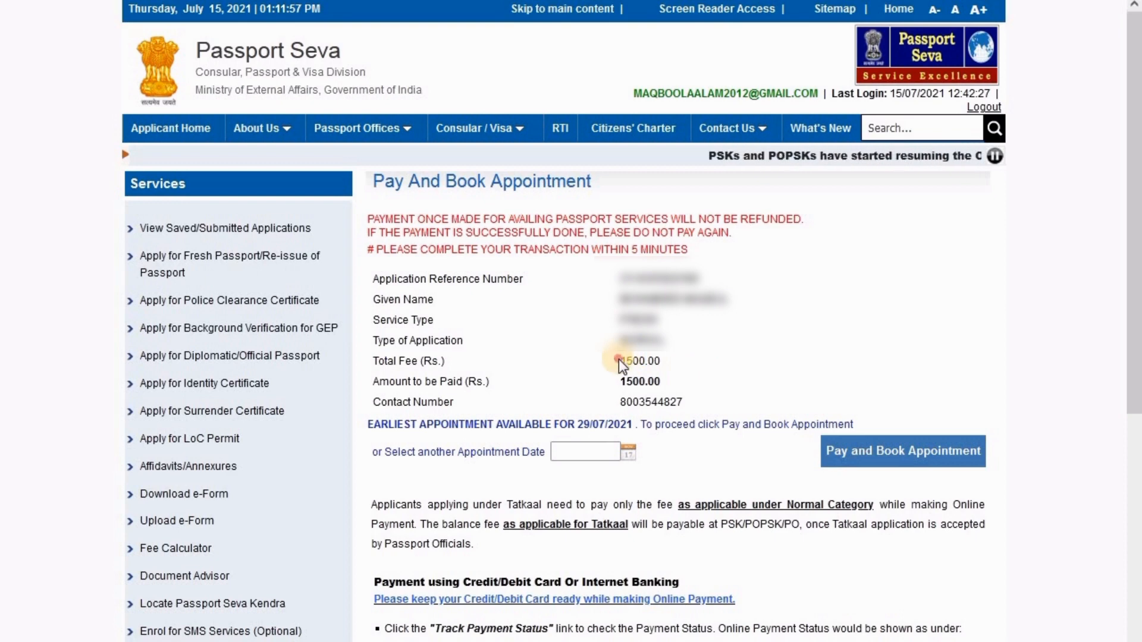
Book 29/07/2021 as the appointment date for the Rs. 1500.00 fee and proceed to SBI payment
drag(618, 360, 661, 363)
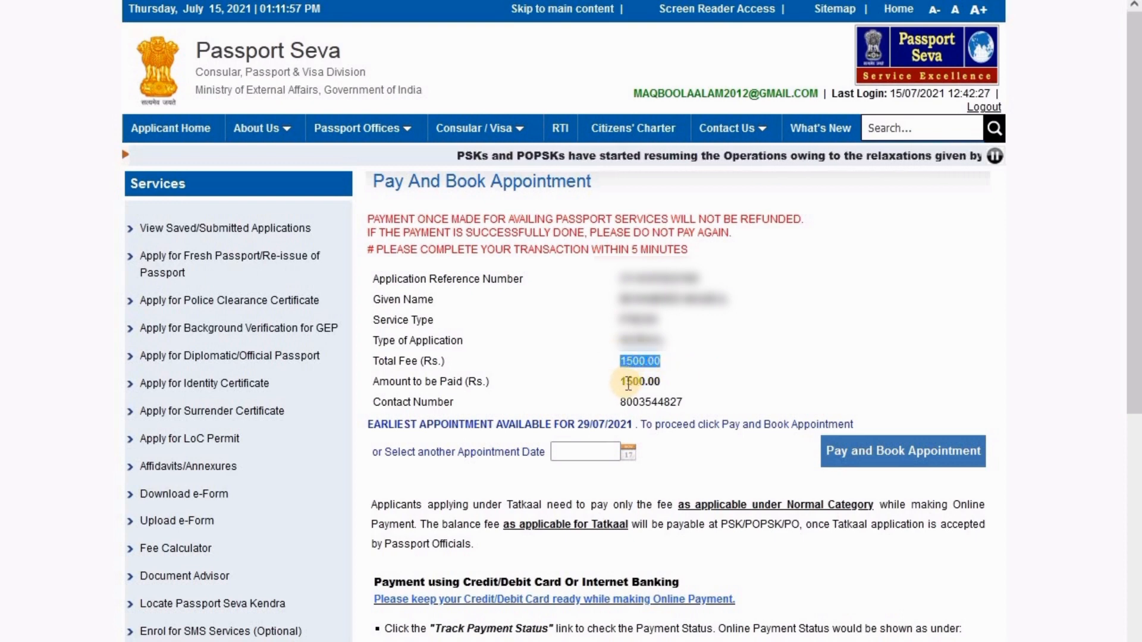
click(630, 454)
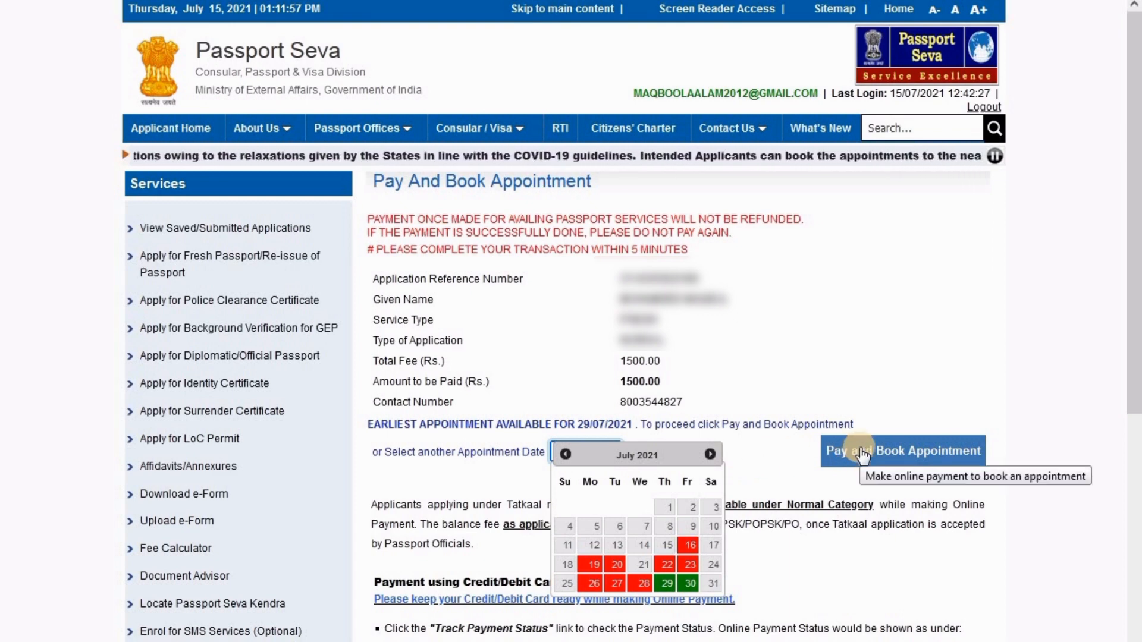
click(780, 455)
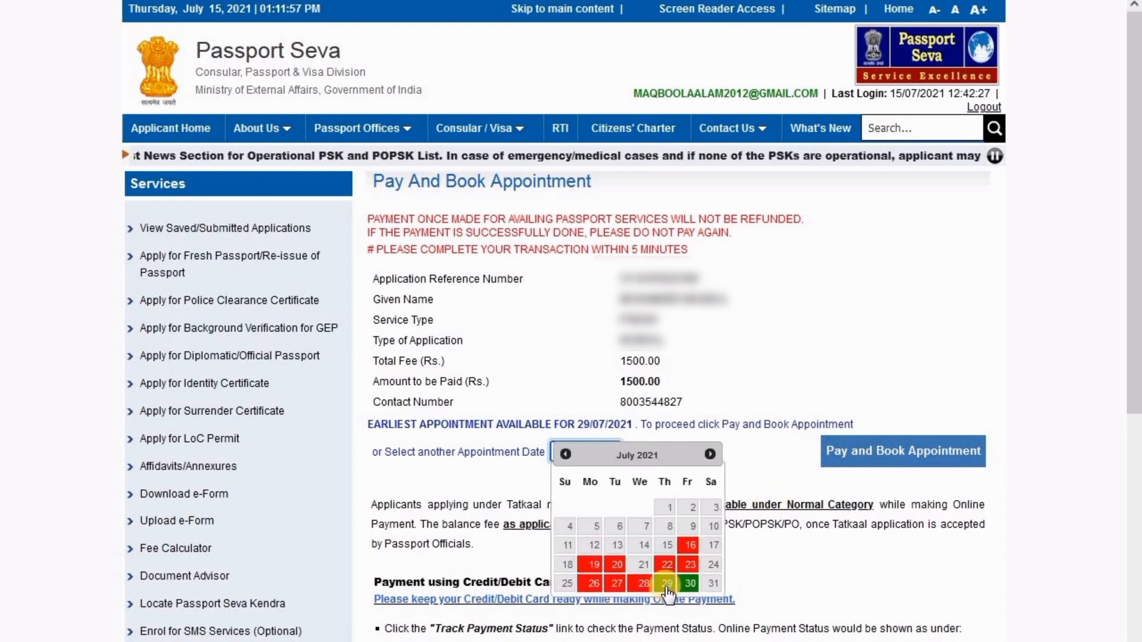
click(667, 584)
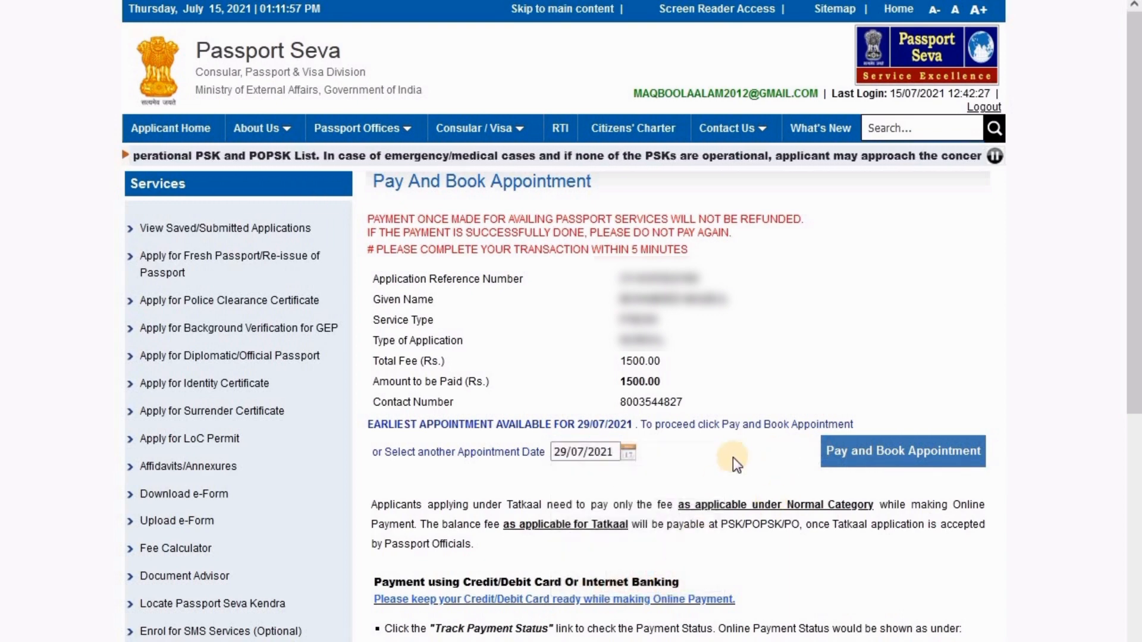
scroll(868, 459, down, 15)
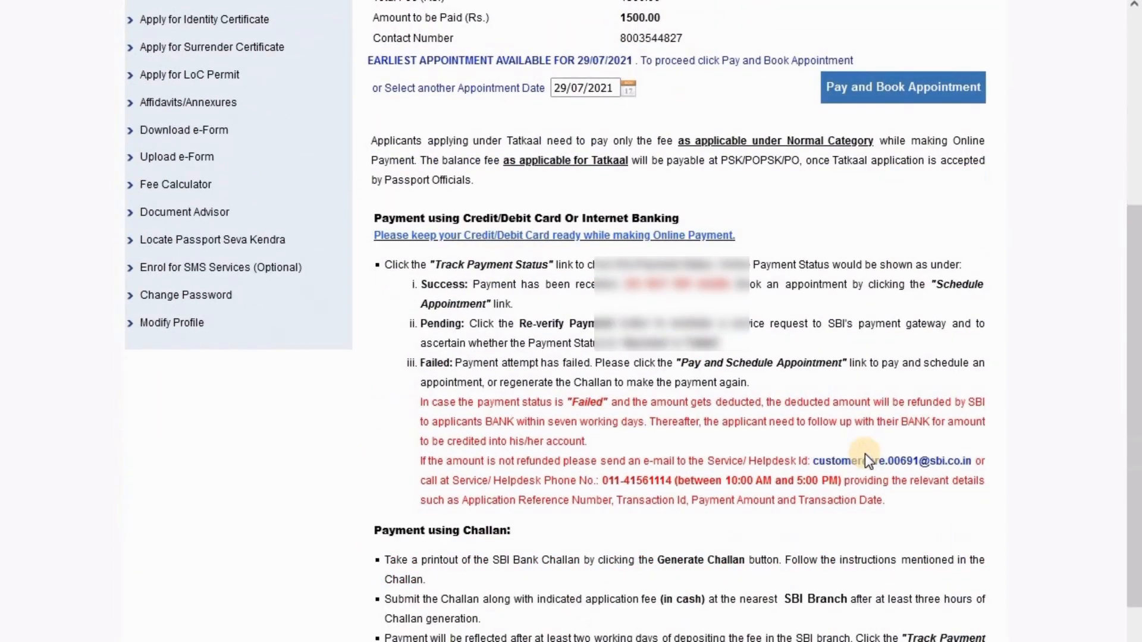
scroll(865, 455, up, 15)
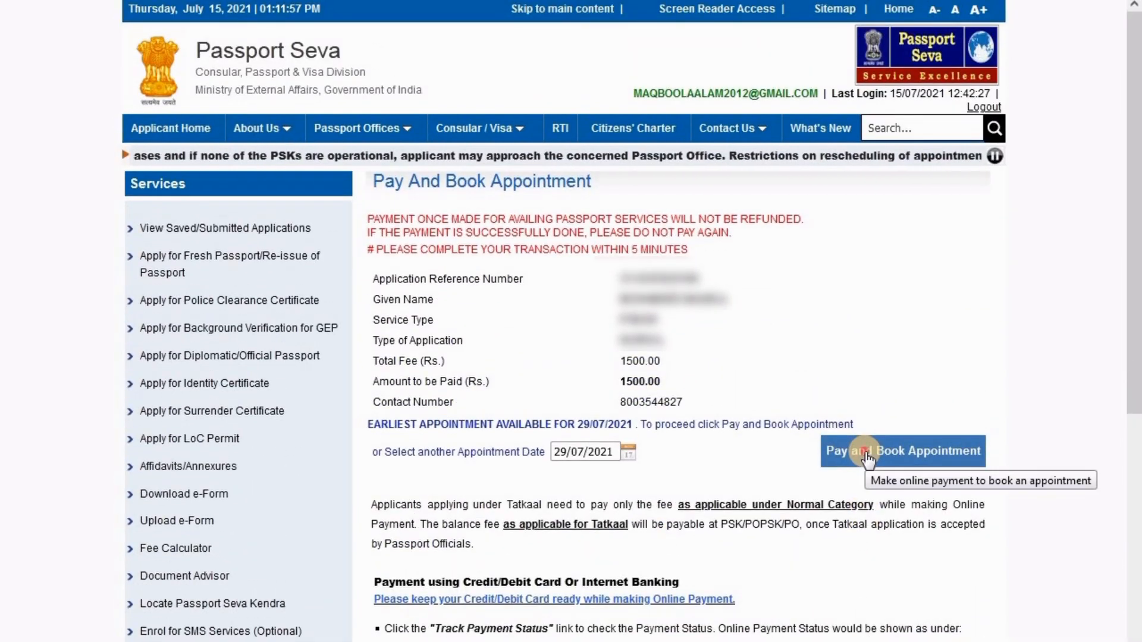
click(866, 455)
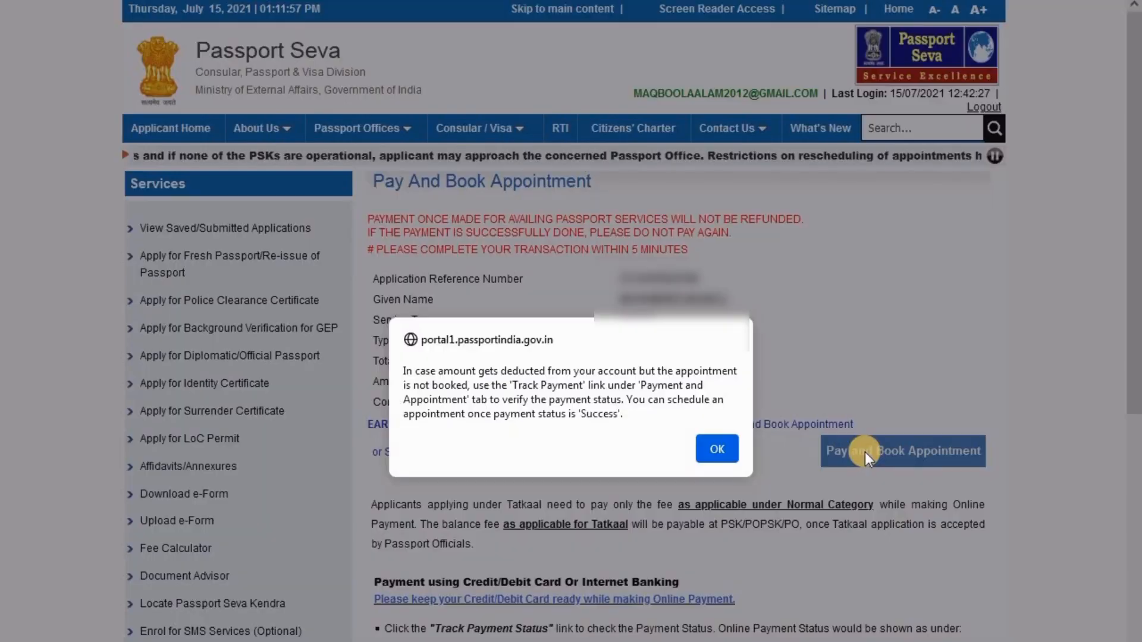
click(718, 449)
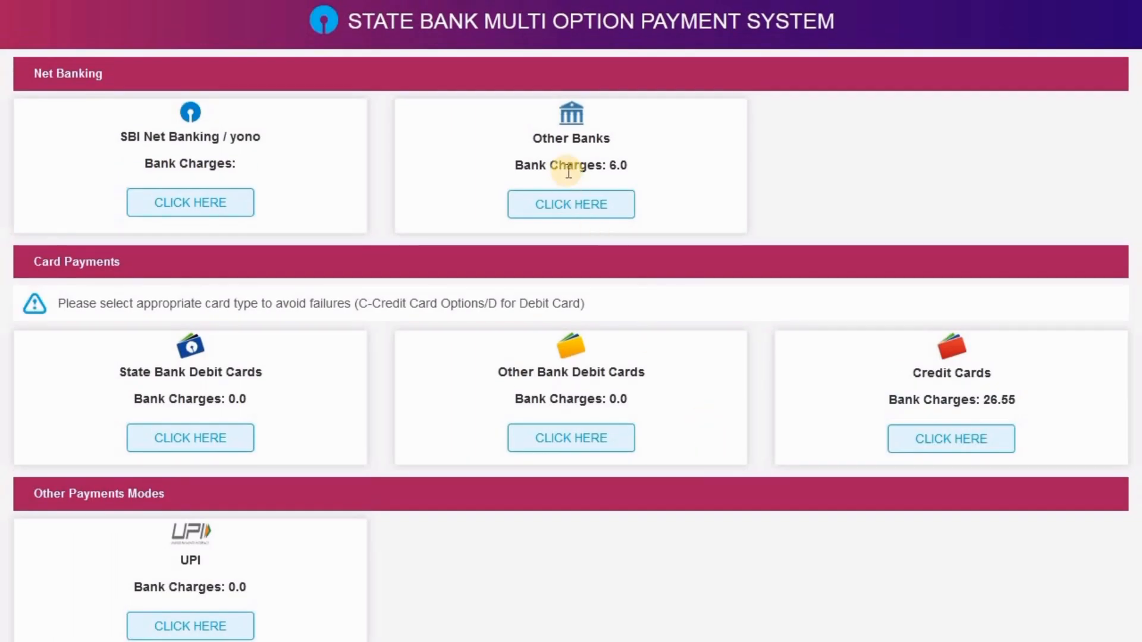
Compare the bank charges and pay with Other Bank Debit Cards at 0.0 charge
drag(566, 167, 670, 174)
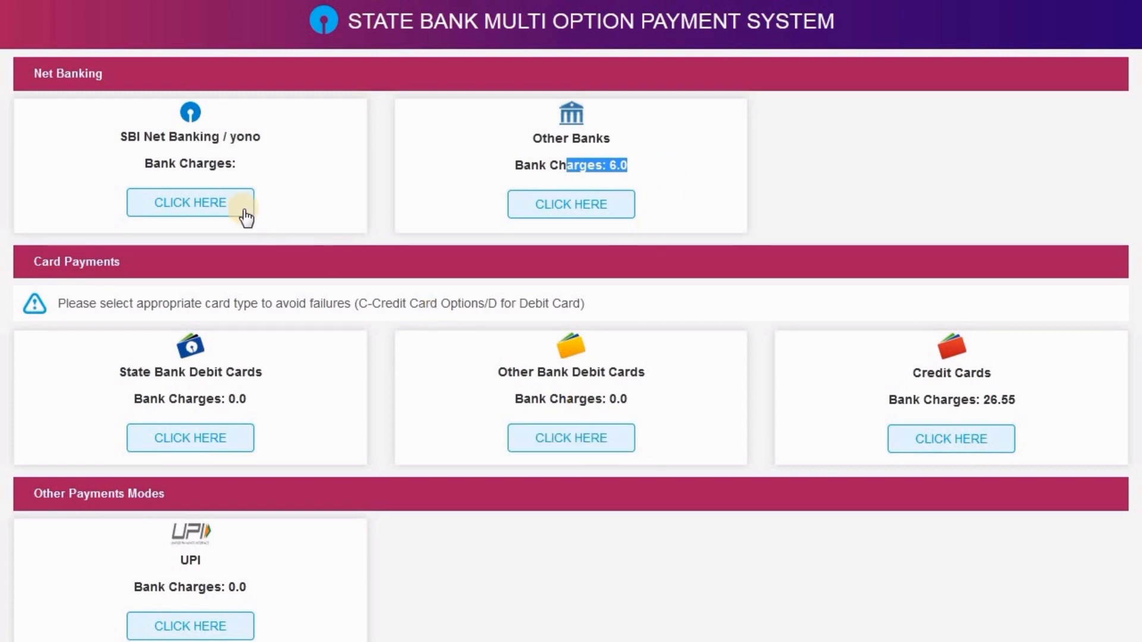
drag(142, 162, 262, 160)
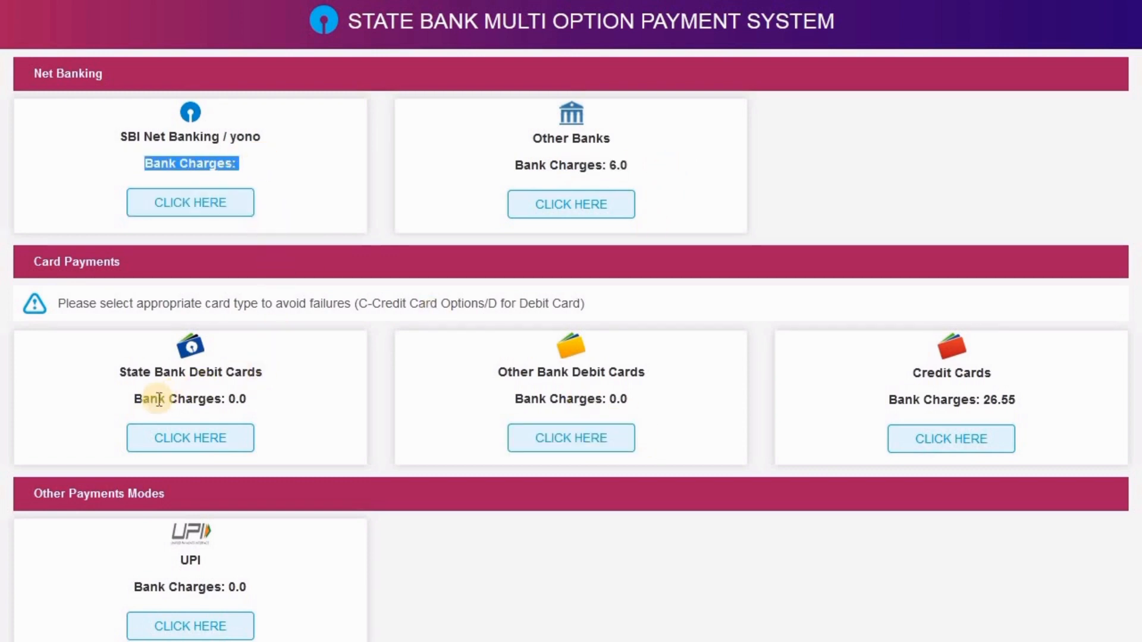
drag(134, 399, 253, 403)
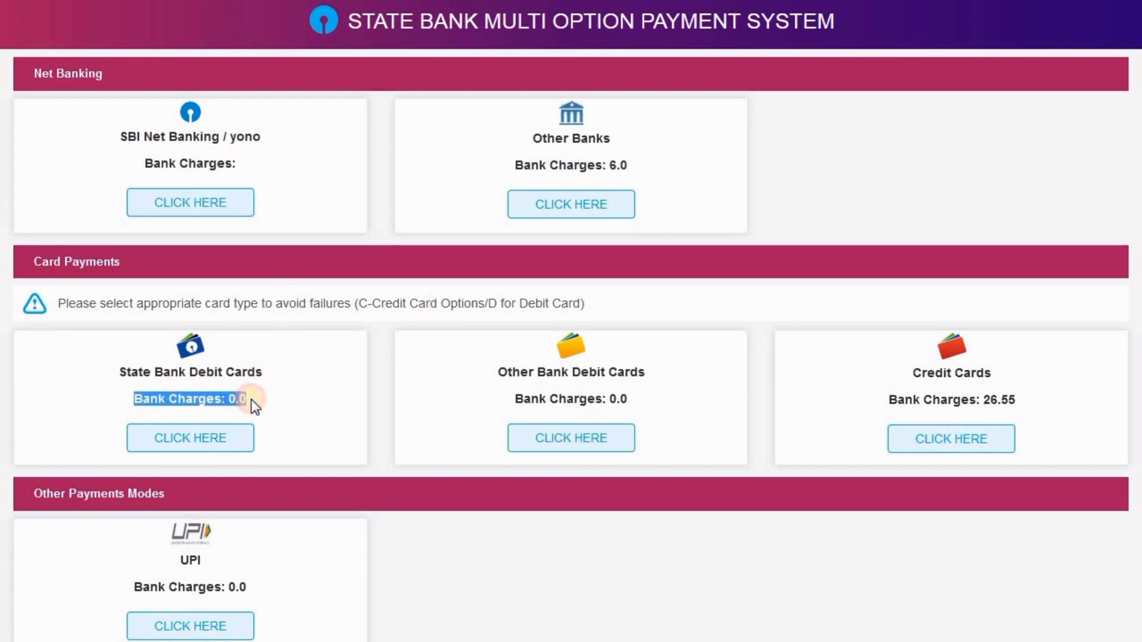
drag(516, 398, 655, 403)
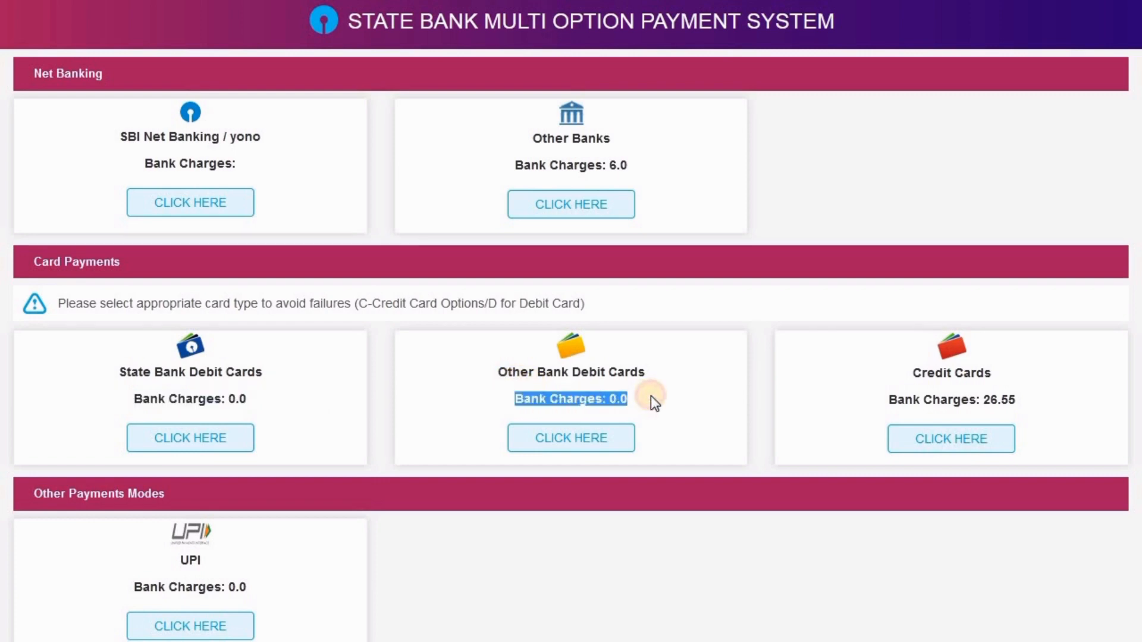
click(651, 397)
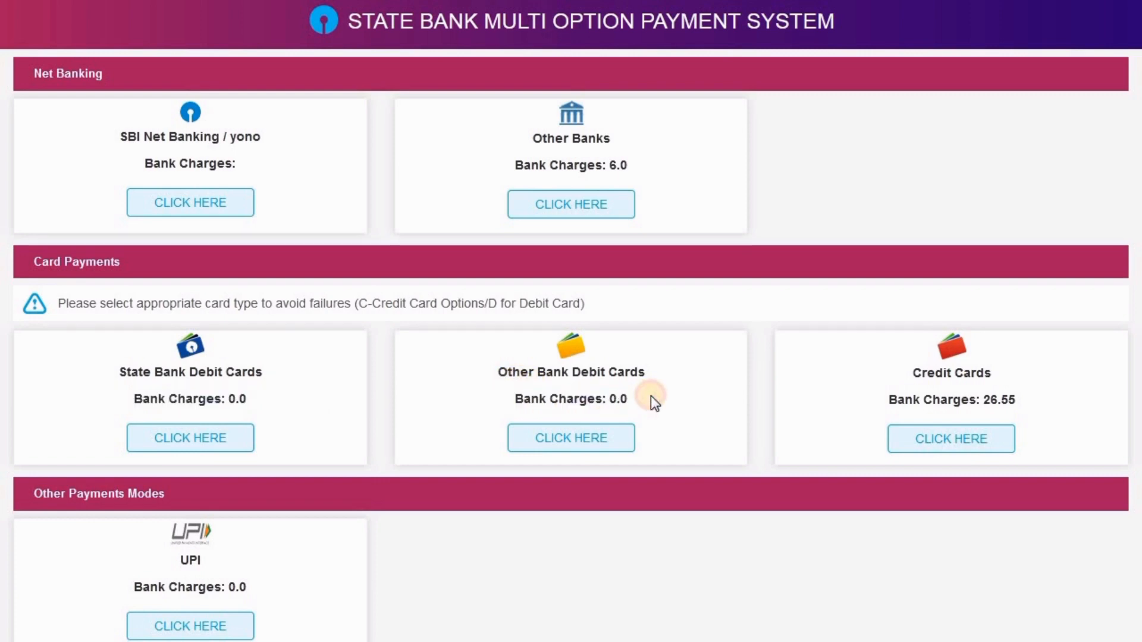
click(586, 440)
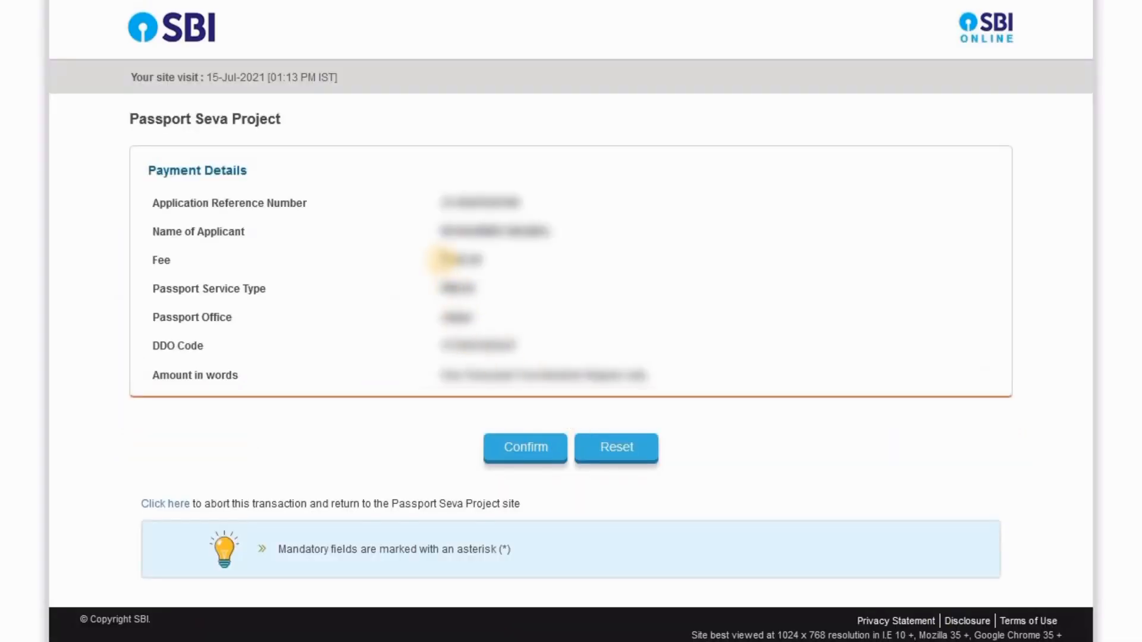
Confirm the Rs 1500.00 payment details twice and start filling in the card number
drag(445, 260, 506, 263)
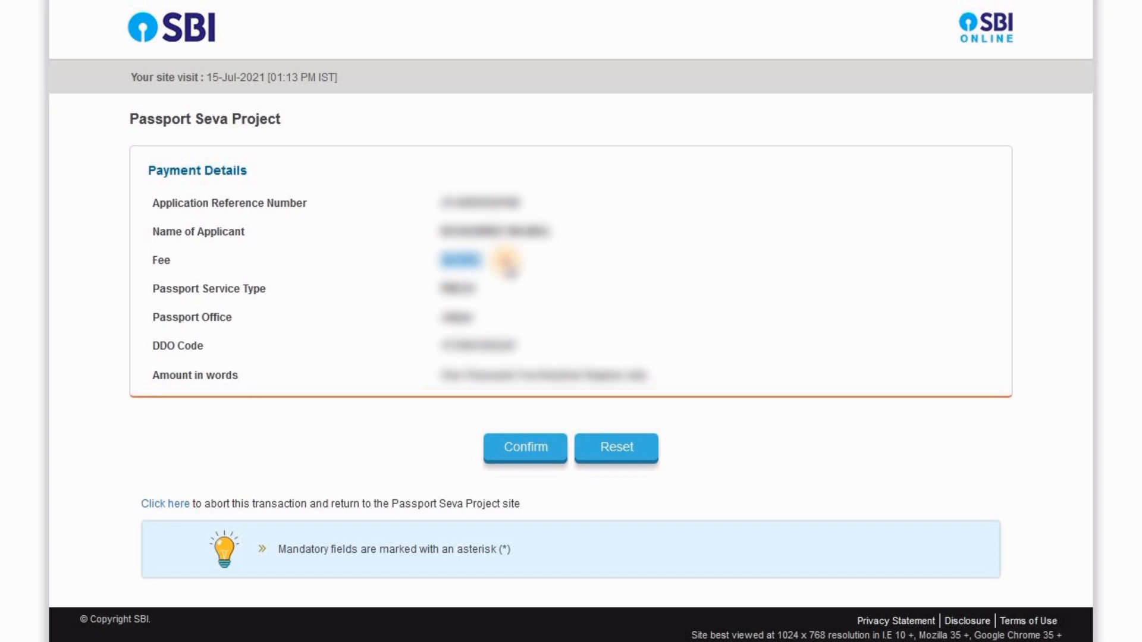
click(529, 453)
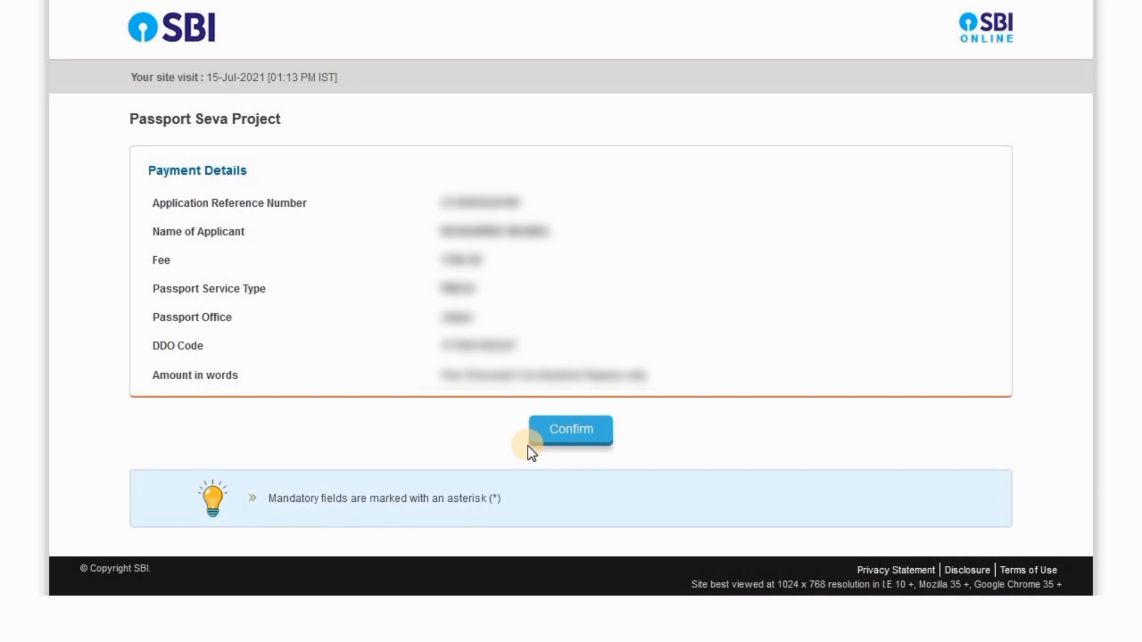
click(554, 430)
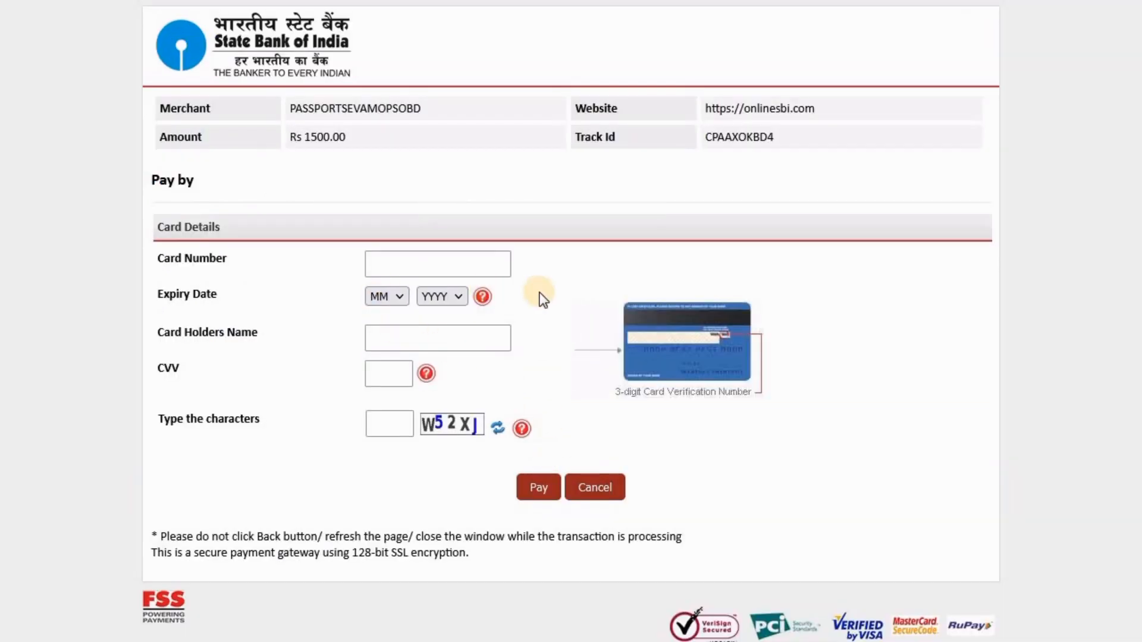
click(444, 263)
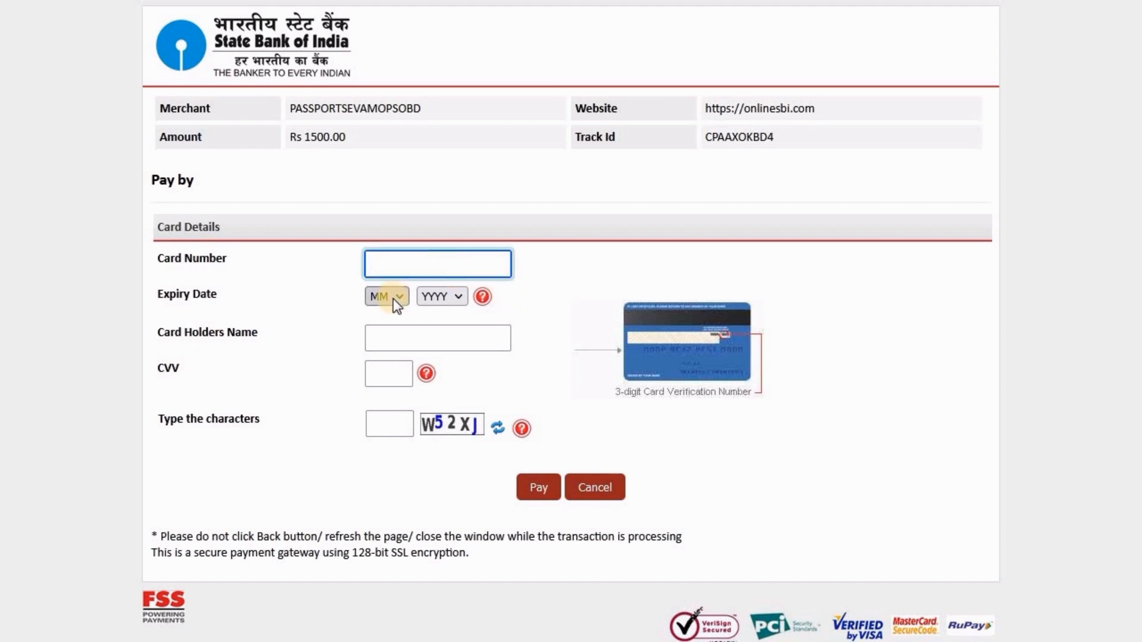